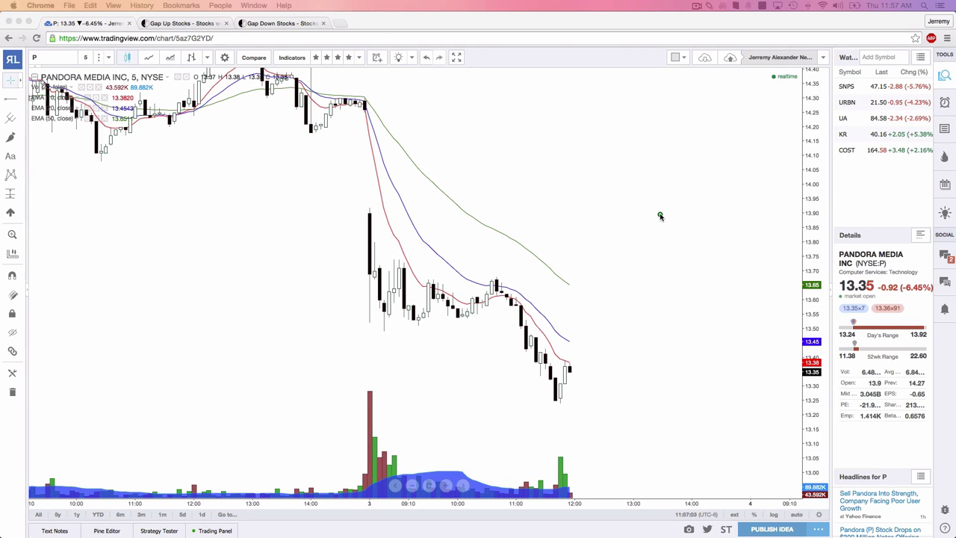
- Handwrite a green numbered outline in the chart's blank area, with points 1 and 2 each followed by A and B
mouse_move(590, 145)
mouse_down()
mouse_move(588, 93)
mouse_move(601, 136)
mouse_move(585, 151)
mouse_up()
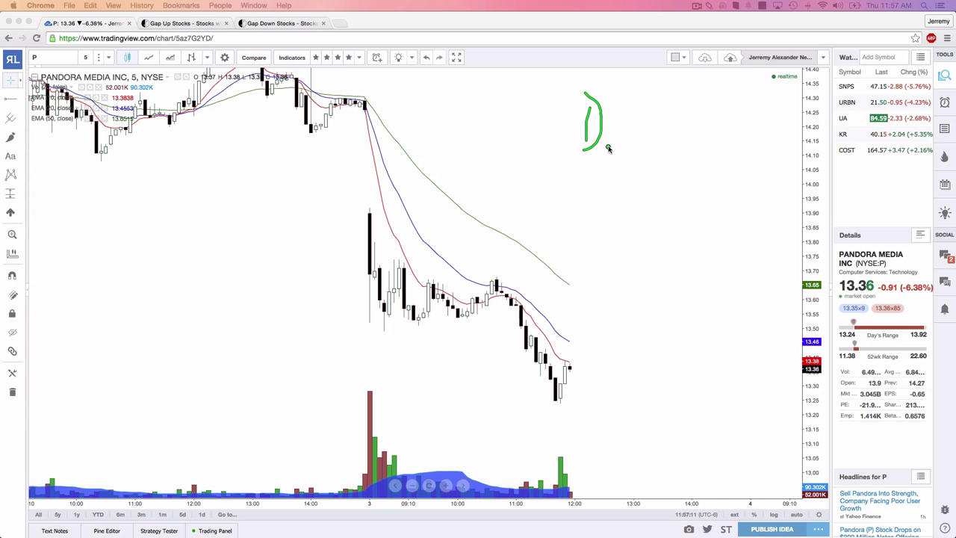
mouse_move(606, 149)
mouse_down()
mouse_move(620, 125)
mouse_move(629, 151)
mouse_move(627, 142)
mouse_move(617, 182)
mouse_up()
click(575, 214)
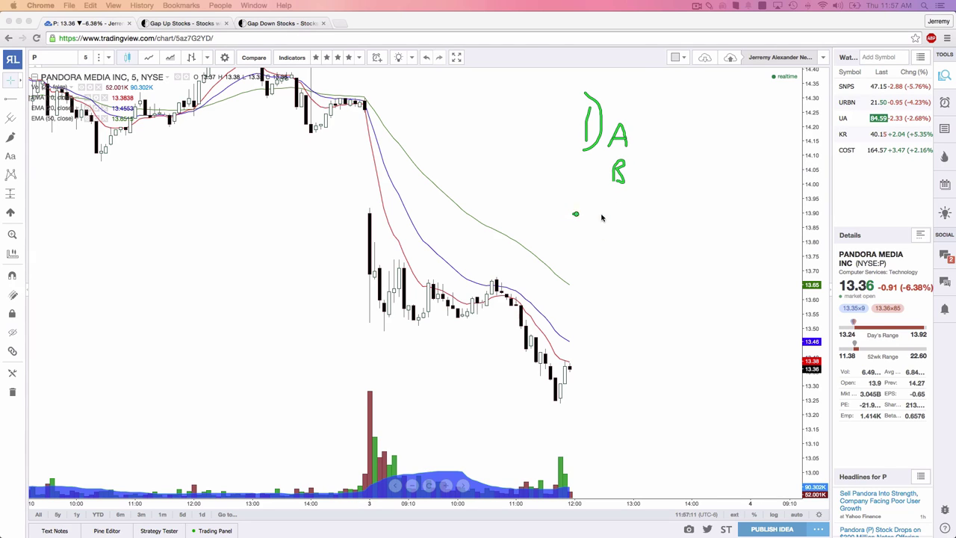
mouse_move(602, 217)
mouse_down()
mouse_move(603, 251)
mouse_move(623, 214)
mouse_move(629, 220)
mouse_up()
mouse_move(623, 266)
mouse_down()
mouse_move(632, 262)
mouse_move(622, 277)
mouse_up()
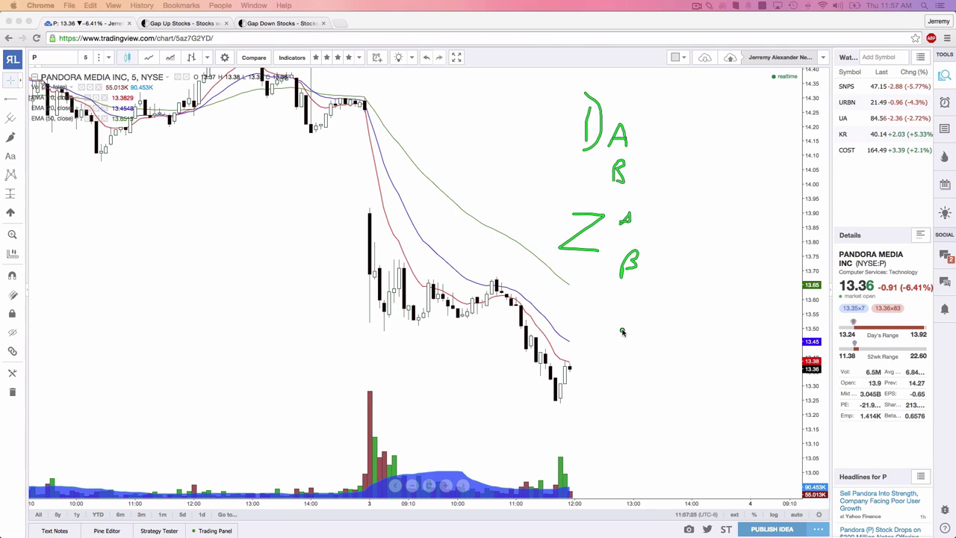
drag(633, 136, 649, 140)
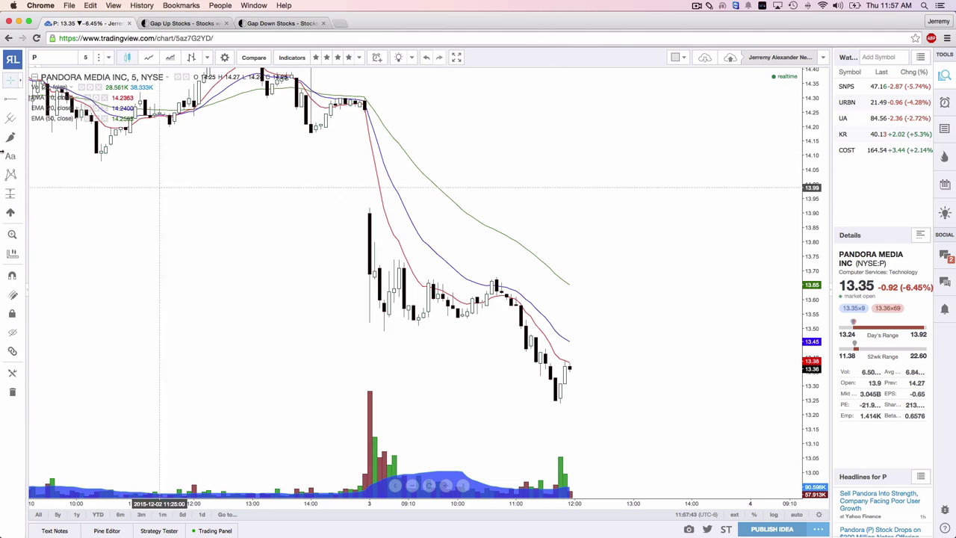
- Place a text note in the blank area of the chart with the heading "Strongest Candlestick pattern reversals."
click(10, 156)
click(528, 175)
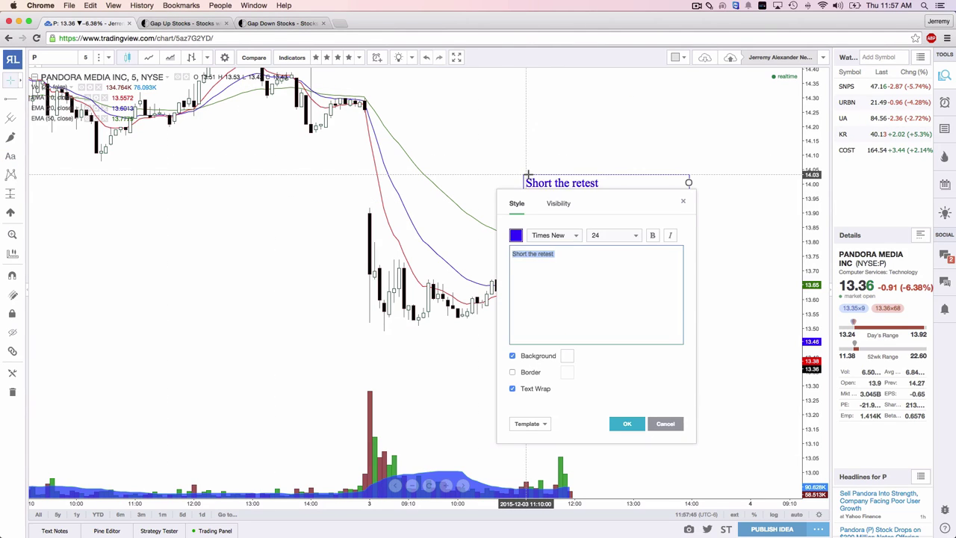
text(Strongest )
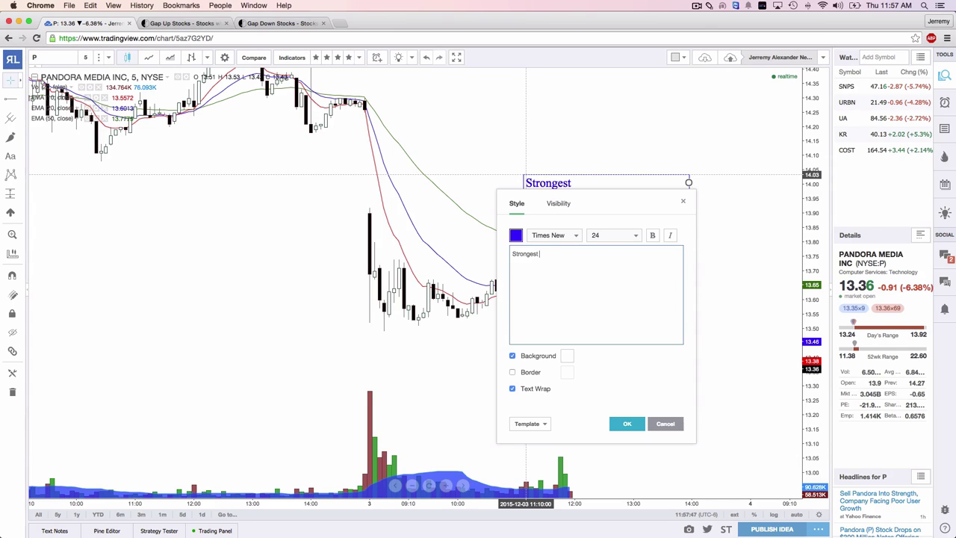
text(Candle stick )
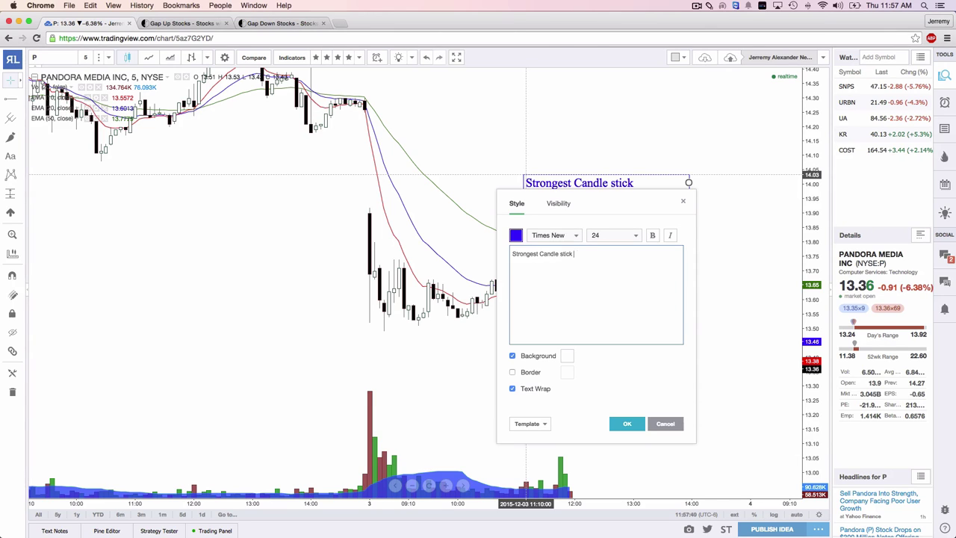
text(pattern rev)
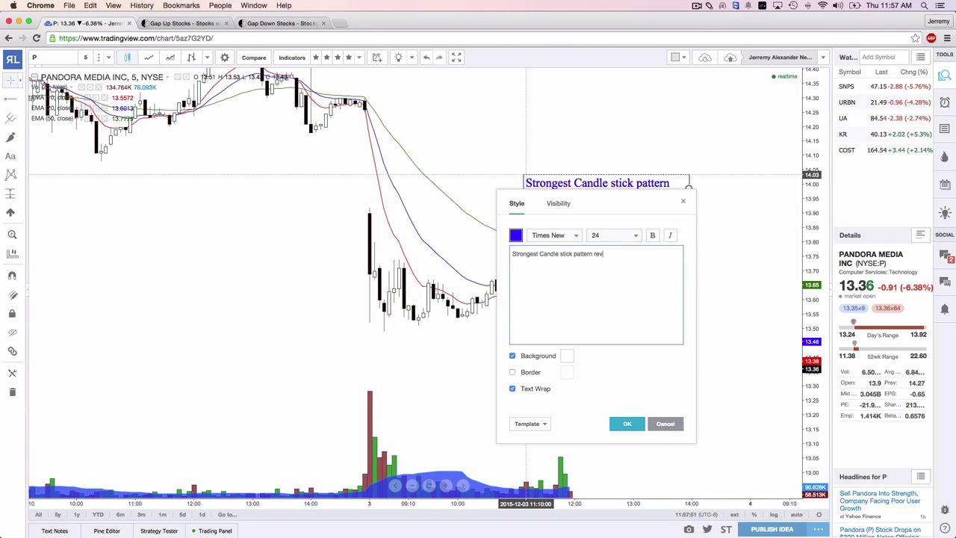
text(ersals.)
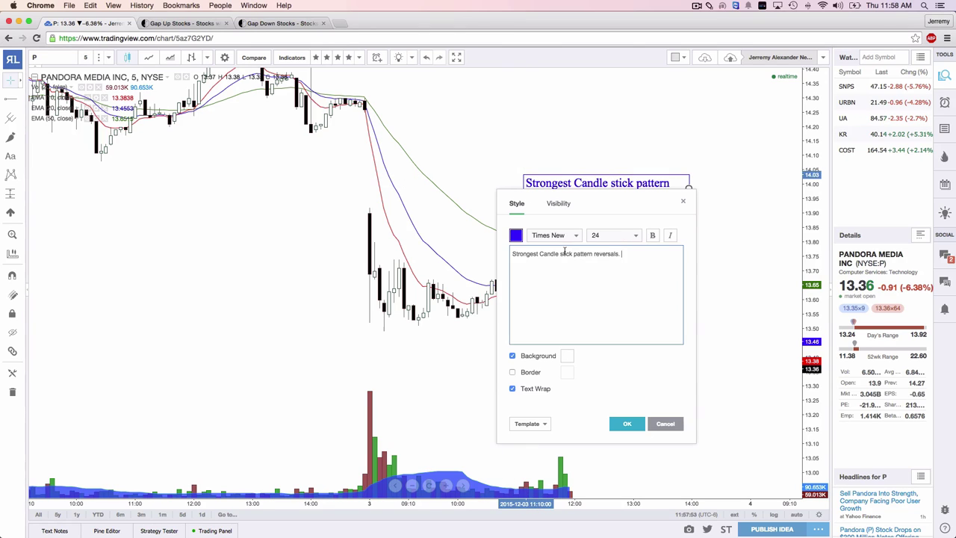
click(561, 254)
key(BackSpace)
key(BackSpace)
text(s)
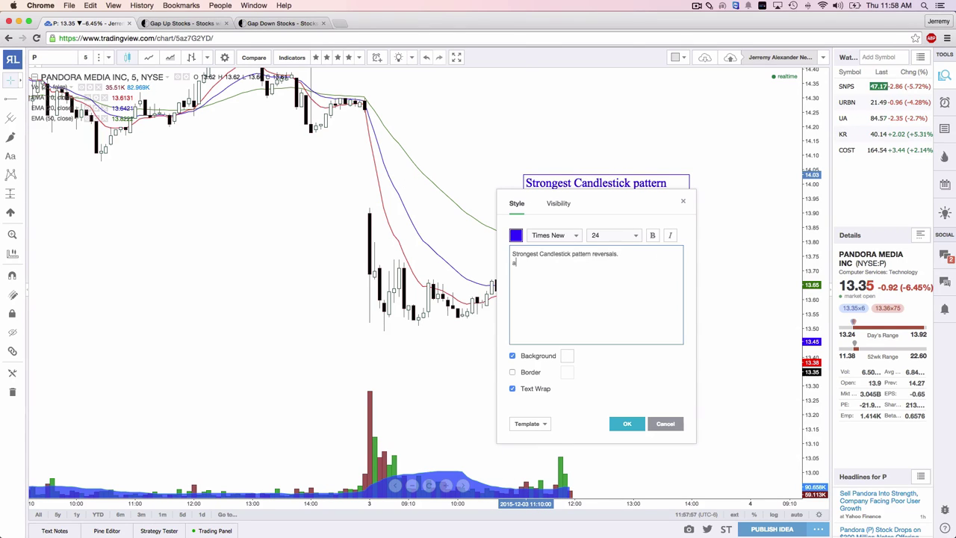
- Add a line "1a" and a line "1b. Tweezer top / tweezer bottom" below the note's heading
text(.)
key(BackSpace)
key(BackSpace)
text(1a Tw)
text( 1)
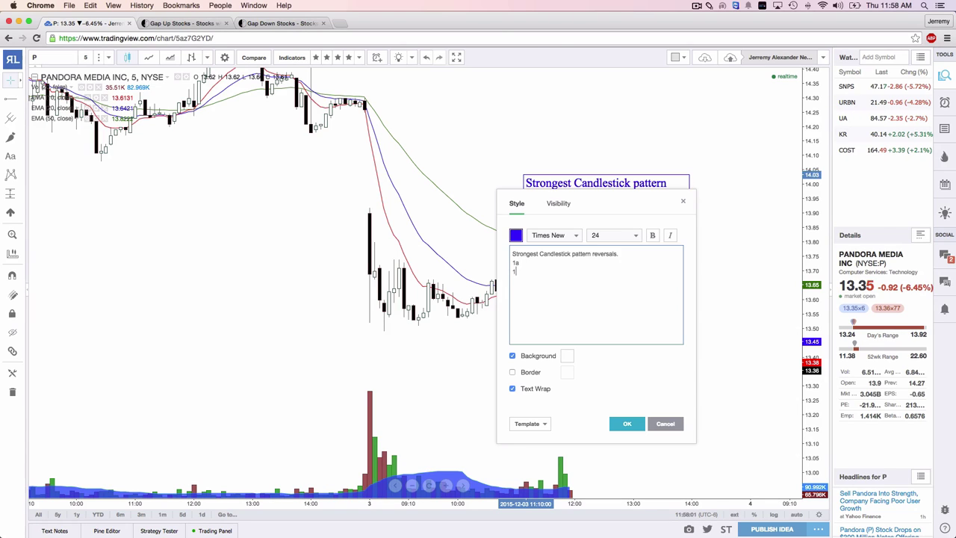
text(b. T)
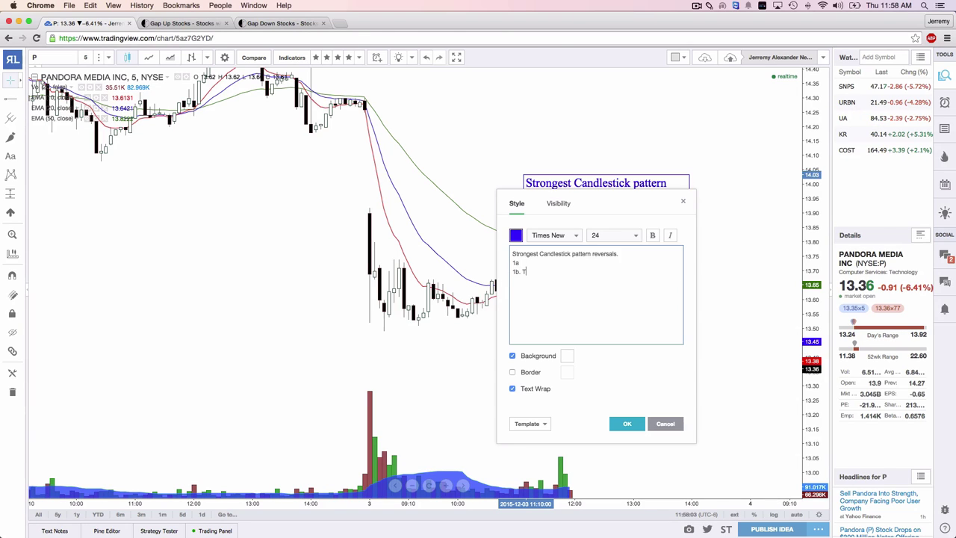
text(weezer top / twe)
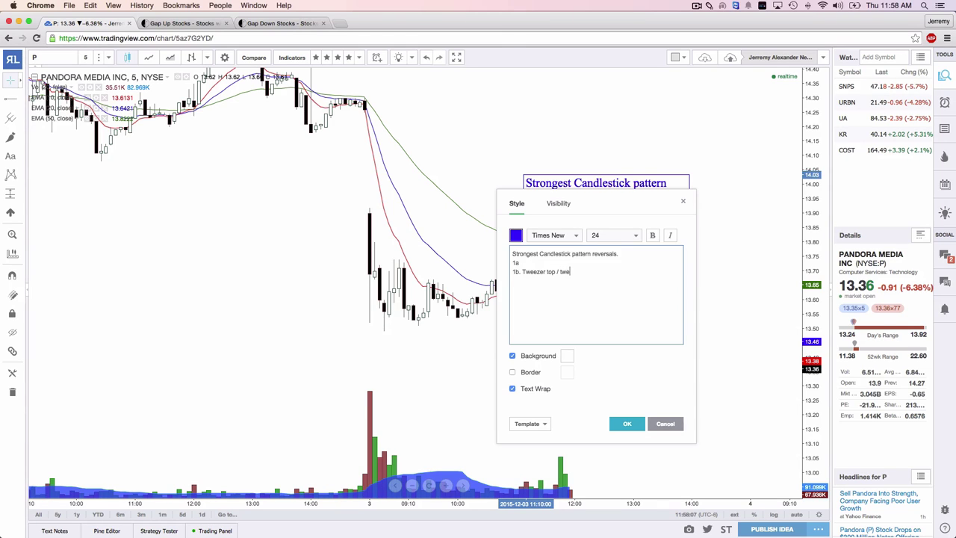
text(ezer b)
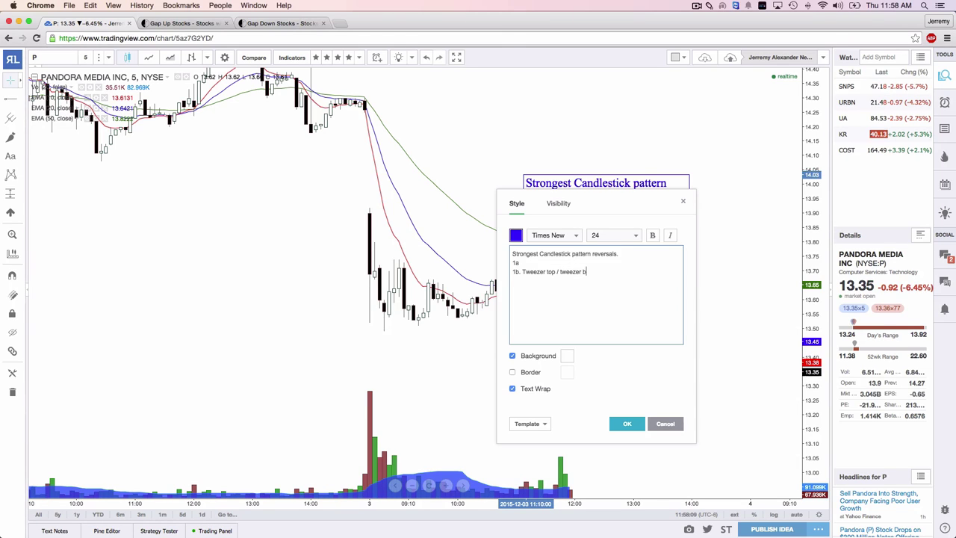
text(ottom)
- Complete line 1a with "Tweezer top / tweezer bottom with equal size candles." and move the note slightly up in the chart's blank area
click(519, 263)
text(Tw)
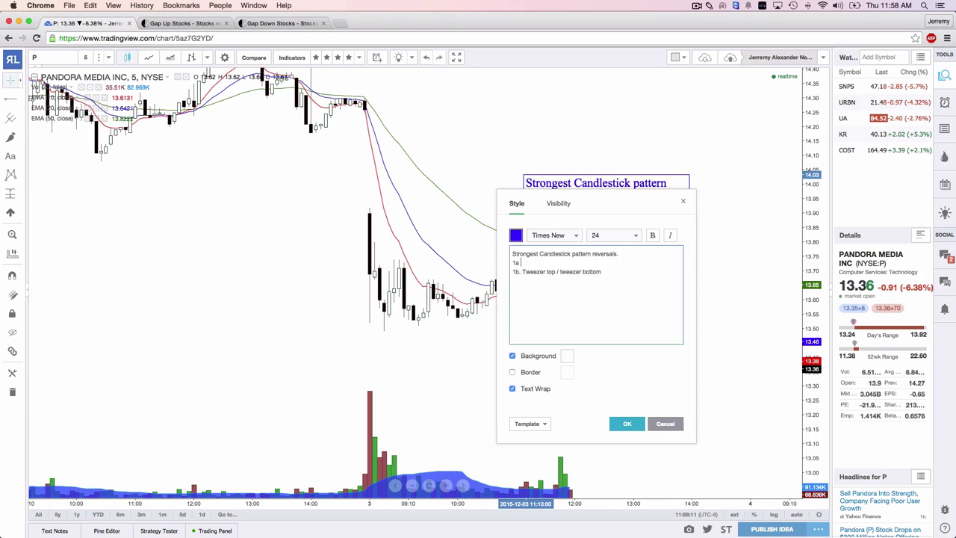
text(eezer top / t)
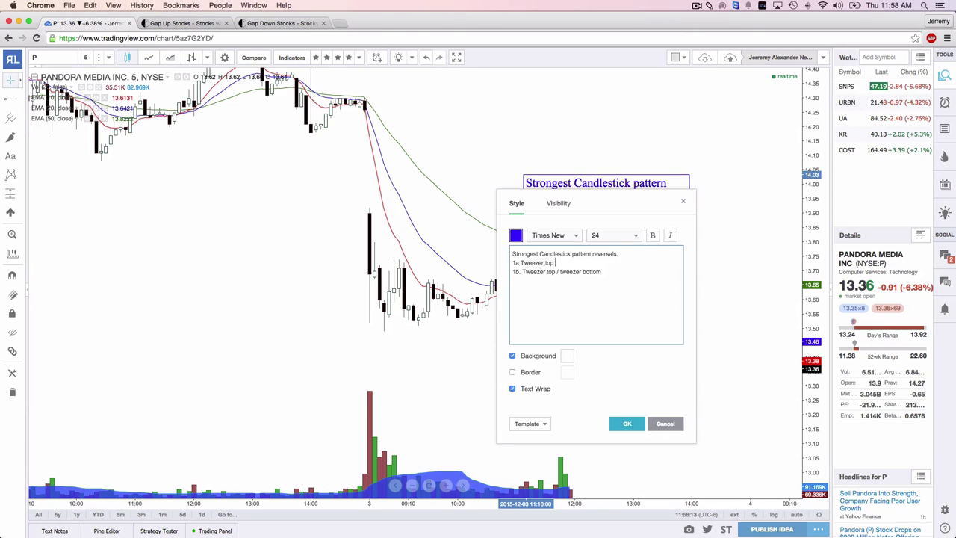
text(weezer bottom with )
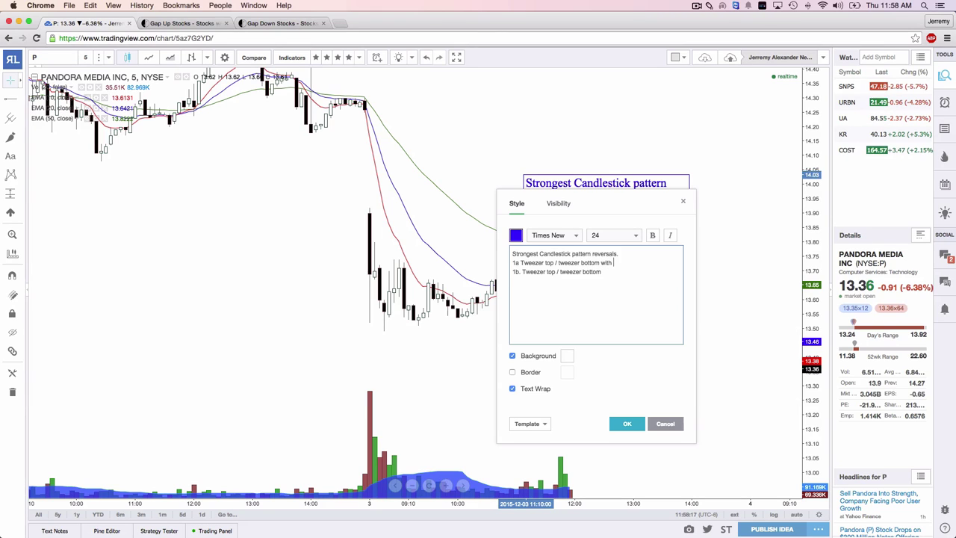
text(equal siz)
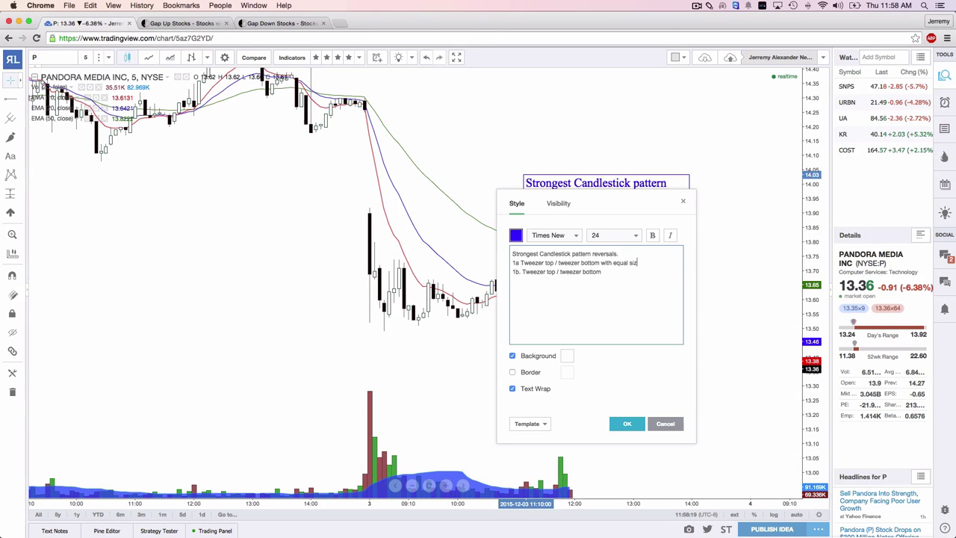
text(e candles.)
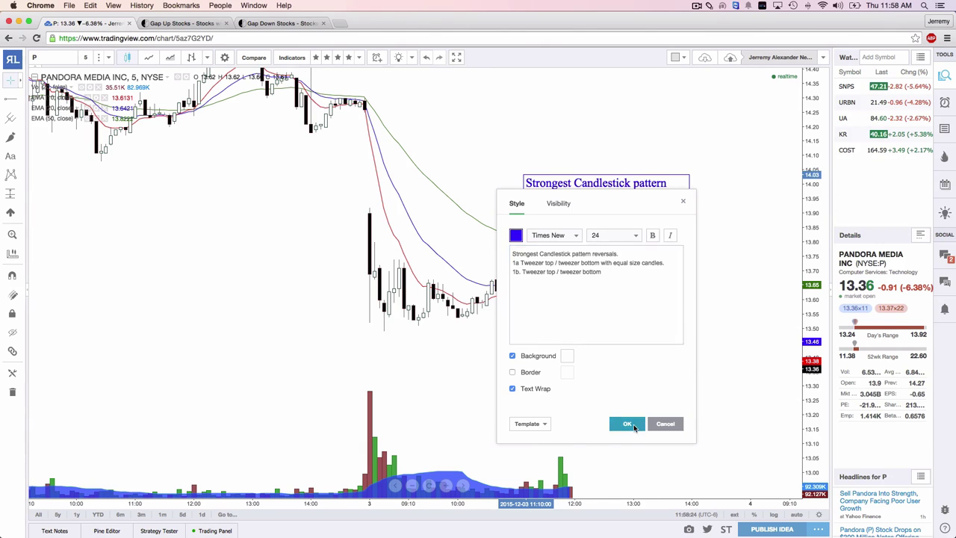
click(625, 424)
drag(619, 248, 649, 228)
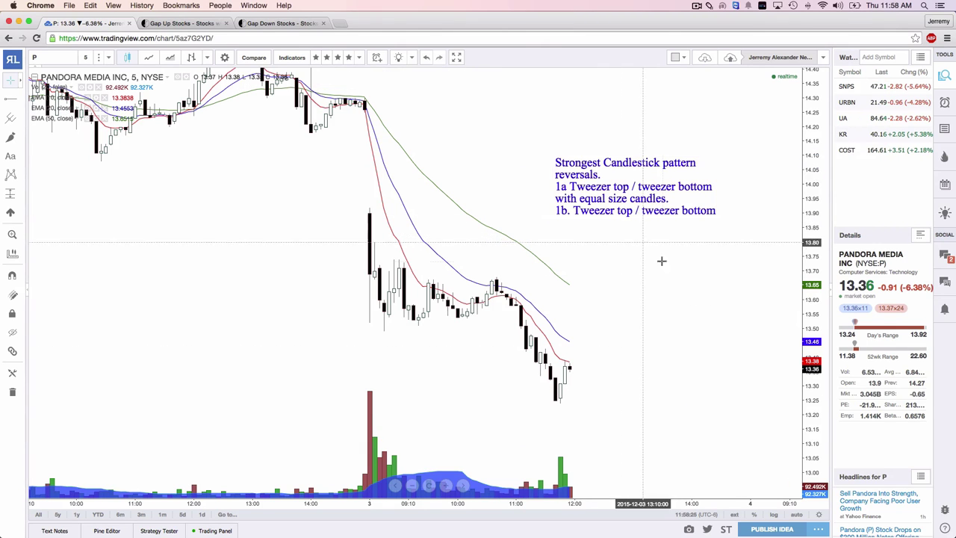
- Bracket the text note in green, draw a red arrow from the bracket up to the price scale, and clear both marks
drag(721, 142, 698, 222)
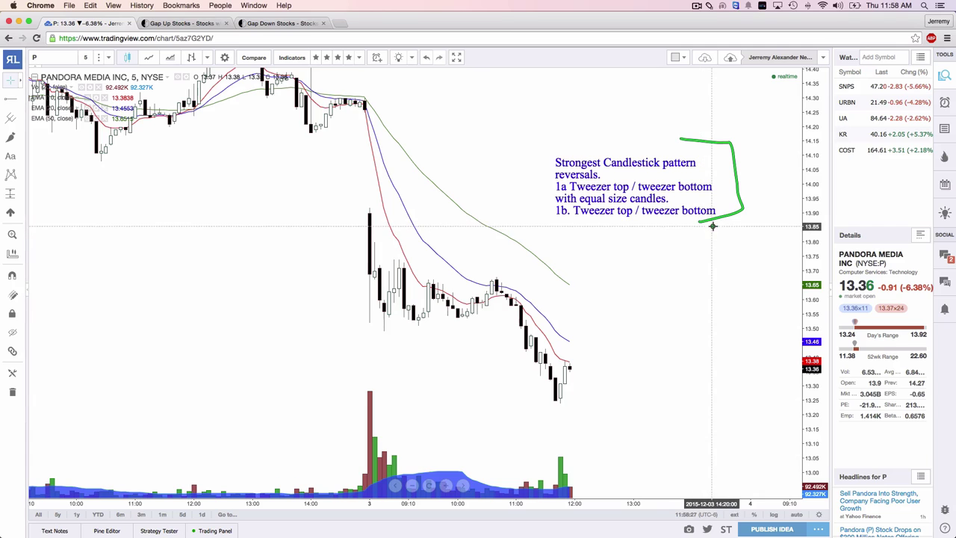
mouse_move(735, 168)
mouse_down()
mouse_move(743, 148)
mouse_move(804, 98)
mouse_up()
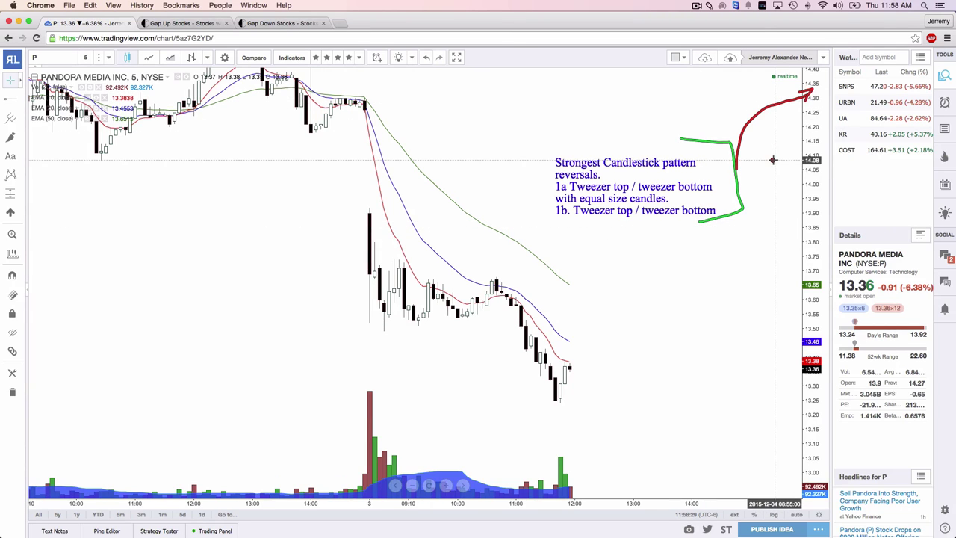
key(Escape)
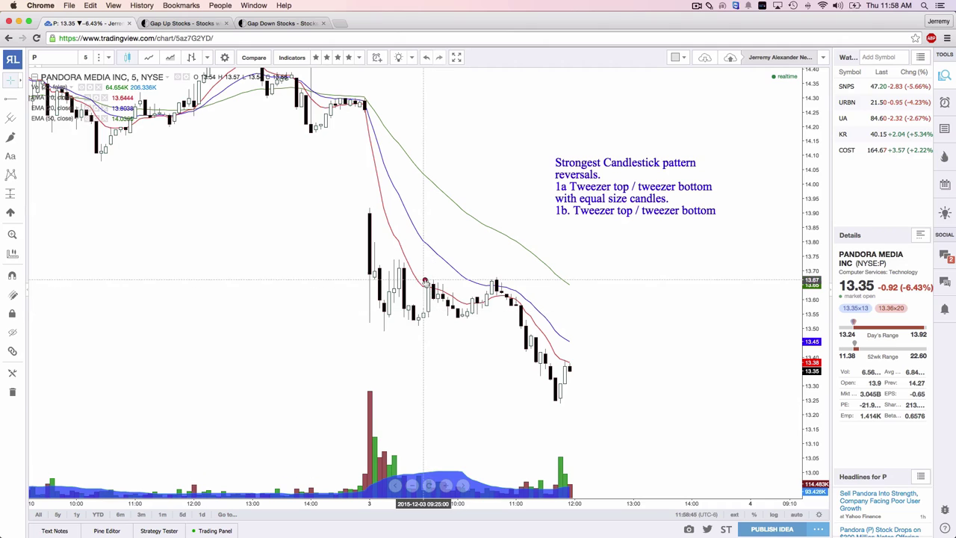
- Mark the tweezer top near 09:30 with a red bracket and blue arrow, and underline "Tweezer" in lines 1a and 1b in red
mouse_move(423, 287)
mouse_down()
mouse_move(437, 274)
mouse_move(438, 286)
mouse_up()
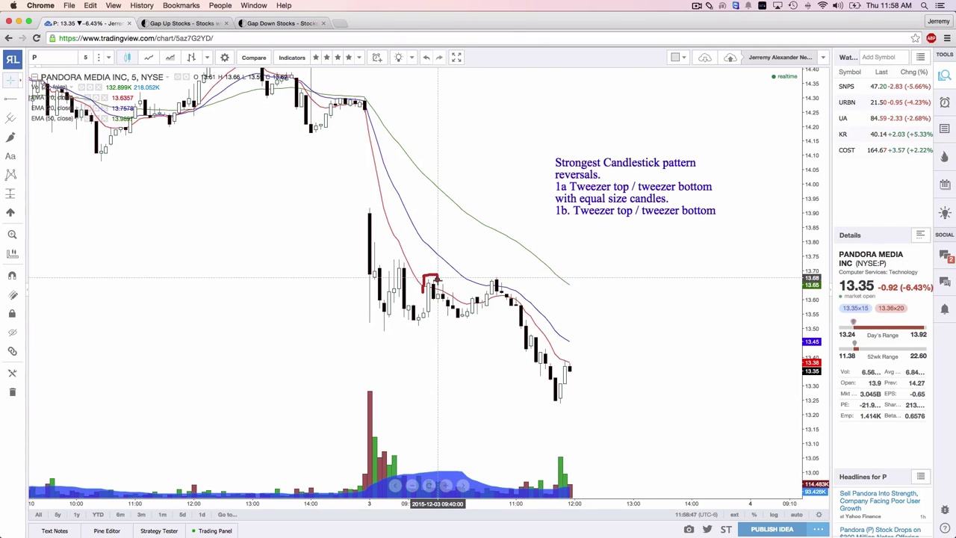
mouse_move(462, 150)
mouse_down()
mouse_move(439, 201)
mouse_move(431, 263)
mouse_move(445, 237)
mouse_up()
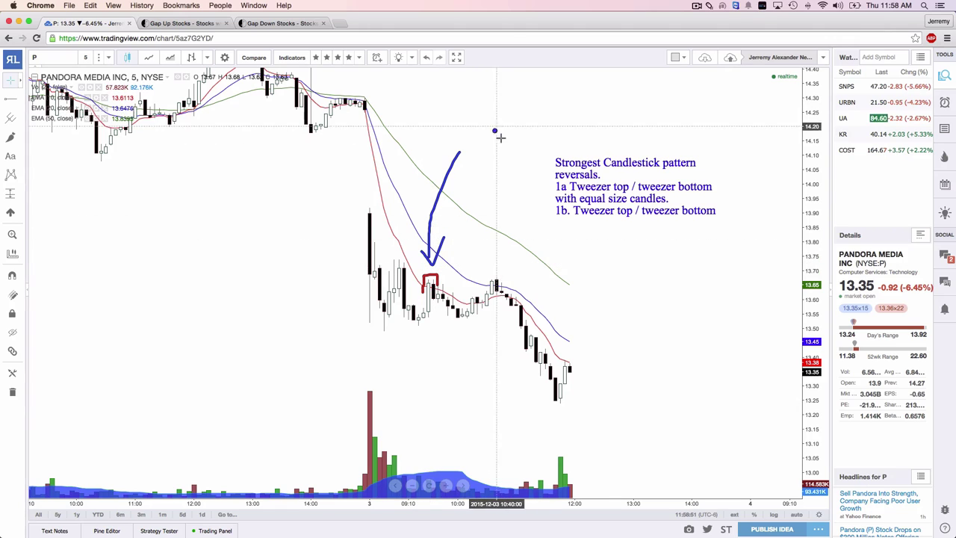
drag(572, 191, 611, 190)
drag(661, 217, 674, 217)
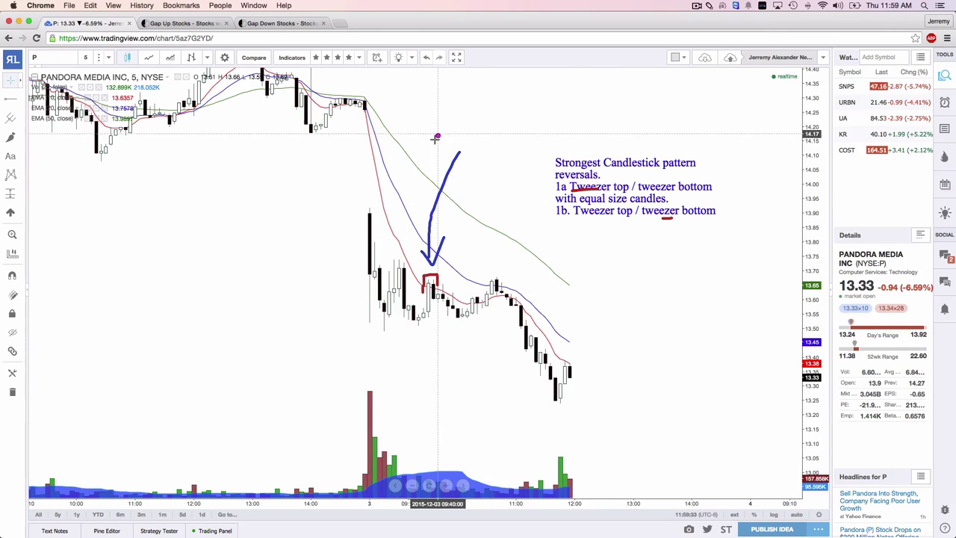
- Draw a magenta arrow to the previous candle peak and a blue bracket across the price scale, and clear all marks
mouse_move(436, 138)
mouse_down()
mouse_move(394, 247)
mouse_move(412, 234)
mouse_up()
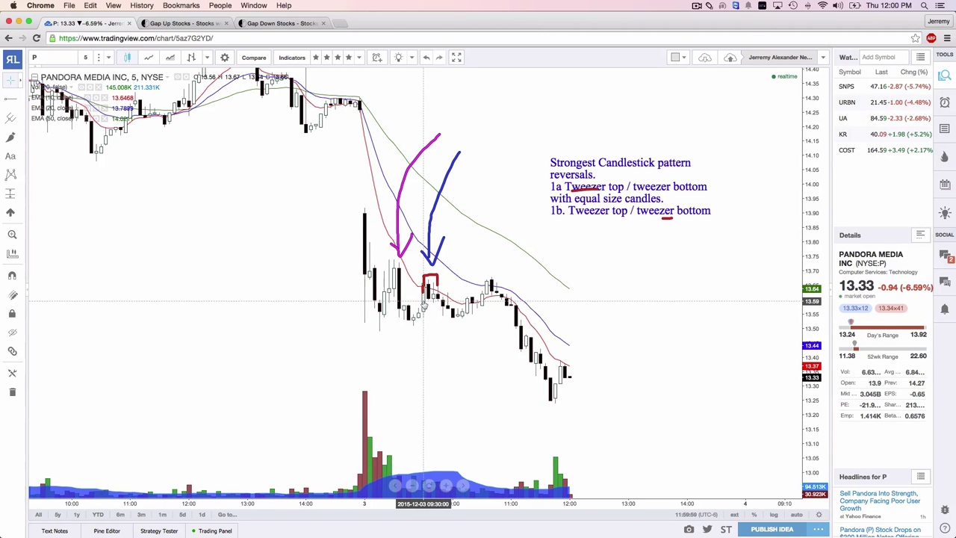
scroll(416, 296, left, 1)
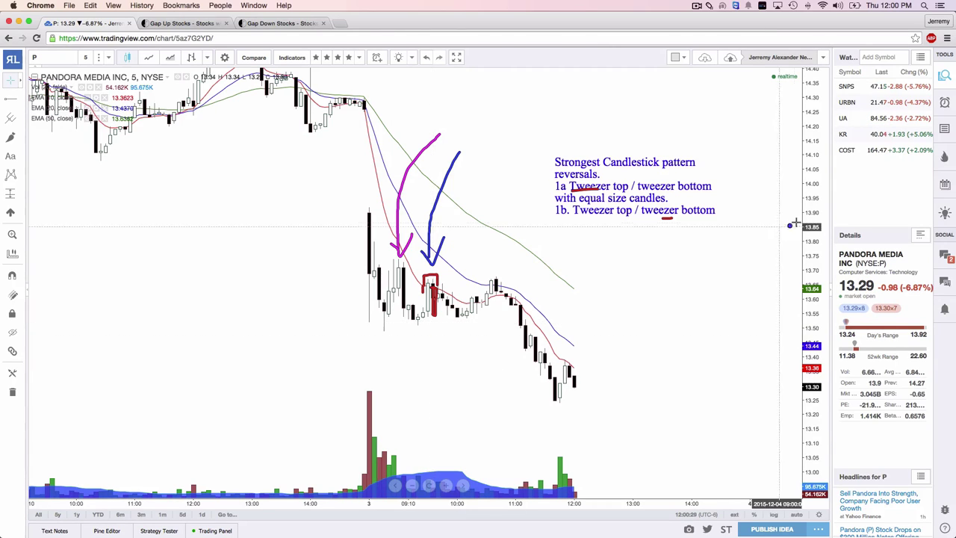
mouse_move(821, 213)
mouse_down()
mouse_move(780, 218)
mouse_move(836, 364)
mouse_up()
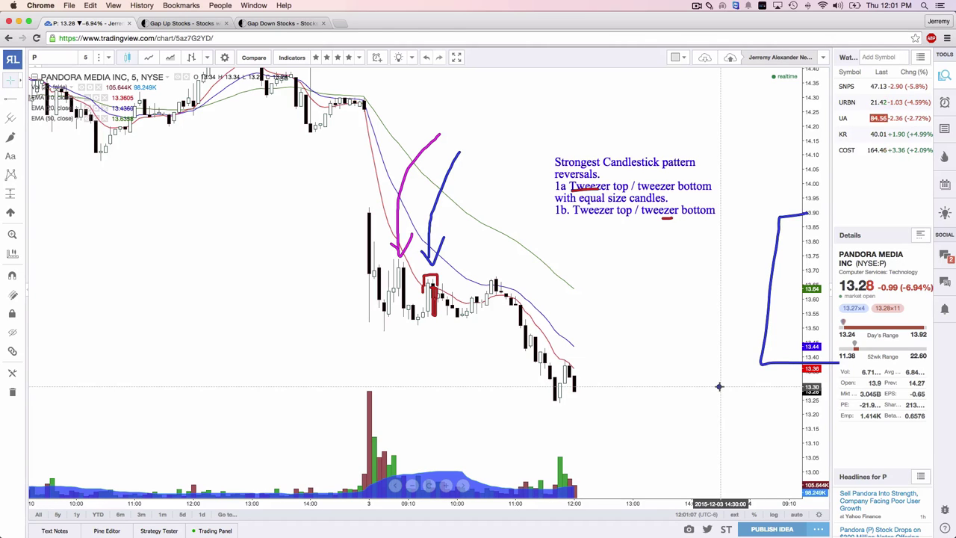
key(Escape)
- Annotate the tweezer top with red and blue level lines, a green "R/R" and an arrow tracing the price decline, and clear the marks
mouse_move(468, 154)
mouse_down()
mouse_move(453, 177)
mouse_move(431, 266)
mouse_up()
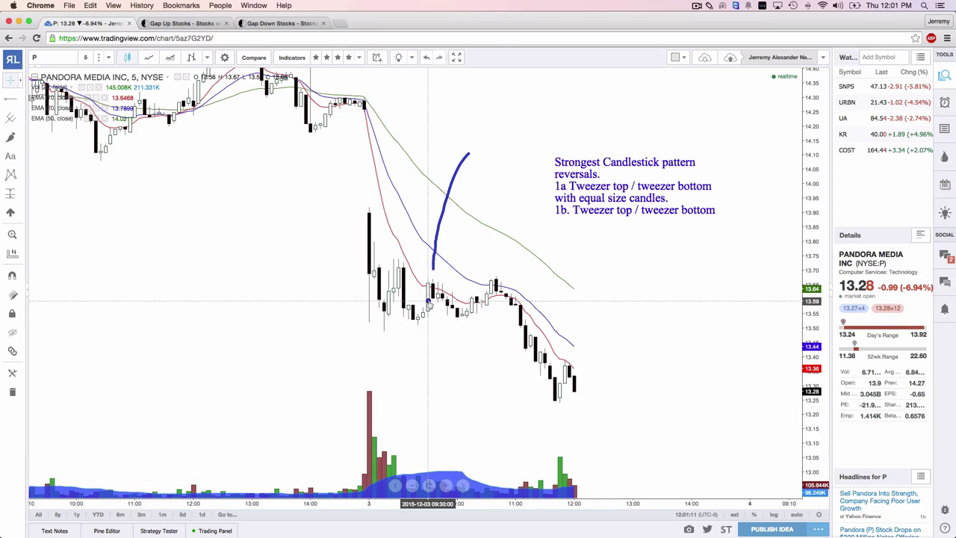
drag(428, 300, 448, 300)
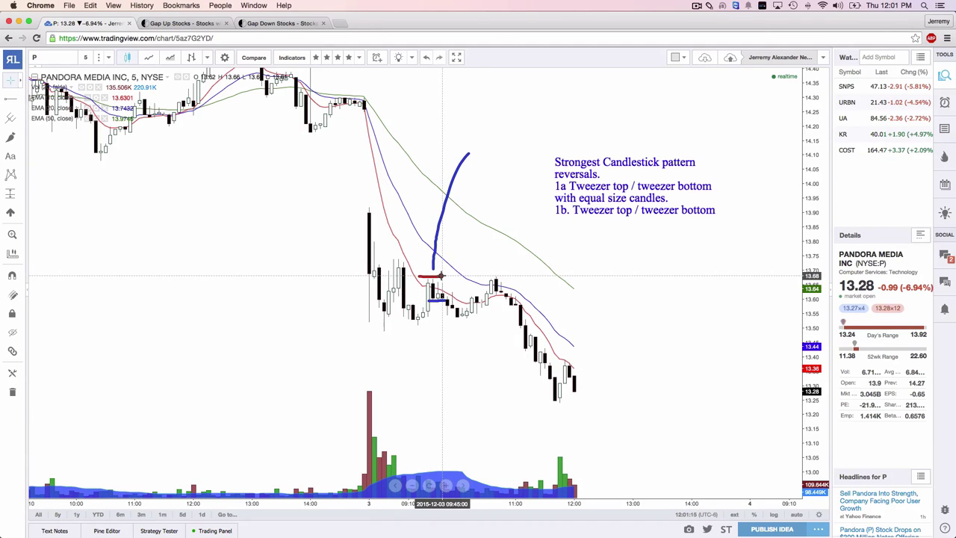
mouse_move(461, 233)
mouse_down()
mouse_move(461, 251)
mouse_move(502, 247)
mouse_up()
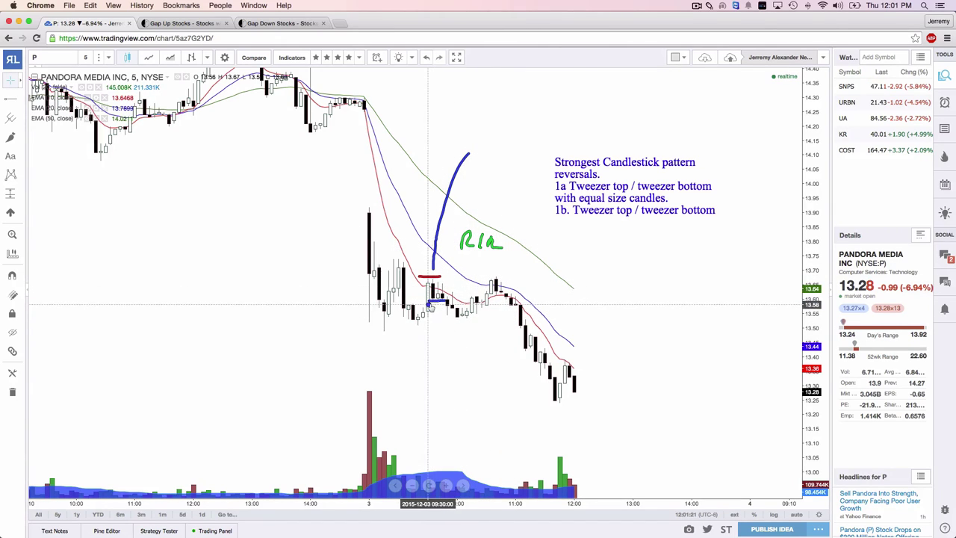
mouse_move(432, 296)
mouse_down()
mouse_move(457, 317)
mouse_move(479, 299)
mouse_up()
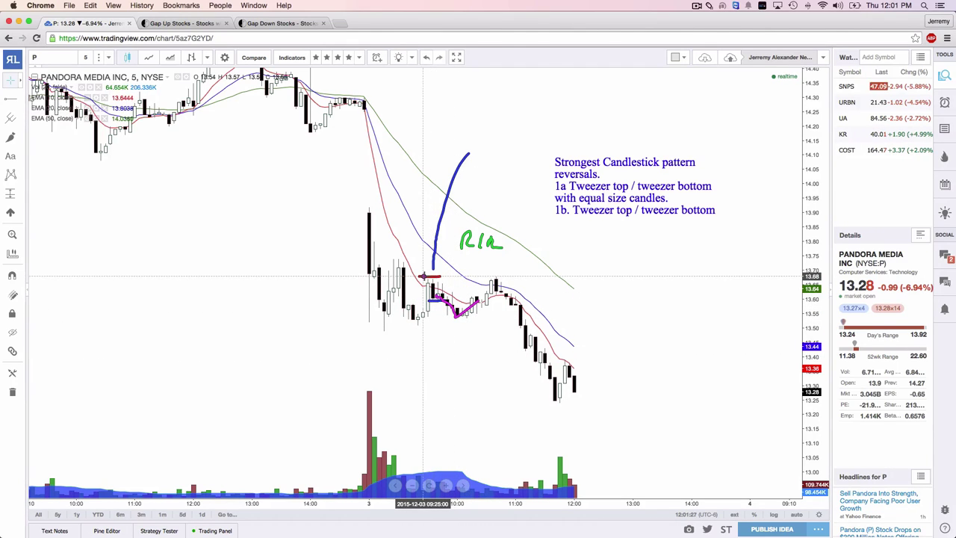
mouse_move(428, 277)
mouse_down()
mouse_move(515, 274)
mouse_move(457, 316)
mouse_move(515, 306)
mouse_move(549, 351)
mouse_up()
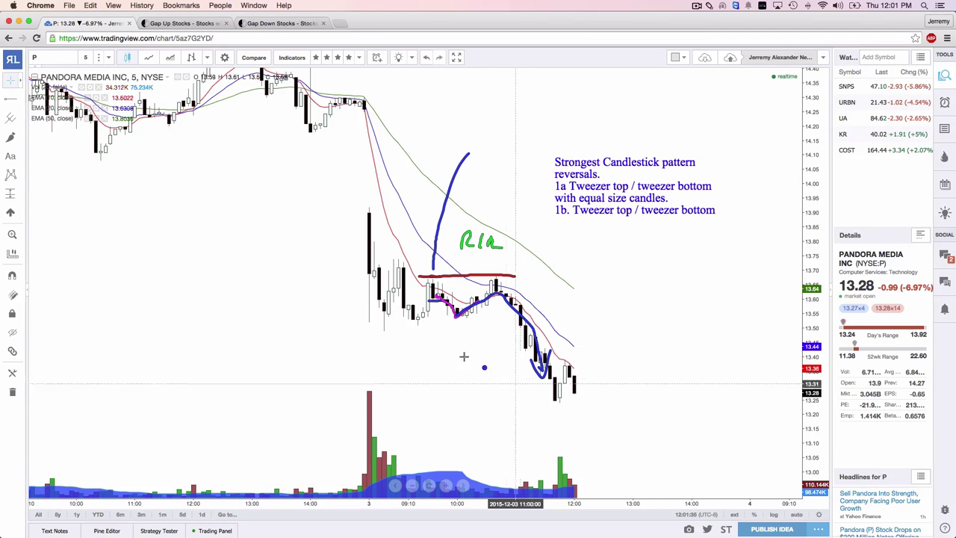
key(Escape)
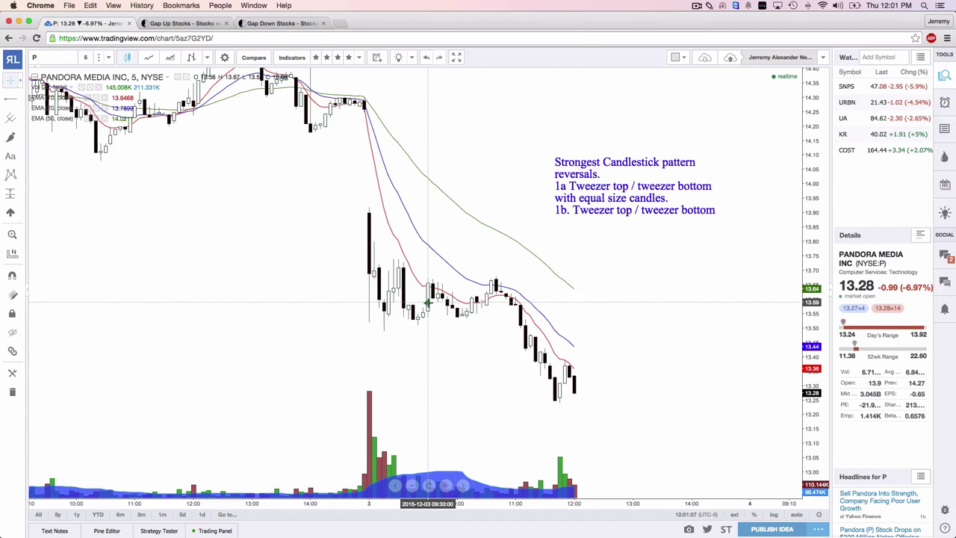
- Mark the tweezer top with a red line above and green line below, draw a blue support line near 13.51, and clear the marks
drag(422, 277, 440, 277)
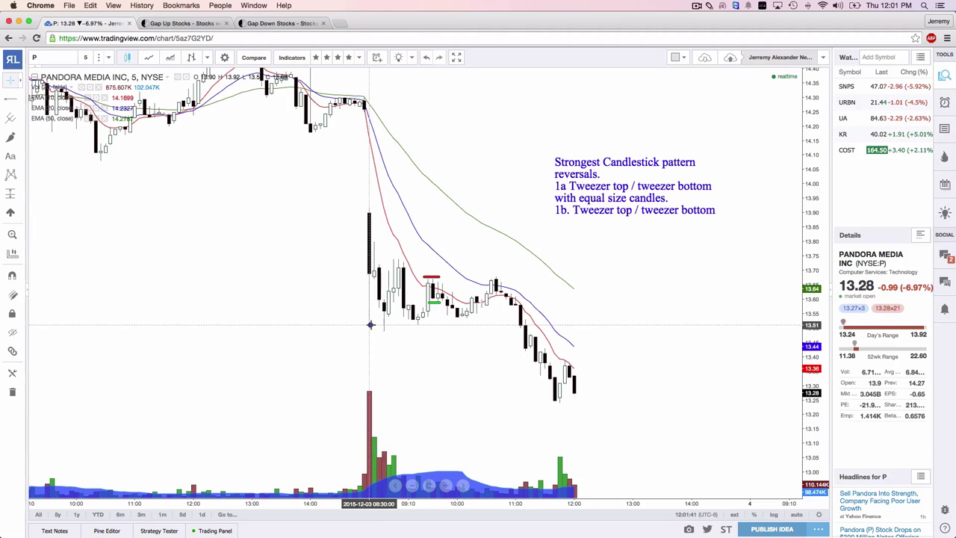
drag(371, 324, 480, 324)
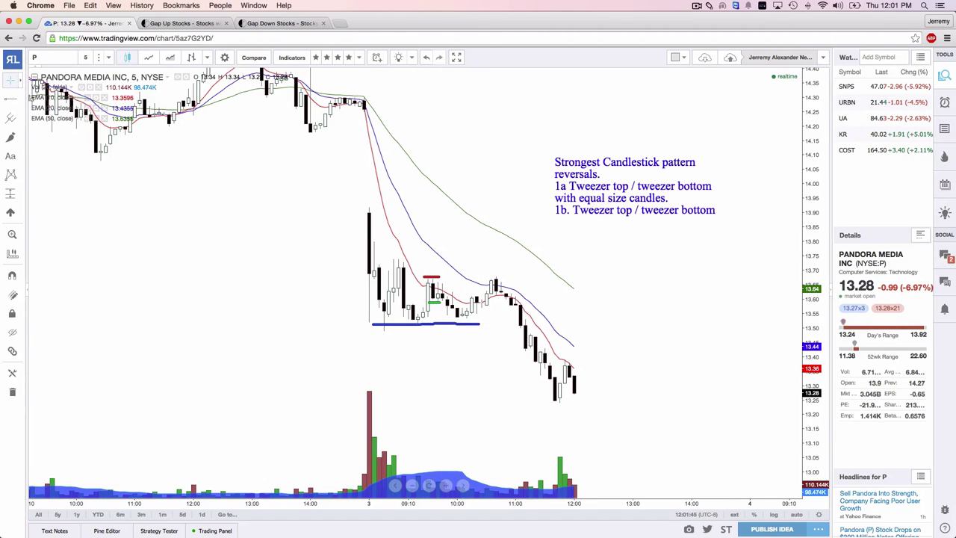
key(Escape)
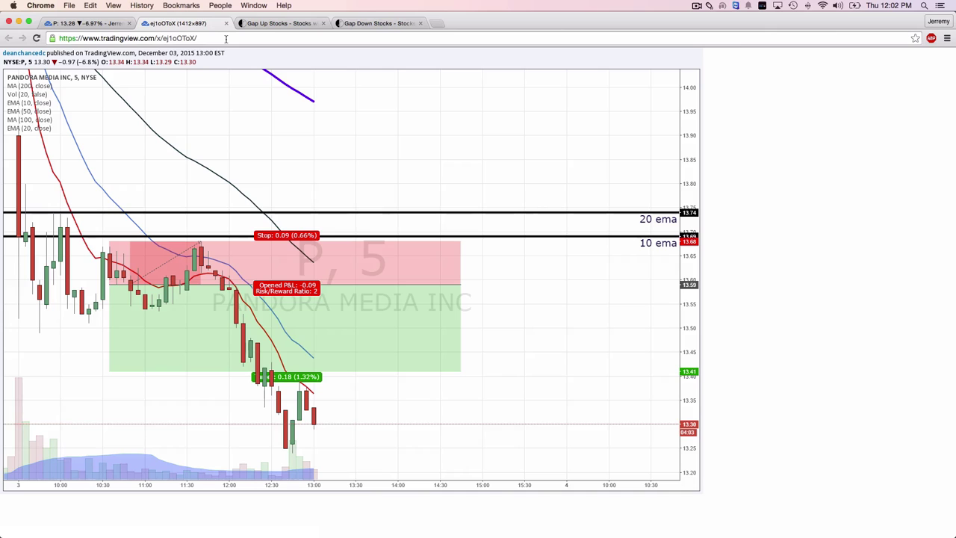
- Return to the live Pandora chart, mark the tweezer top, a price-scale arrow and an underline below 1b in green, and clear the marks
click(104, 27)
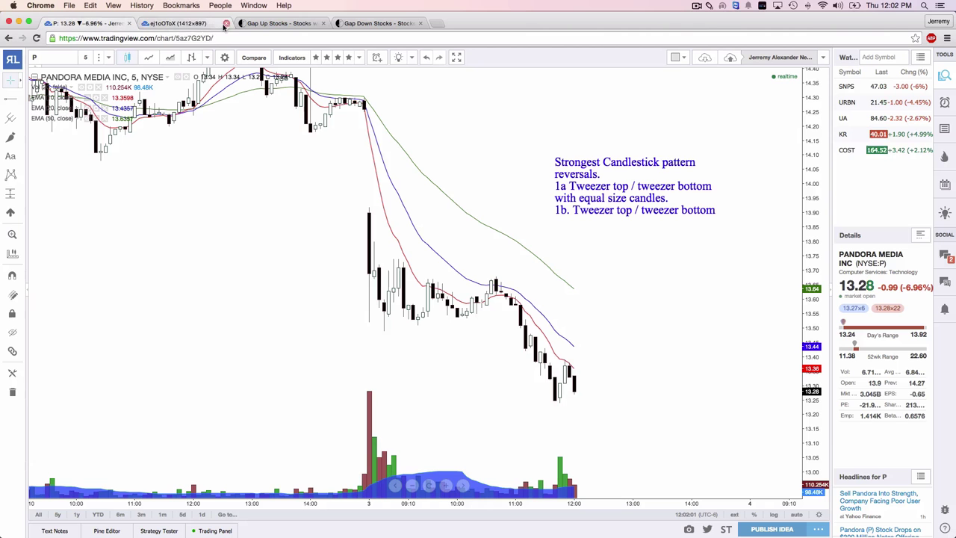
drag(486, 159, 439, 270)
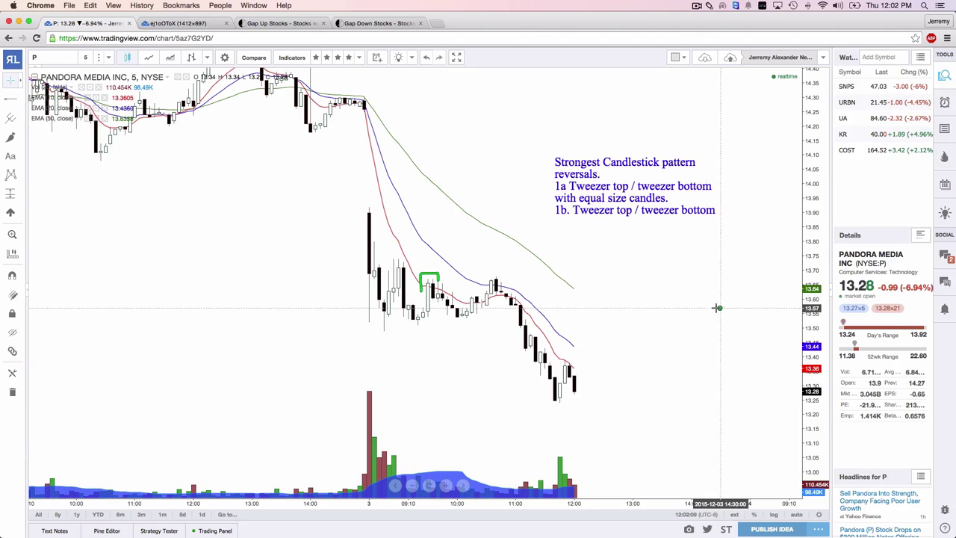
drag(693, 306, 763, 314)
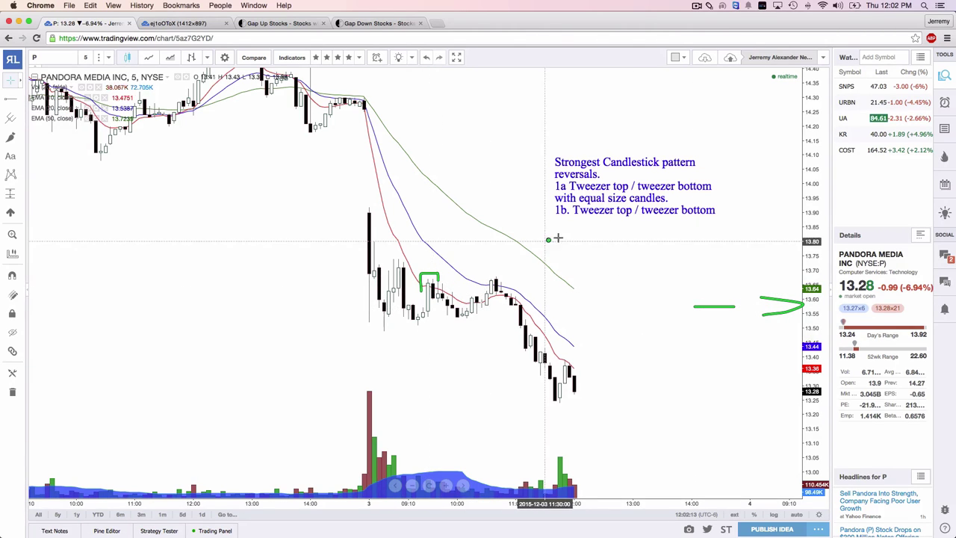
drag(556, 224, 714, 222)
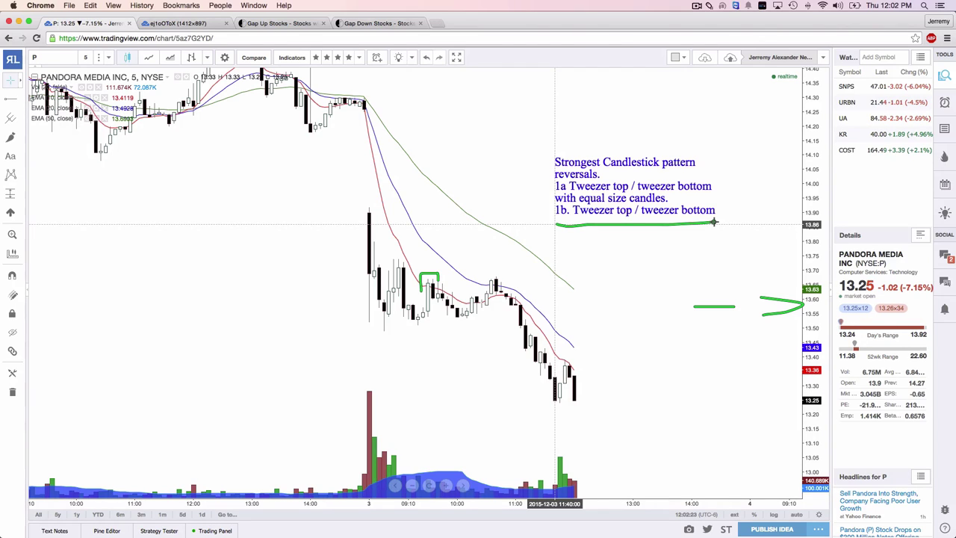
key(Escape)
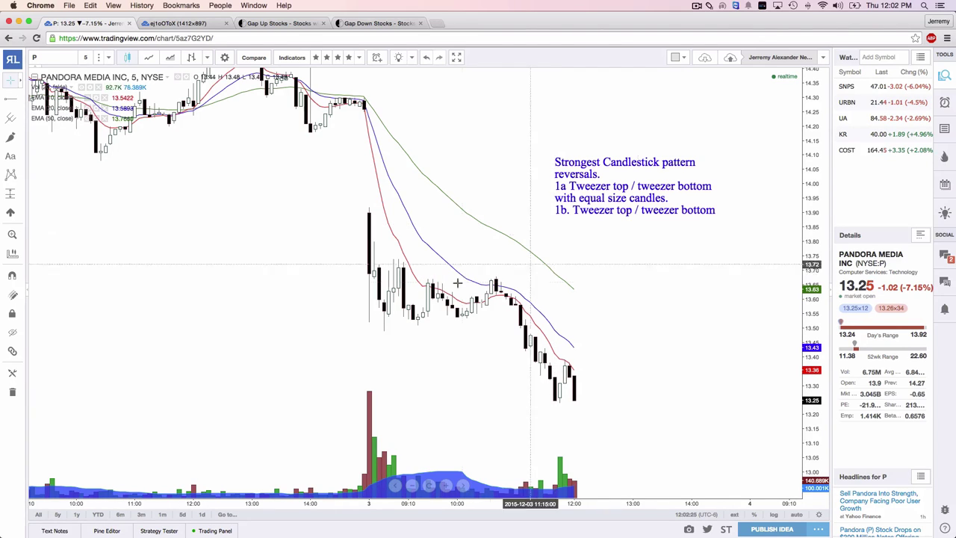
- Draw a magenta V with a blue arrow at its peak, add red and green tweezer-top lines and another arrow, and undo all marks
mouse_move(381, 282)
mouse_down()
mouse_move(364, 226)
mouse_move(401, 276)
mouse_move(420, 220)
mouse_up()
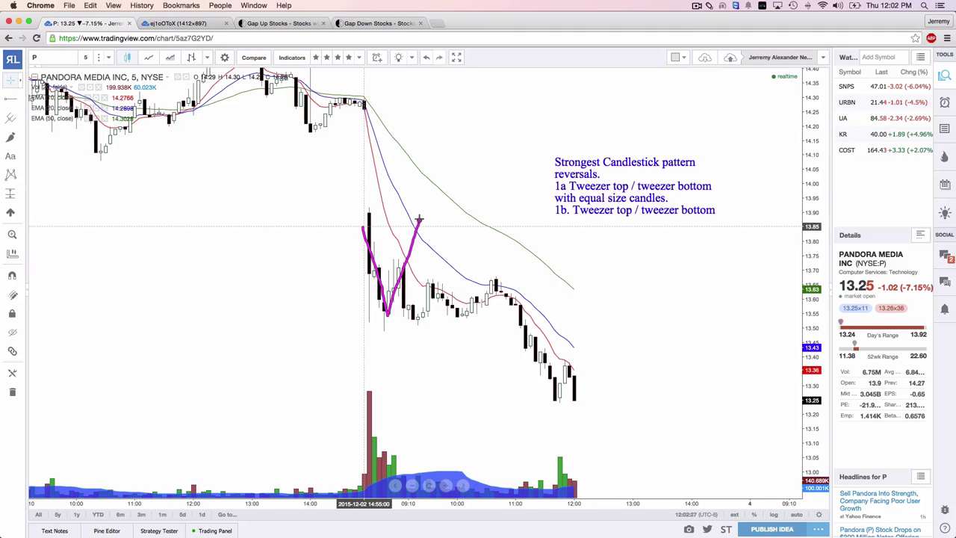
mouse_move(458, 147)
mouse_down()
mouse_move(422, 208)
mouse_move(445, 193)
mouse_up()
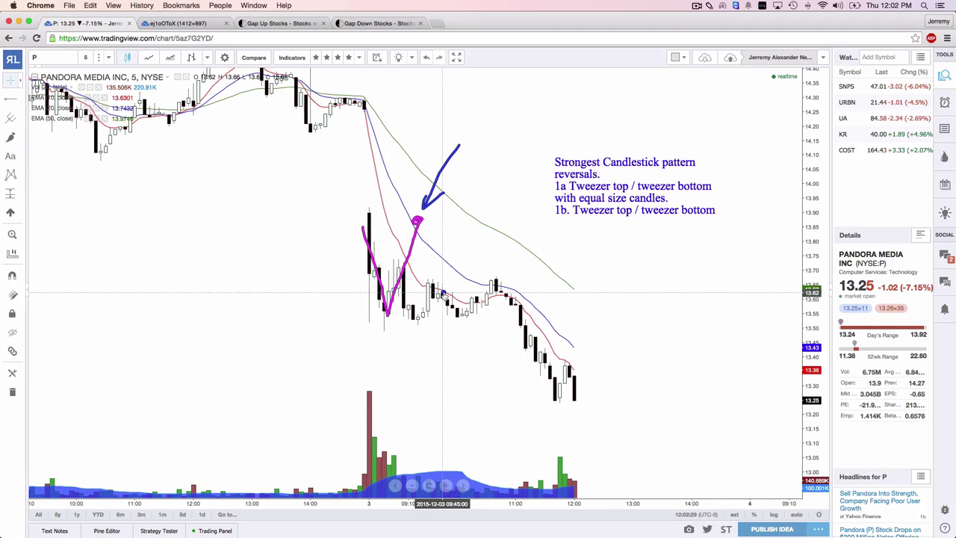
mouse_move(416, 278)
mouse_down()
mouse_move(443, 277)
mouse_move(442, 301)
mouse_up()
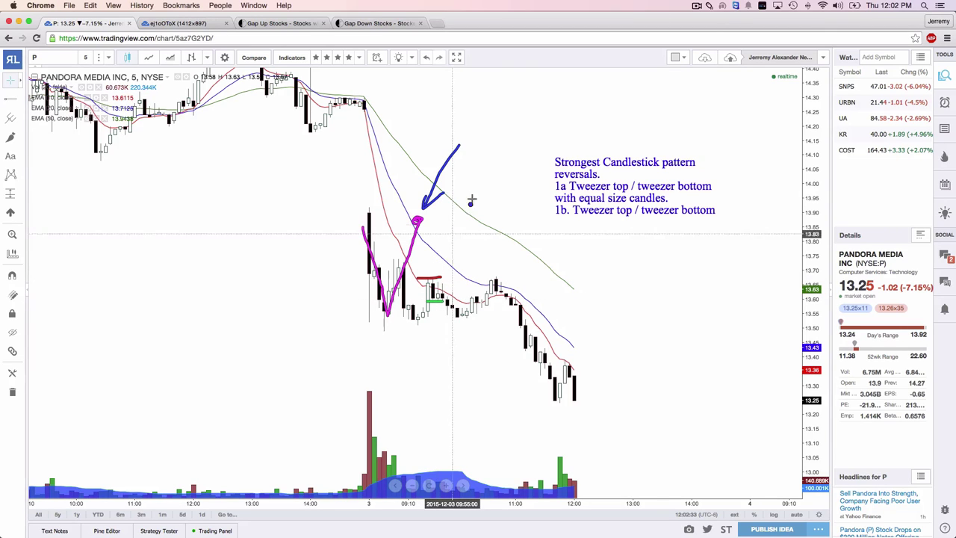
drag(470, 198, 435, 250)
key(super+z)
key(super+z)
key(super+z)
key(super+z)
key(super+z)
key(super+z)
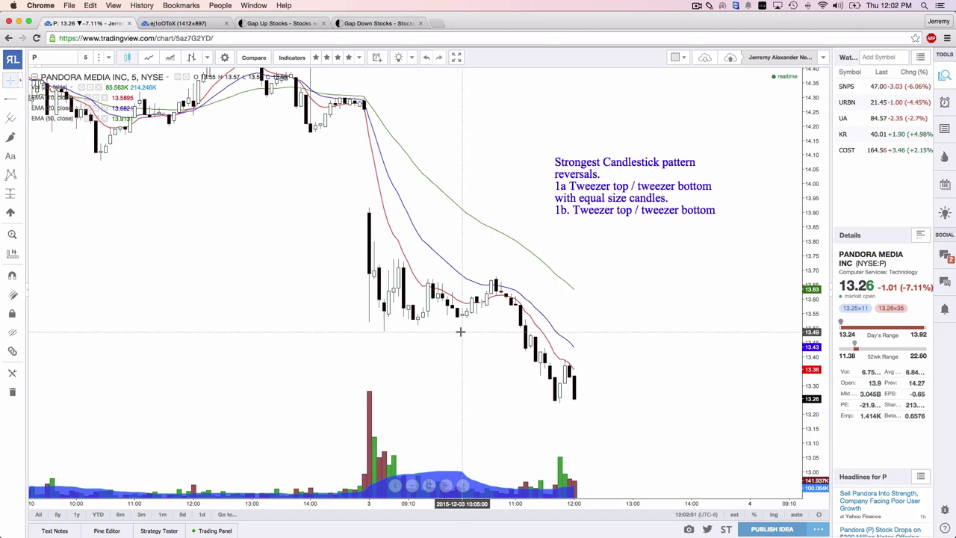
- Bracket the tweezer bottom near 10:05 in green, point a blue arrow up at it, and undo both marks
drag(458, 332, 372, 333)
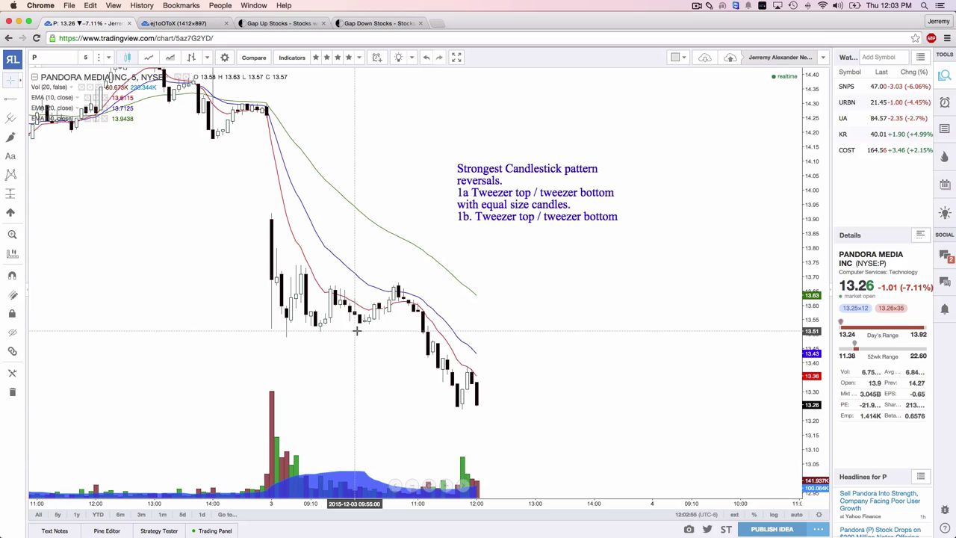
mouse_move(354, 322)
mouse_down()
mouse_move(366, 329)
mouse_move(369, 320)
mouse_move(360, 332)
mouse_up()
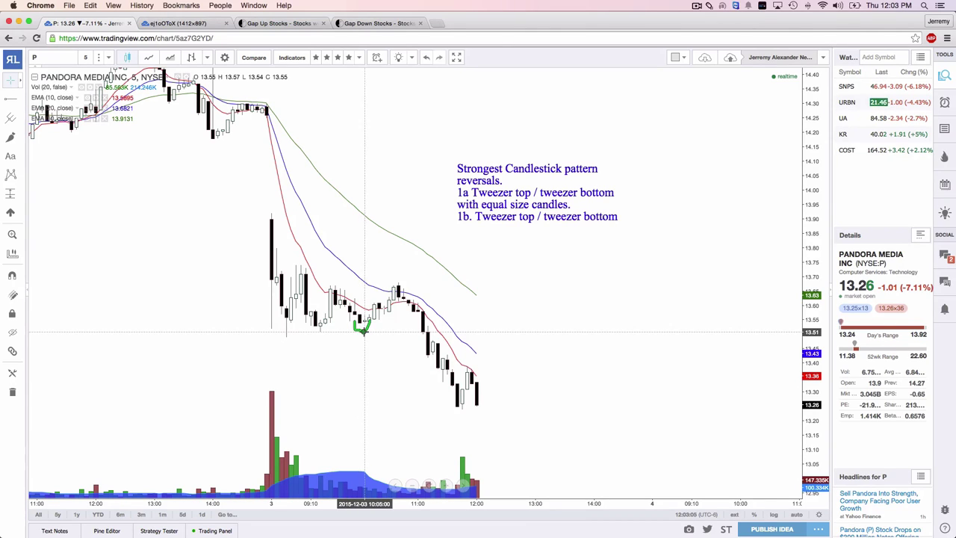
drag(371, 385, 365, 328)
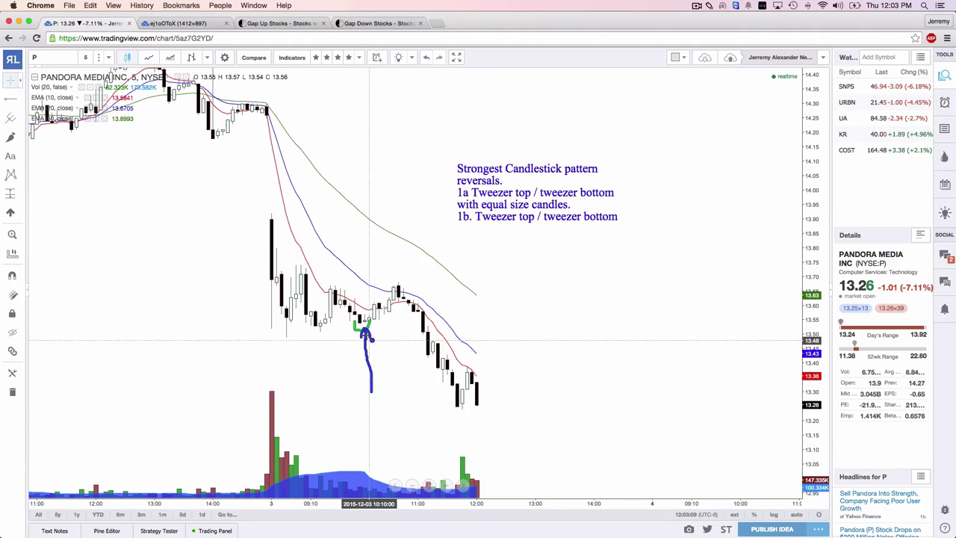
key(super+z)
key(super+z)
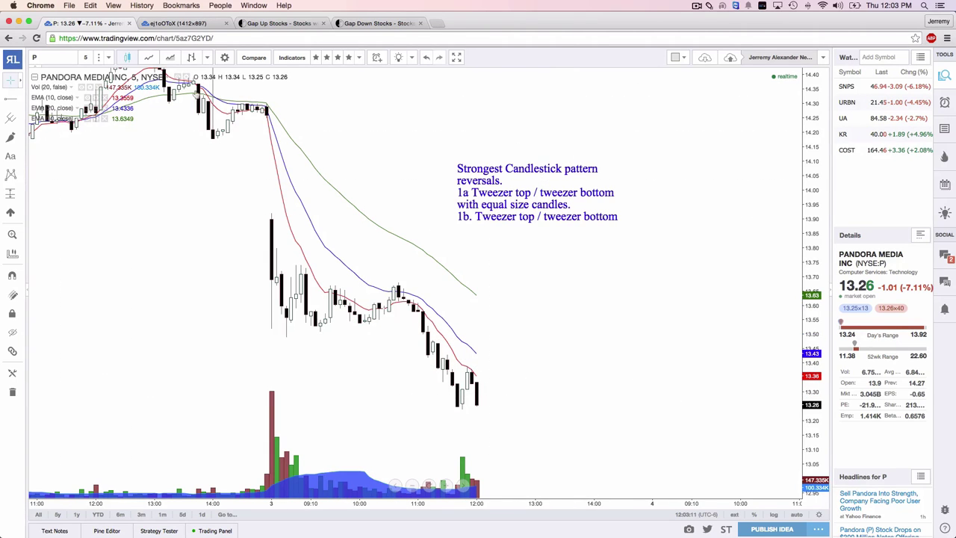
- Select the reversal-pattern text note, load the AAPL chart, and close the browser tab with the shared chart snapshot
click(533, 203)
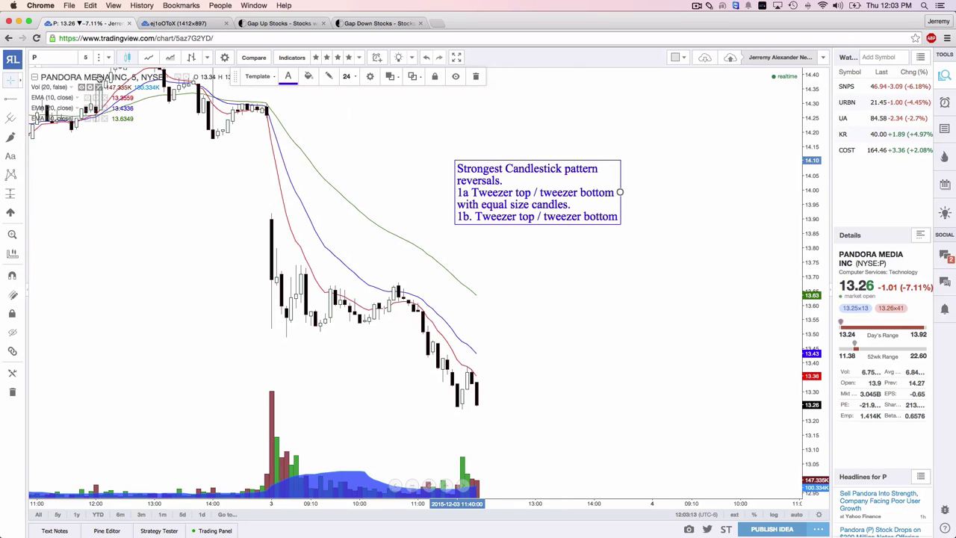
text(AAPL)
key(Return)
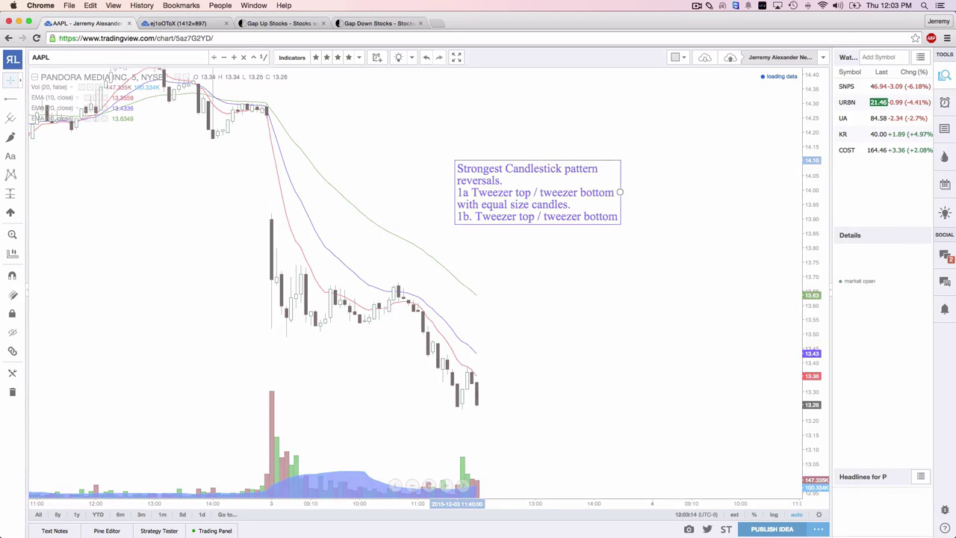
click(227, 23)
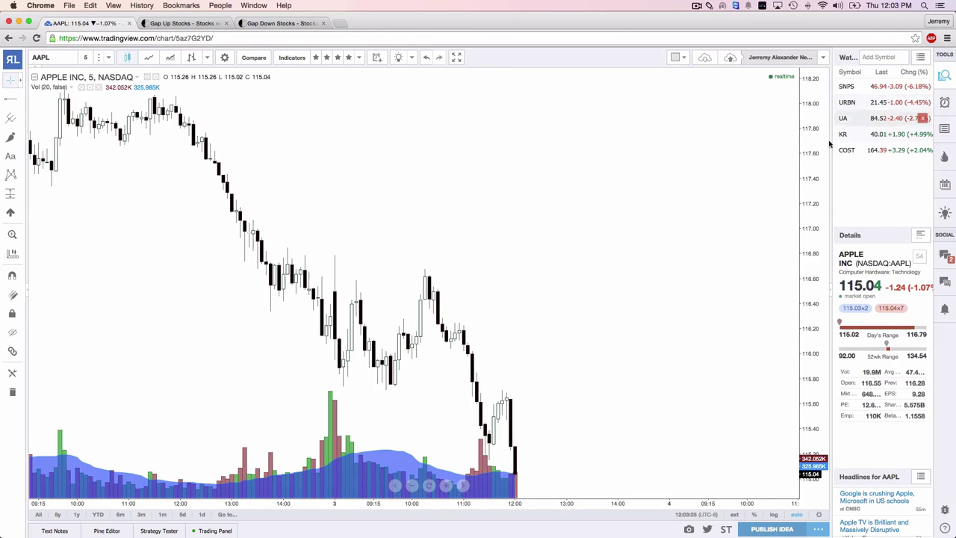
- Place the same "Strongest Candlestick pattern reversals" text note in the empty area beside the Apple candles
drag(721, 224, 759, 199)
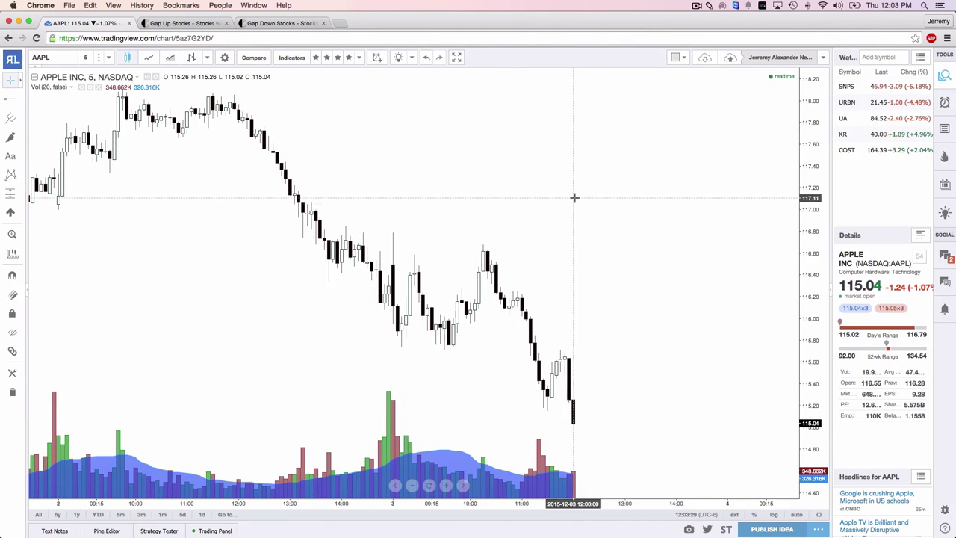
click(10, 156)
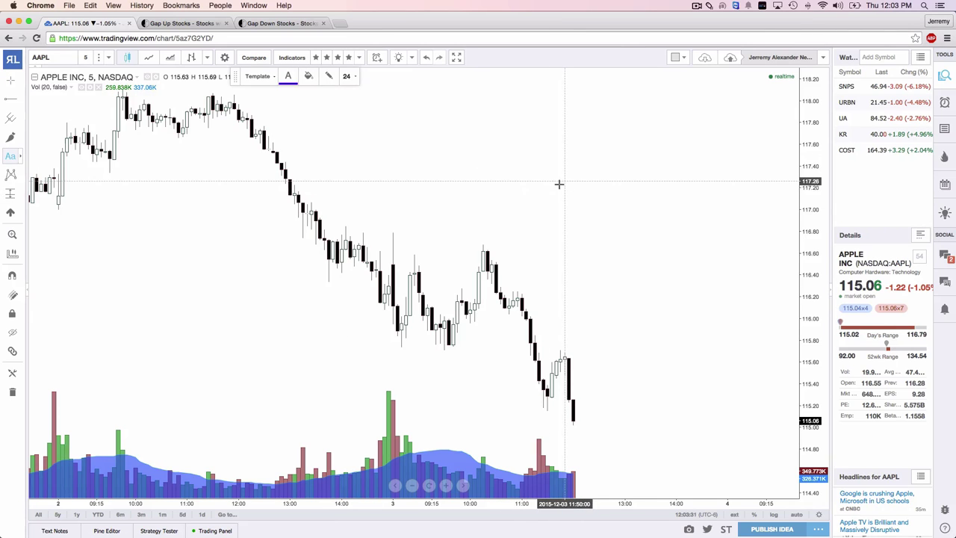
click(558, 184)
click(478, 211)
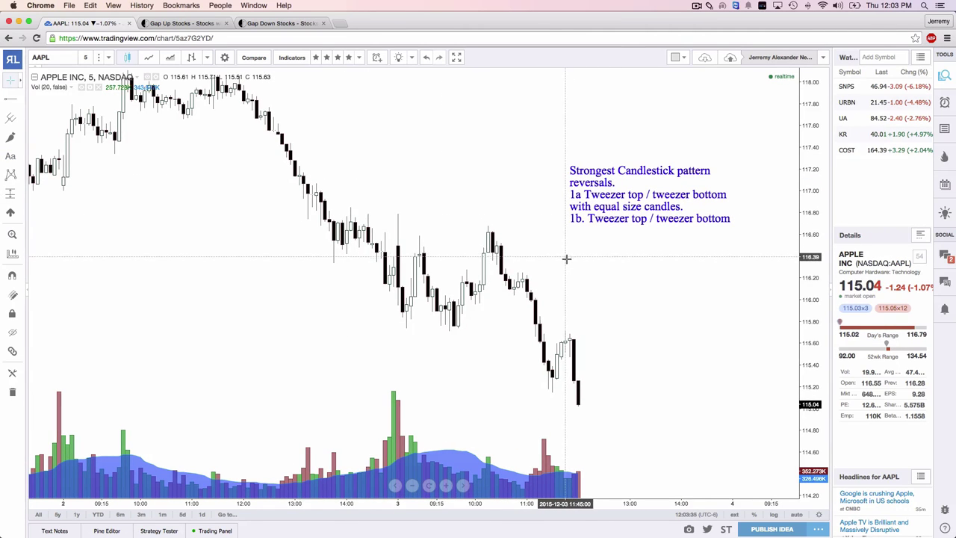
- Go back to the Apple candles of December 1 and 2 and reposition the text note above the decline
drag(566, 259, 627, 268)
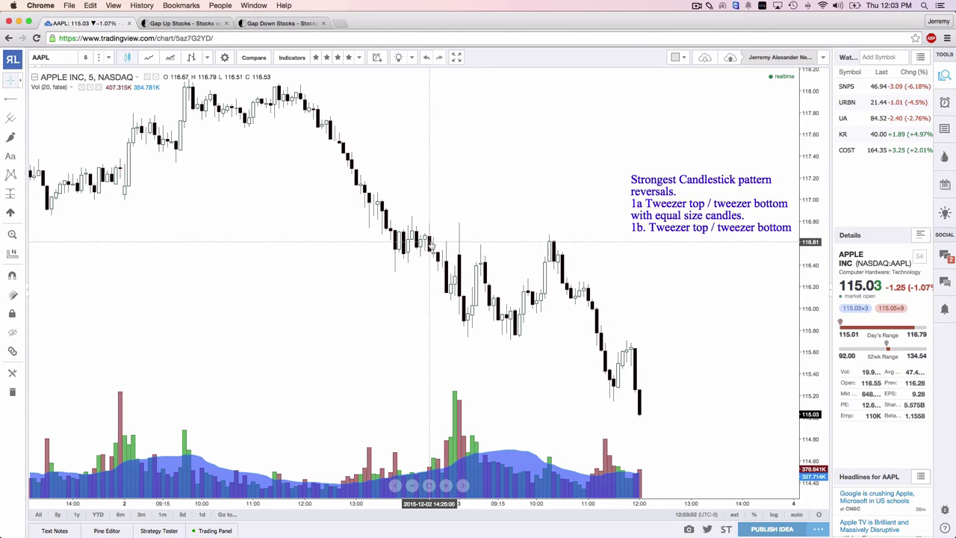
drag(283, 215, 380, 274)
drag(777, 271, 214, 138)
drag(265, 181, 482, 276)
drag(493, 241, 411, 236)
click(368, 214)
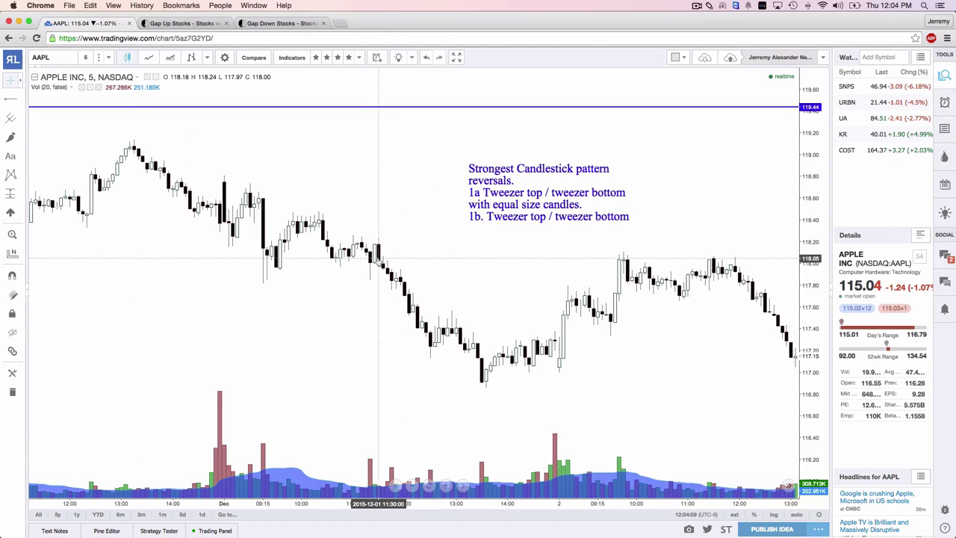
scroll(497, 285, up, 2)
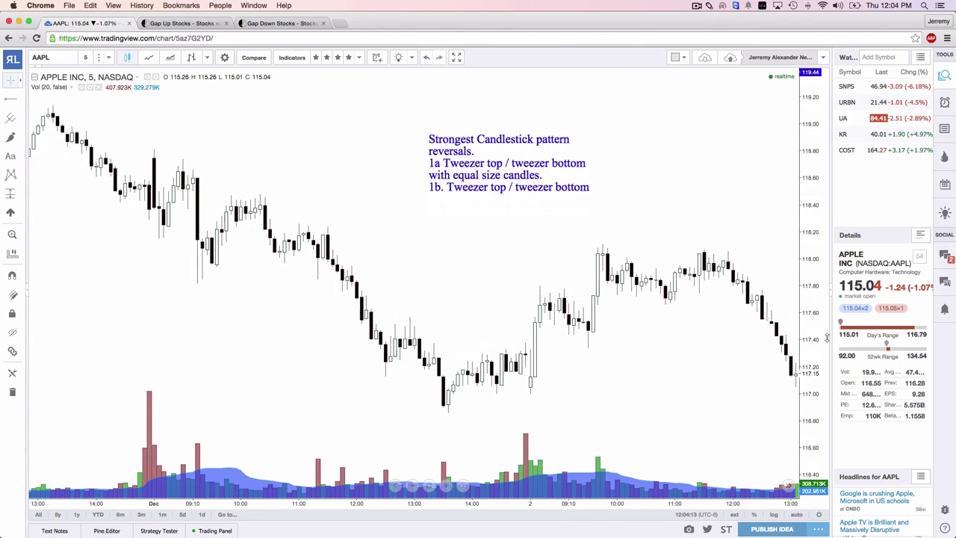
drag(503, 256, 568, 284)
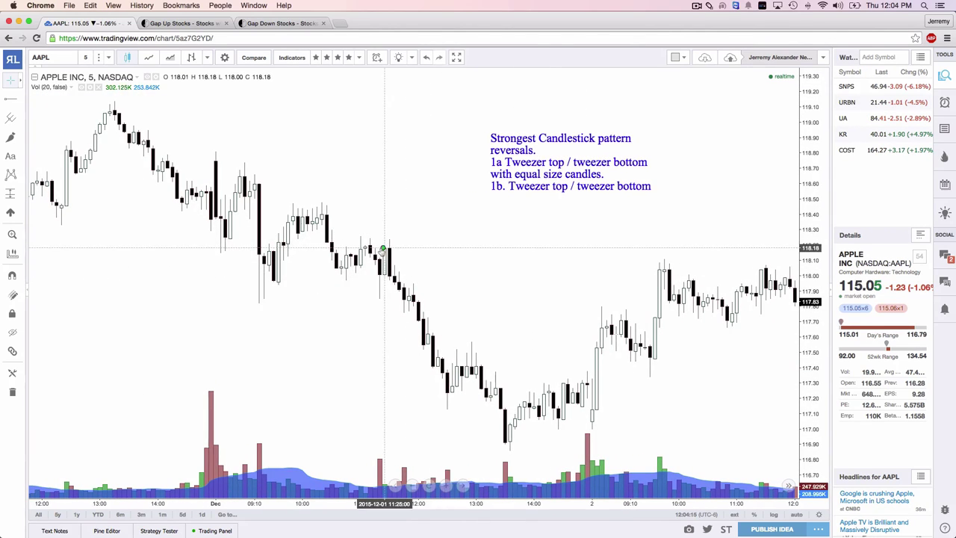
- Bracket the tweezer top near 11:30 on December 1 in green, draw a blue pointer to it, and undo both marks
drag(379, 250, 398, 250)
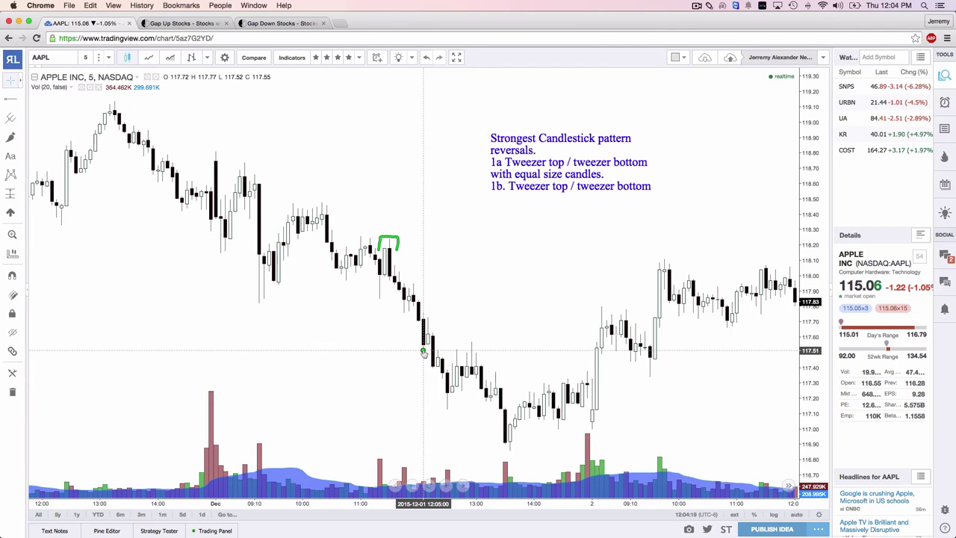
drag(397, 181, 389, 231)
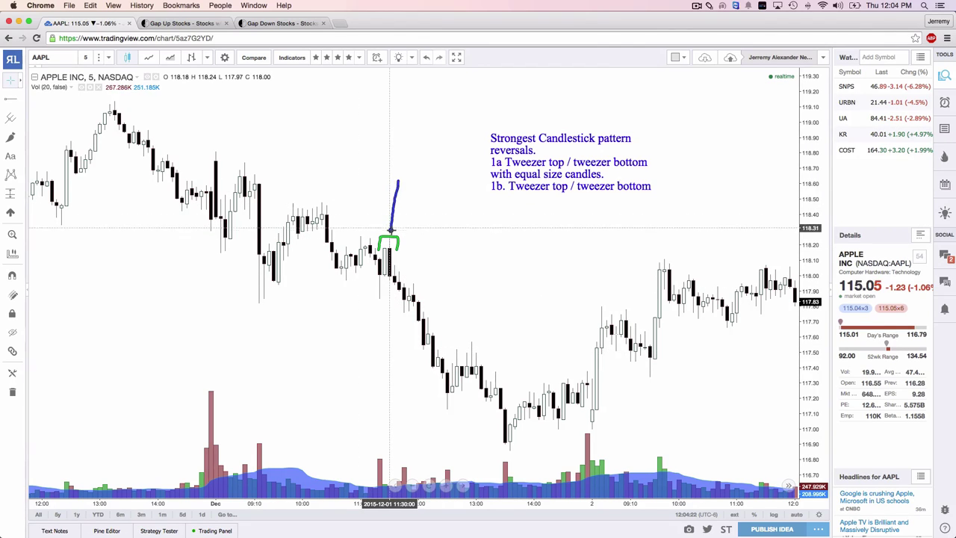
key(super+z)
key(super+z)
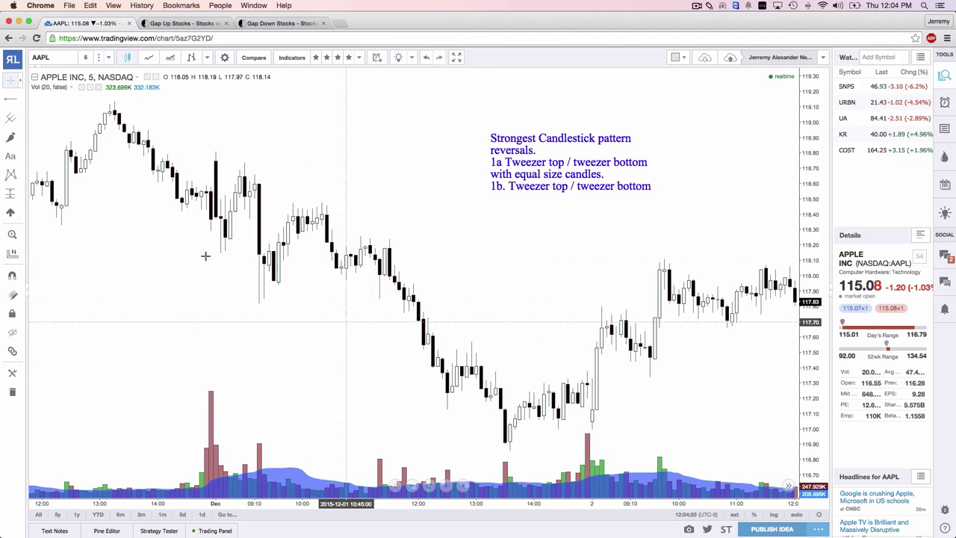
- Add a horizontal ray at about 117.96 below the December 1 tweezer top and apply the Trigger template to it
click(10, 97)
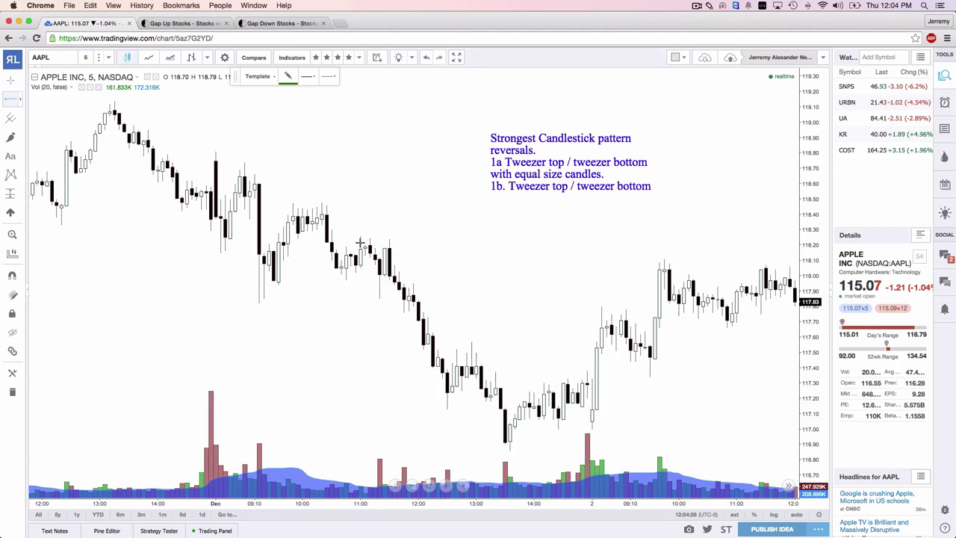
click(385, 282)
right_click(432, 284)
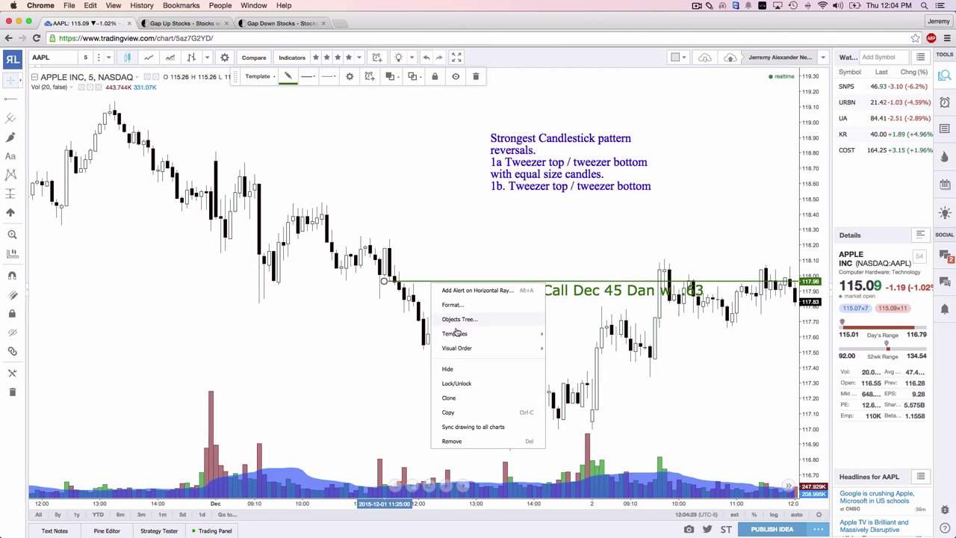
mouse_move(478, 336)
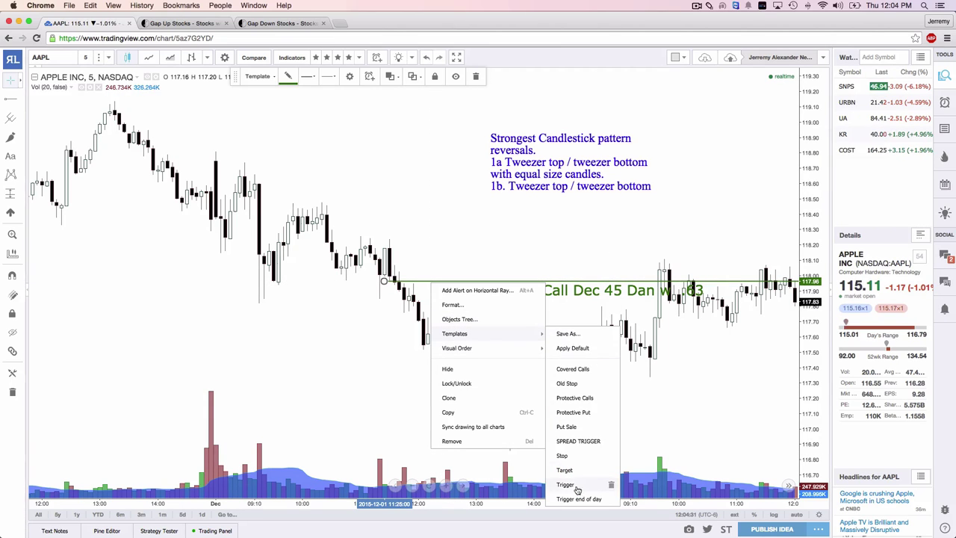
click(565, 484)
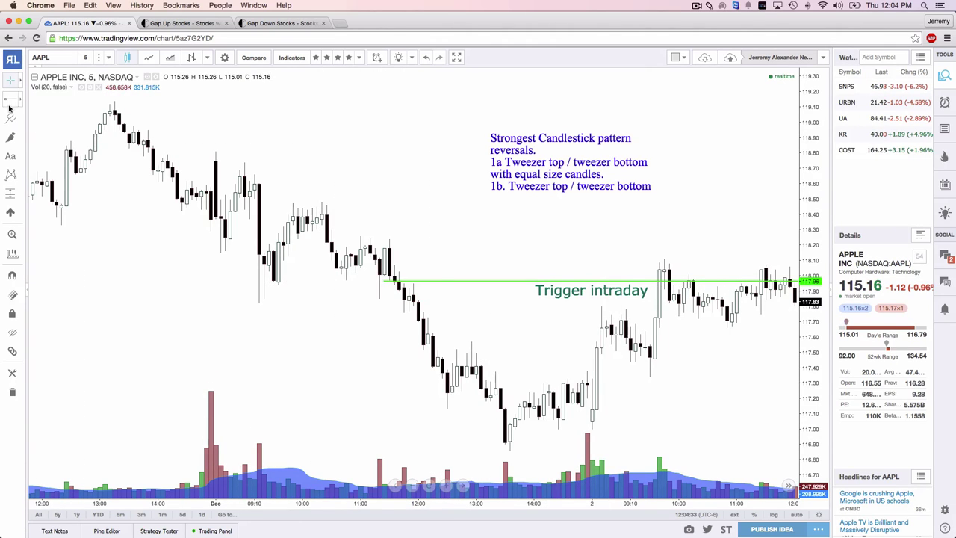
- Add a horizontal ray at about 118.25 above the December 1 tweezer top and apply the Stop template to it
click(379, 237)
right_click(399, 240)
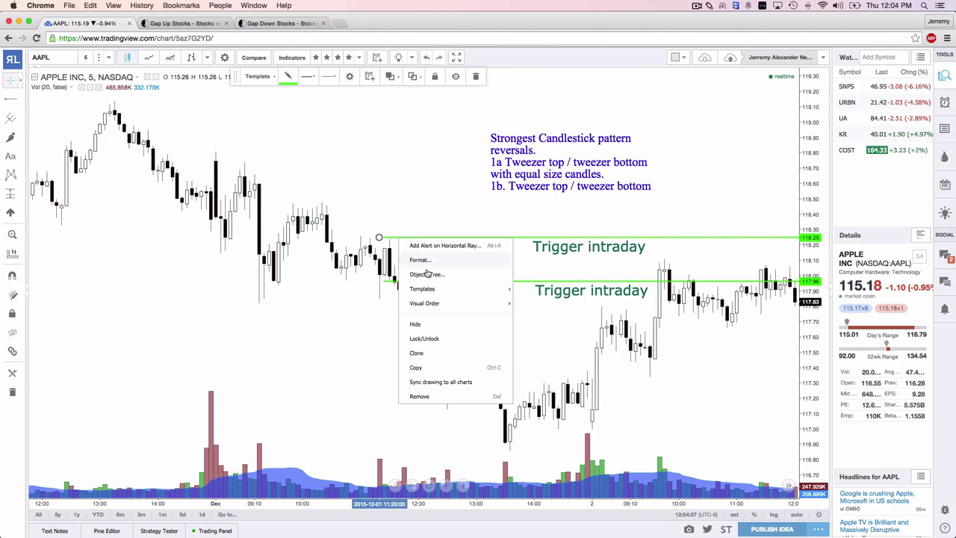
mouse_move(504, 297)
click(530, 411)
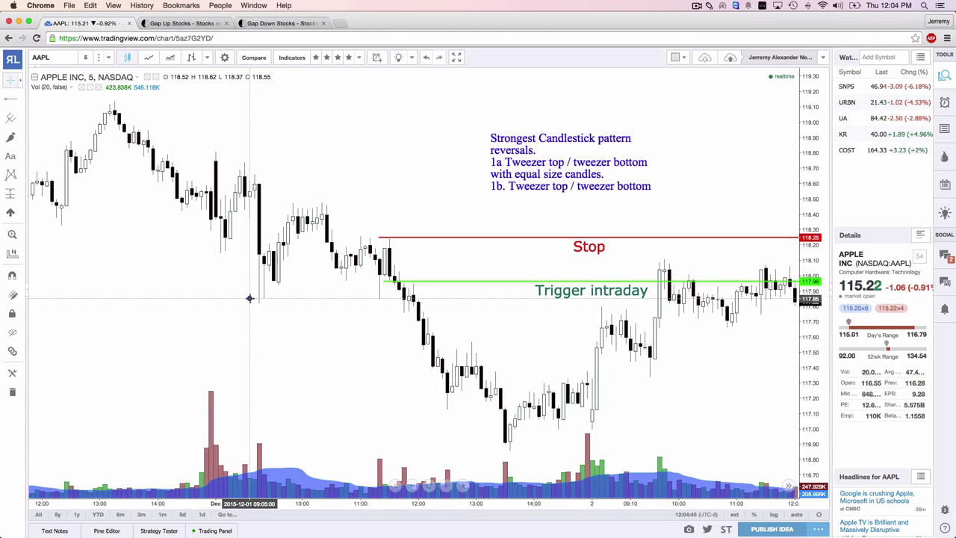
- Sketch a blue support line near 117.85, the decline and a purple pointer to the tweezer top, underline "with equal size candles", and clear the marks
drag(250, 298, 456, 304)
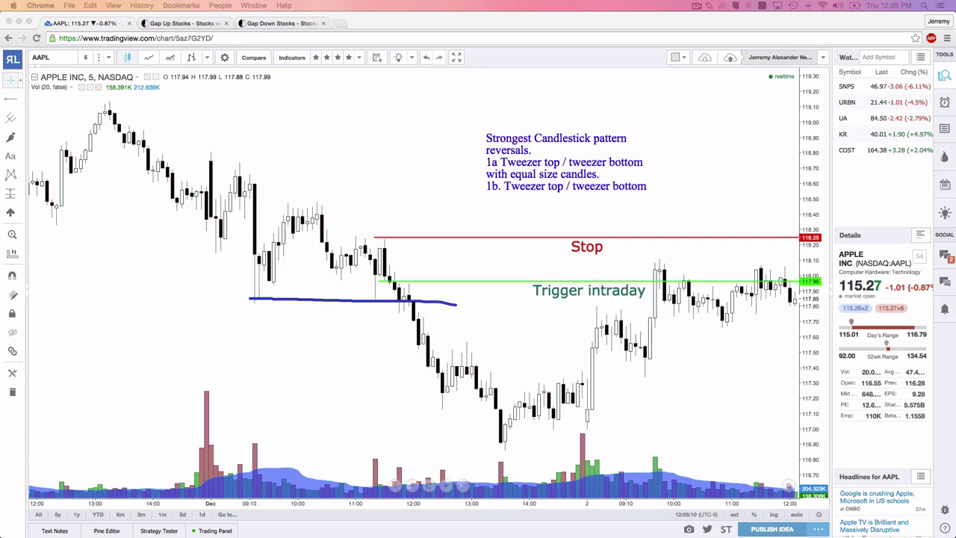
mouse_move(383, 161)
mouse_down()
mouse_move(367, 228)
mouse_move(378, 250)
mouse_up()
mouse_move(105, 113)
mouse_down()
mouse_move(280, 282)
mouse_move(350, 290)
mouse_move(382, 251)
mouse_up()
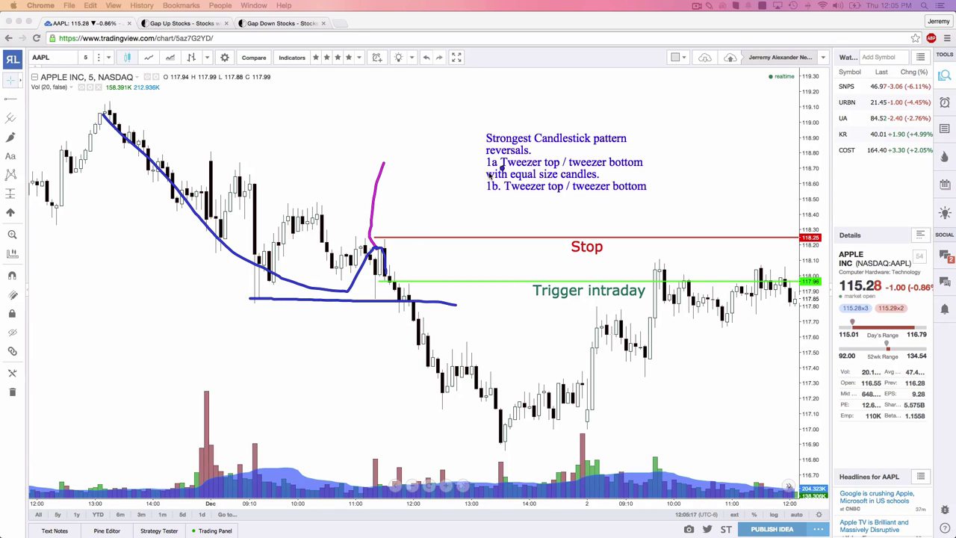
drag(499, 182, 587, 181)
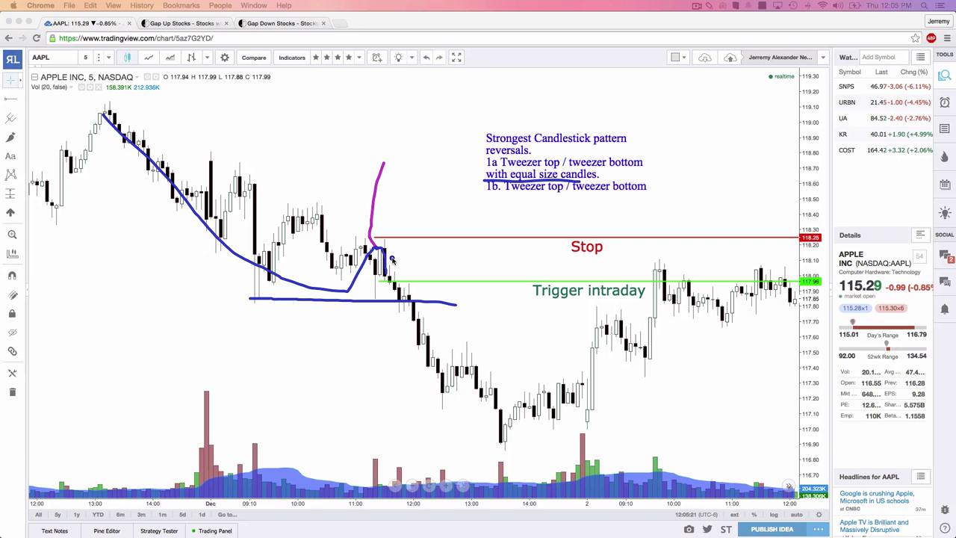
key(Escape)
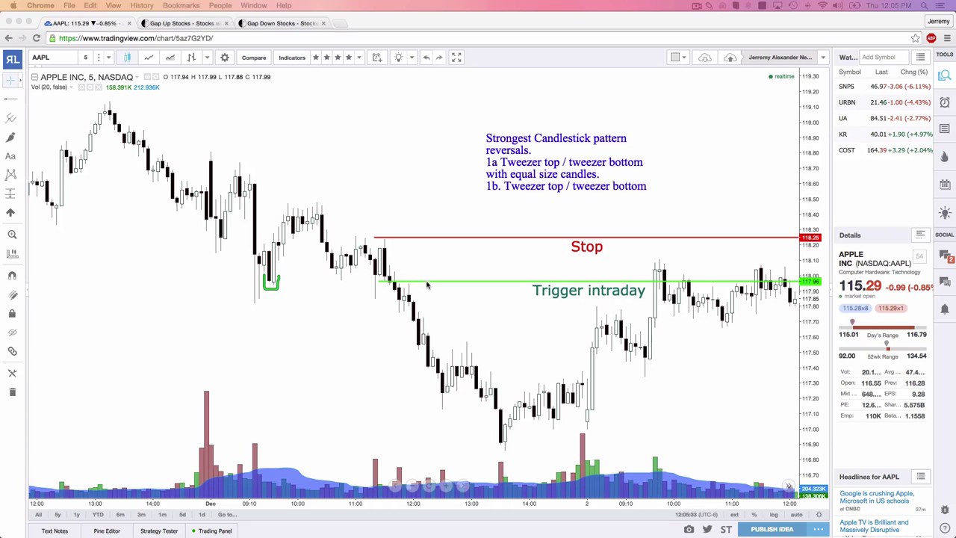
- Move the Trigger ray to 118.28 and the Stop ray to 117.92 around the December 1 tweezer bottom, and clear the green freehand marks
mouse_move(427, 285)
mouse_down()
mouse_move(308, 254)
mouse_move(297, 232)
mouse_up()
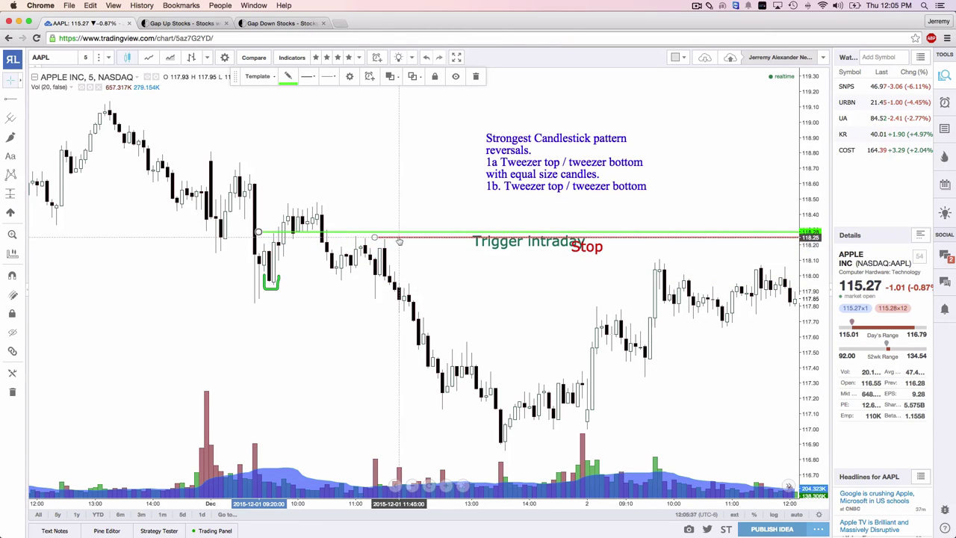
drag(399, 242, 285, 286)
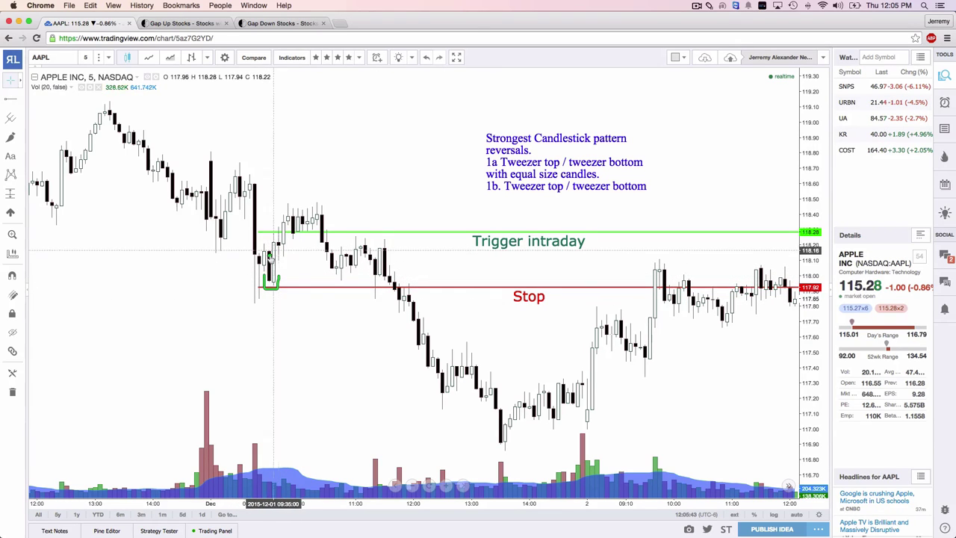
drag(283, 189, 276, 221)
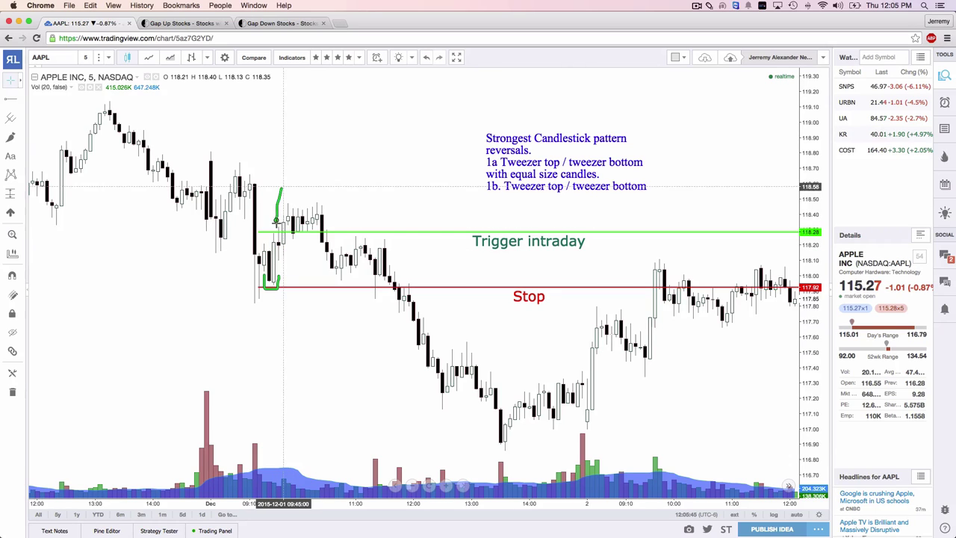
key(ctrl+z)
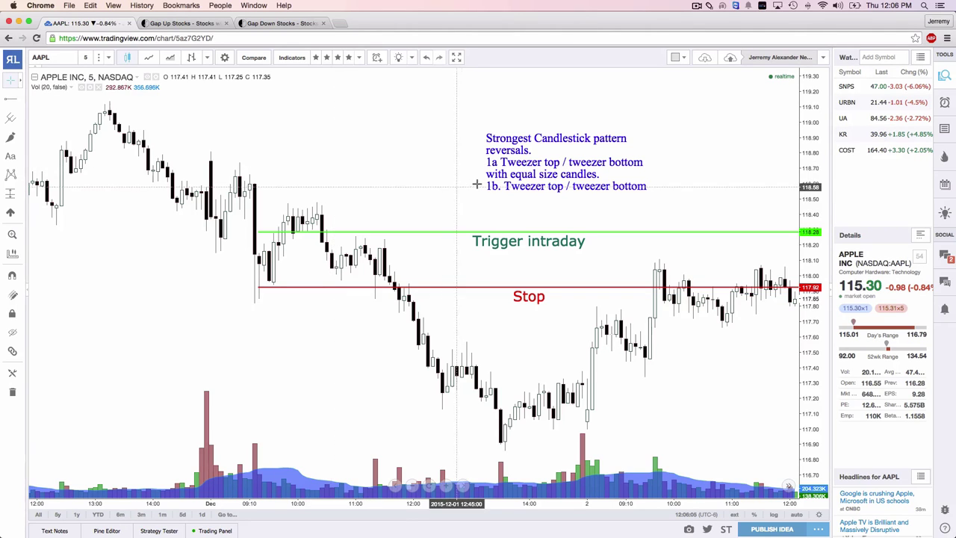
- Underline "with equal size candles" in red, point to the tweezer bottom in purple and to note line 1b in blue, and clear the marks
drag(479, 179, 603, 173)
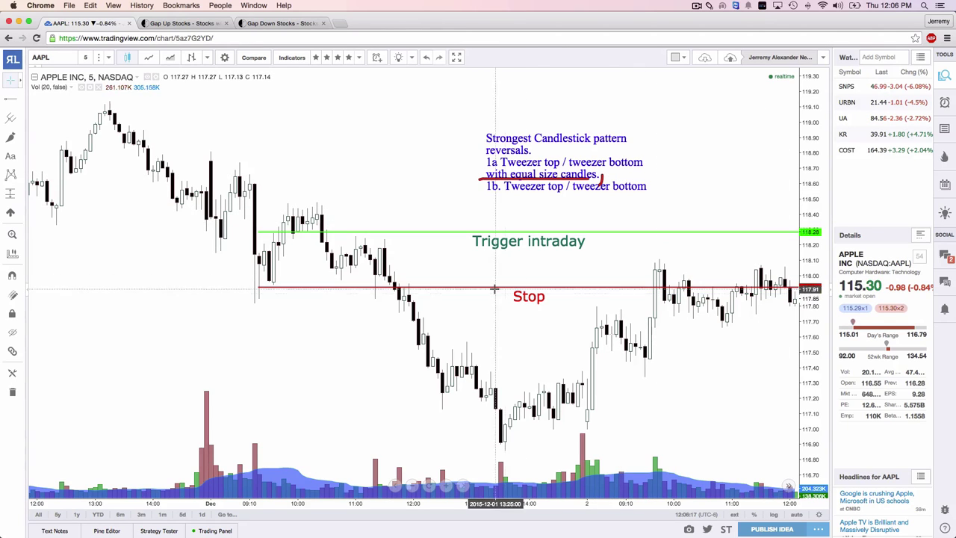
drag(325, 380, 275, 293)
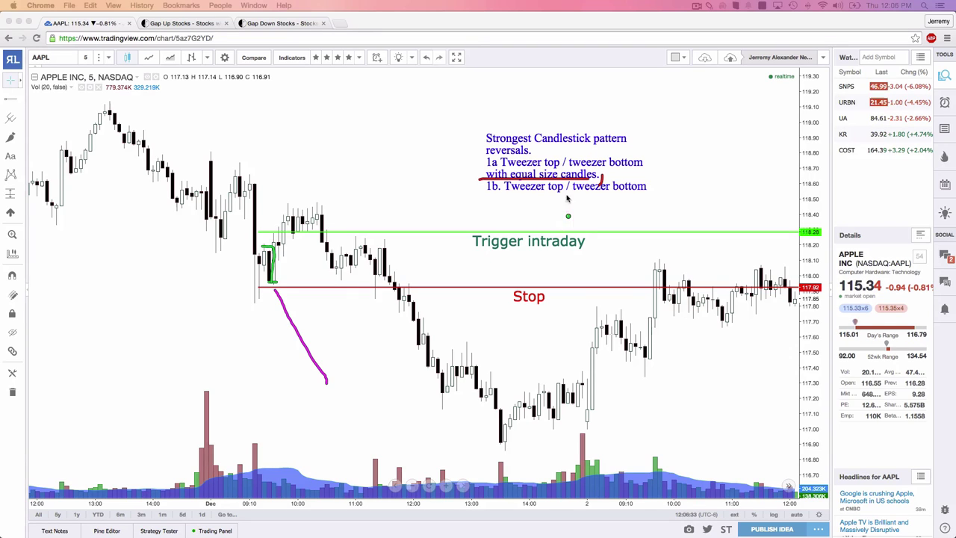
mouse_move(586, 253)
mouse_down()
mouse_move(550, 191)
mouse_move(565, 197)
mouse_up()
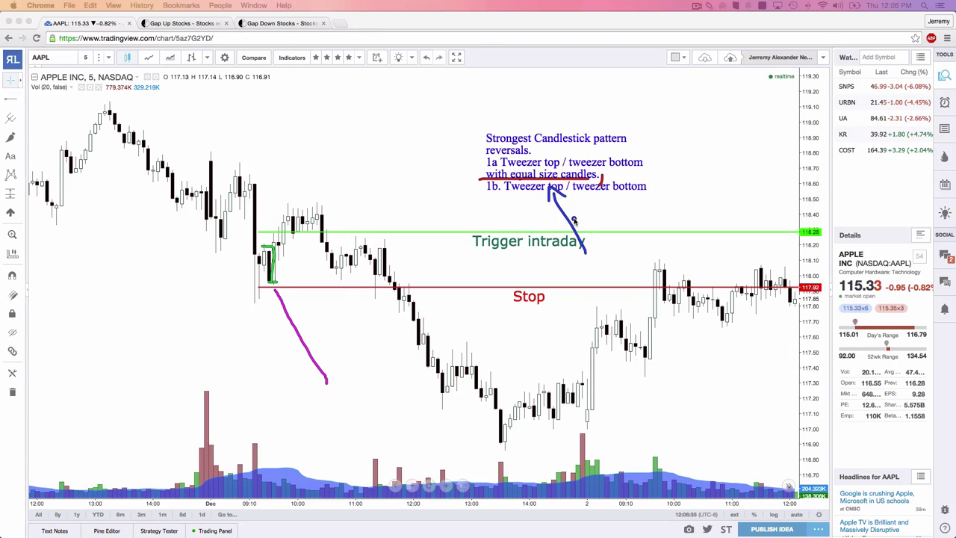
key(Escape)
- Move the text note higher and add the lines "2a. OBC/ OWS" and "2b." to its text
drag(590, 163, 604, 145)
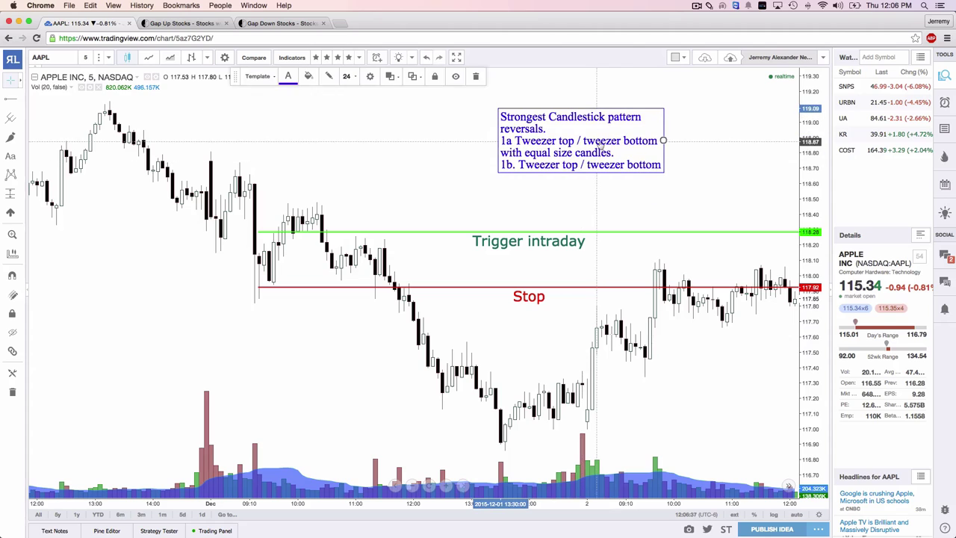
double_click(608, 143)
click(614, 236)
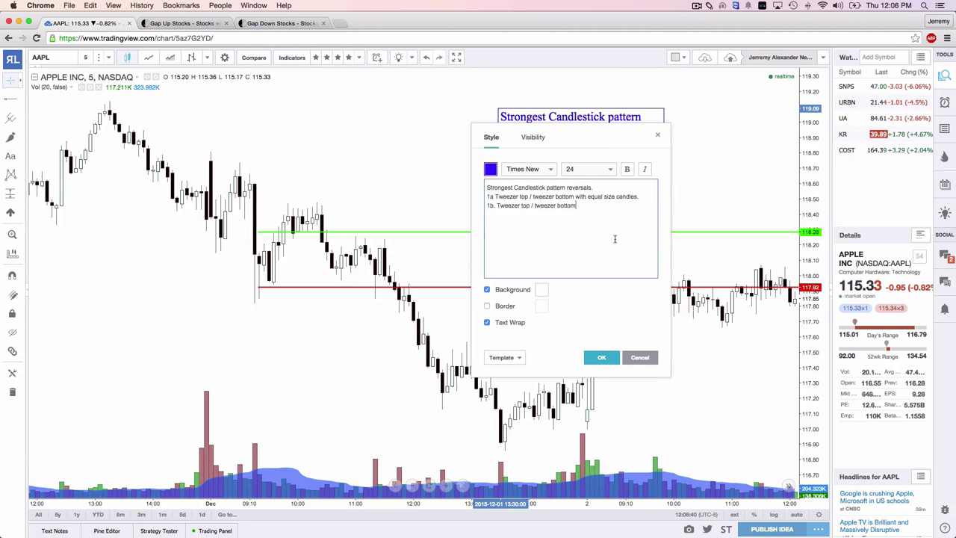
key(Return)
text(2.a)
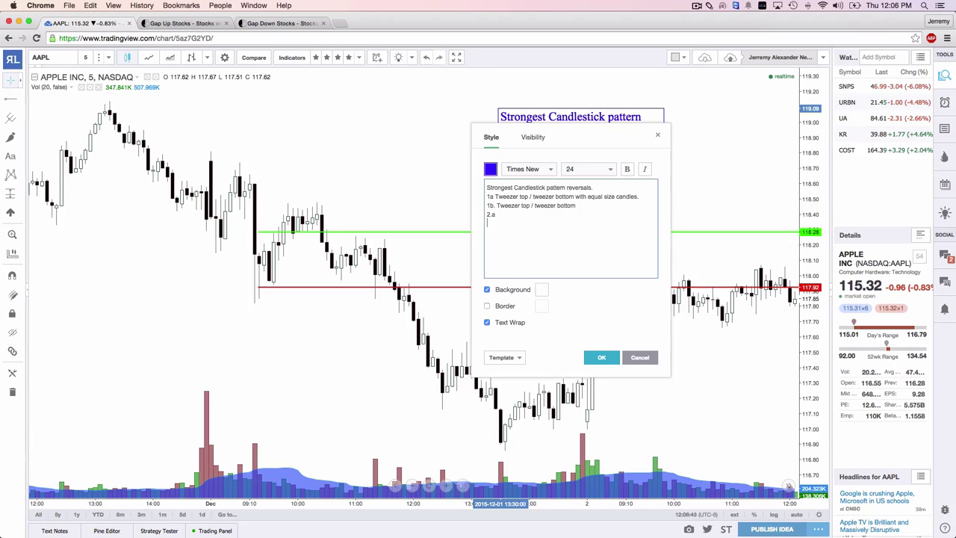
key(BackSpace)
key(BackSpace)
key(BackSpace)
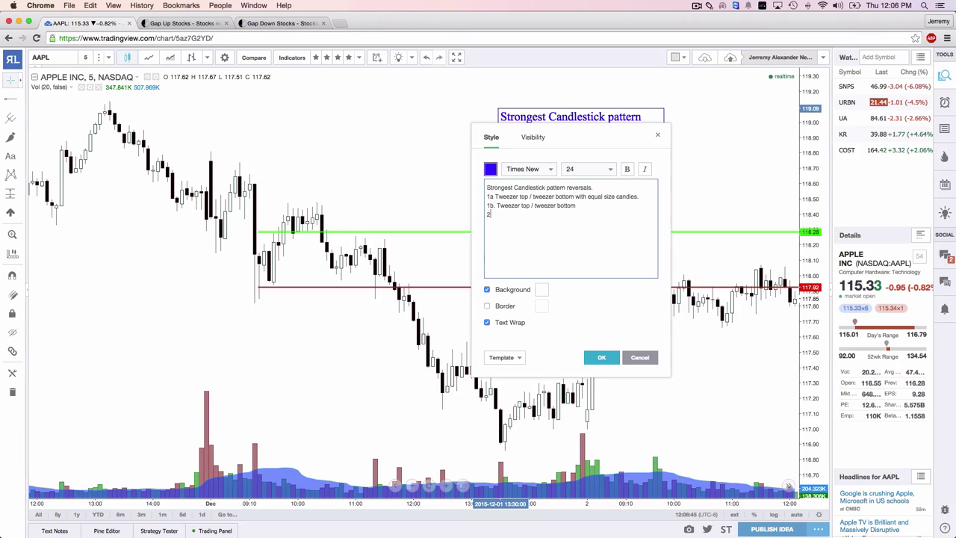
text(a. OBC/ OWS)
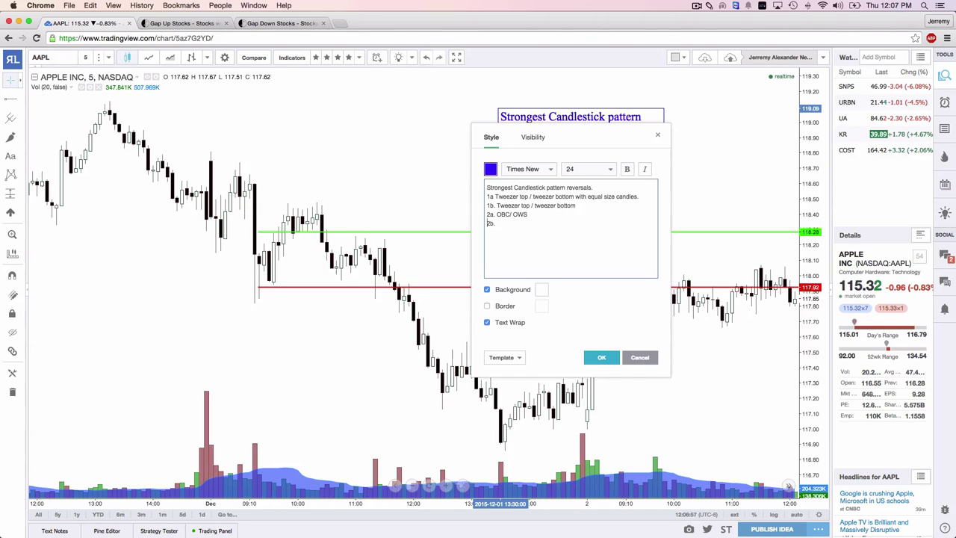
- Extend the note's 2a line with "- breaks high or low of previous candle" and apply the text
click(528, 214)
text(- breaks h)
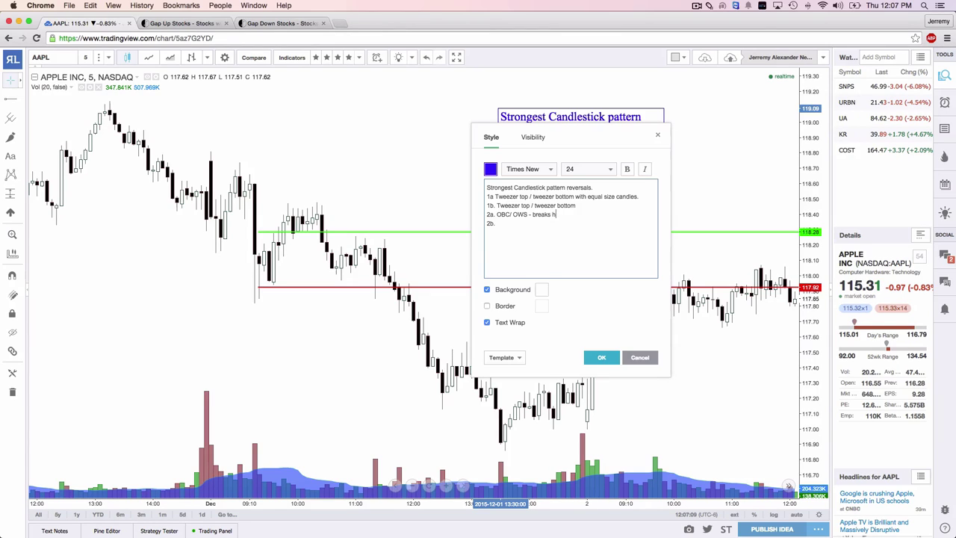
text(igh or low of previous candle)
click(601, 357)
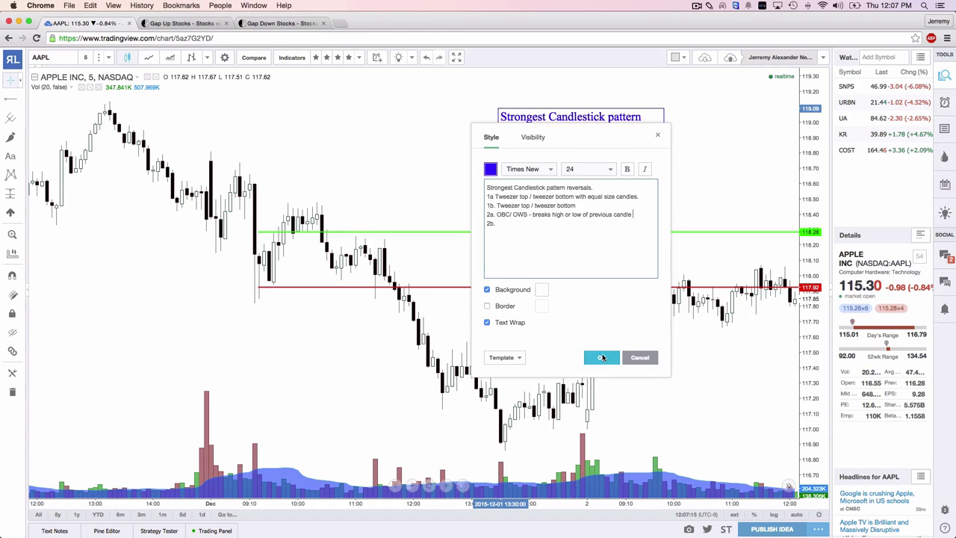
- Move the Trigger ray to 118.20 and the Stop ray to 118.50 around the December 1 top near 10:25, clearing the green freehand arrows
mouse_move(398, 109)
mouse_down()
mouse_move(476, 136)
mouse_move(477, 147)
mouse_up()
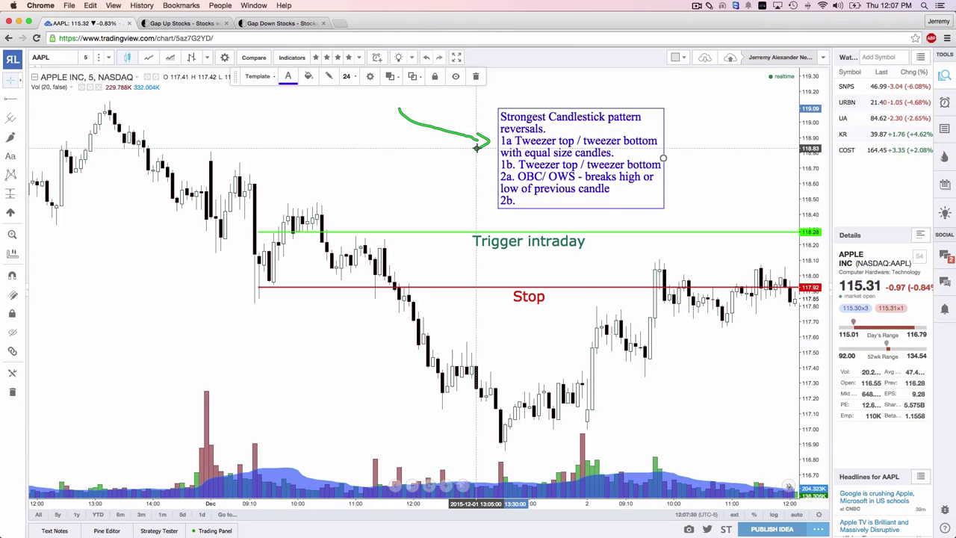
key(super+z)
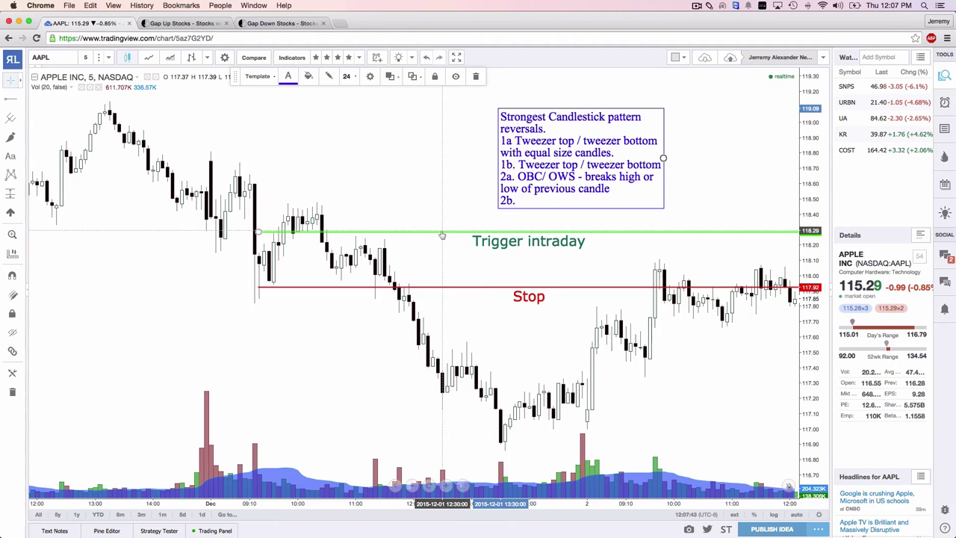
drag(430, 232, 473, 249)
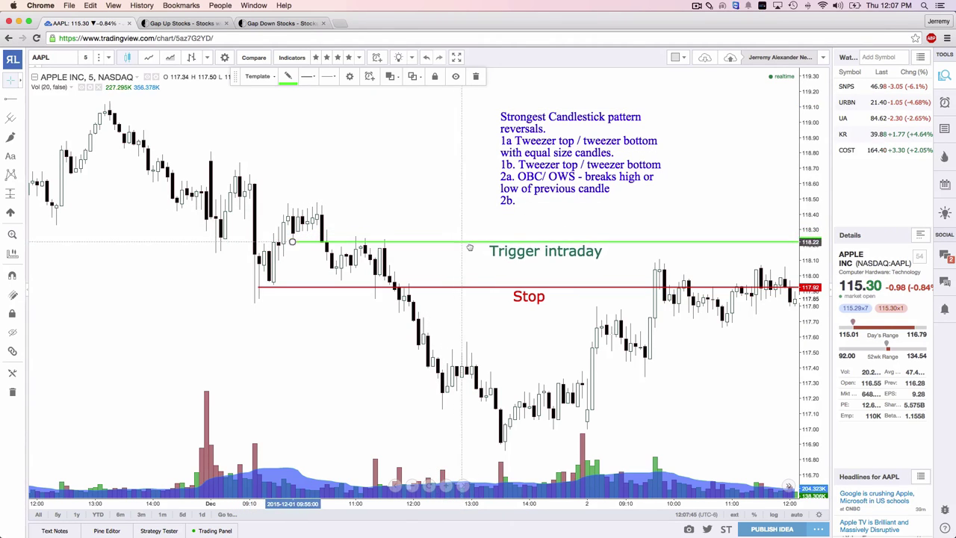
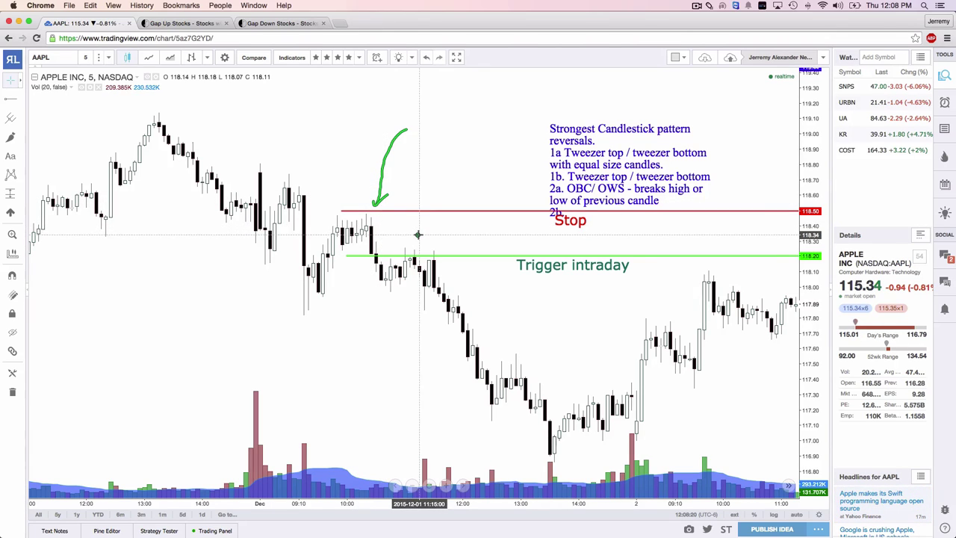
key(super+z)
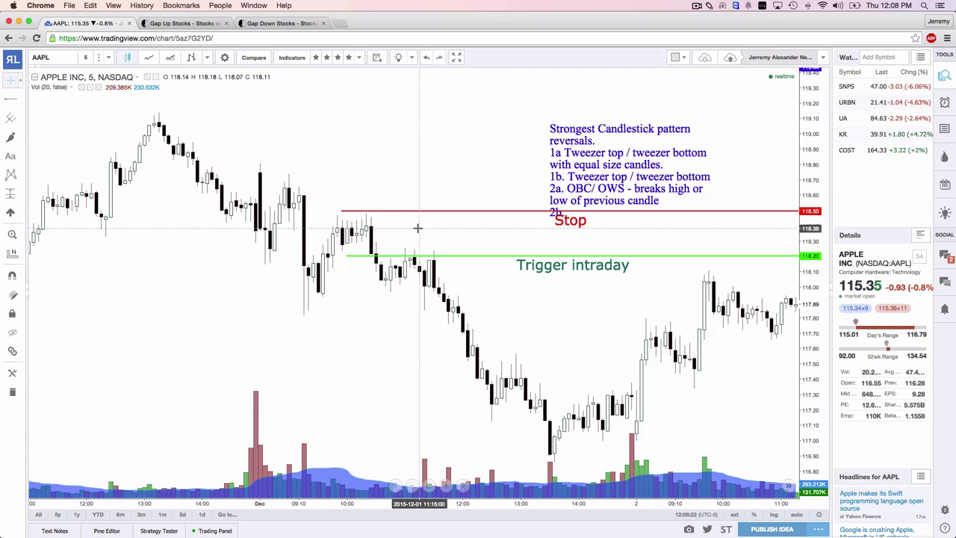
- Raise the text note clear of the Stop line, underline "OBC" in red, and draw a purple arrow to the top near 10:25
mouse_move(590, 185)
mouse_down()
mouse_move(595, 164)
mouse_move(580, 171)
mouse_move(597, 170)
mouse_up()
click(516, 160)
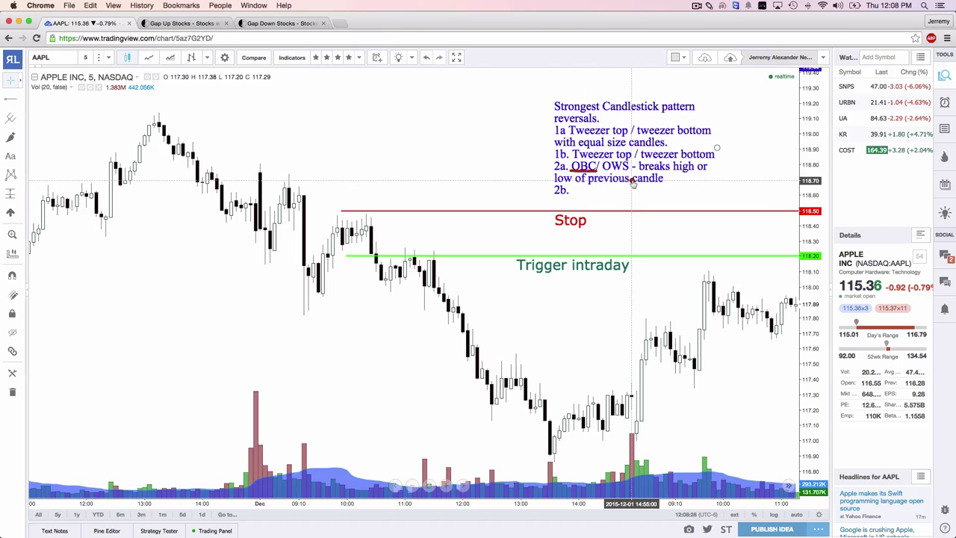
mouse_move(374, 129)
mouse_down()
mouse_move(366, 211)
mouse_move(383, 190)
mouse_up()
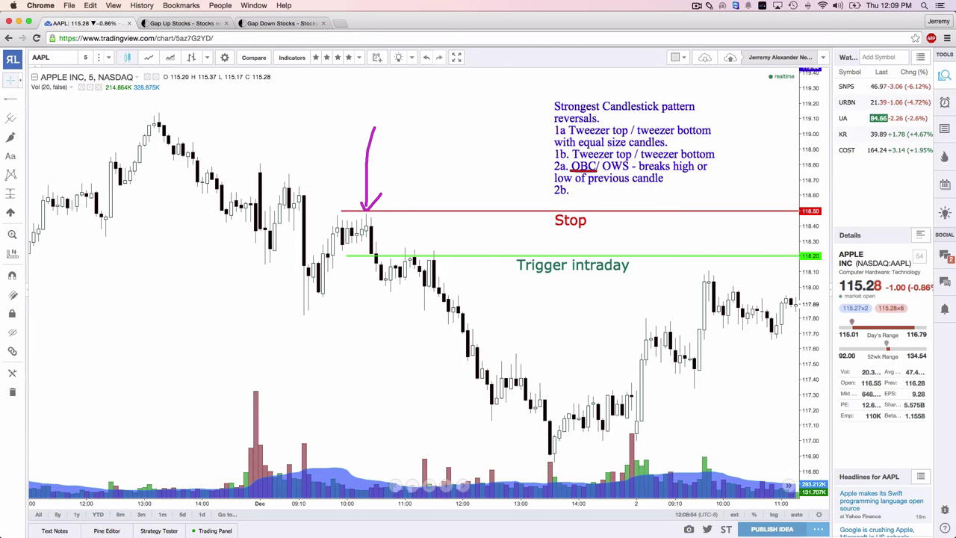
- View the CPGX 5-minute chart snapshot with its short position, and return to the Apple chart
click(561, 194)
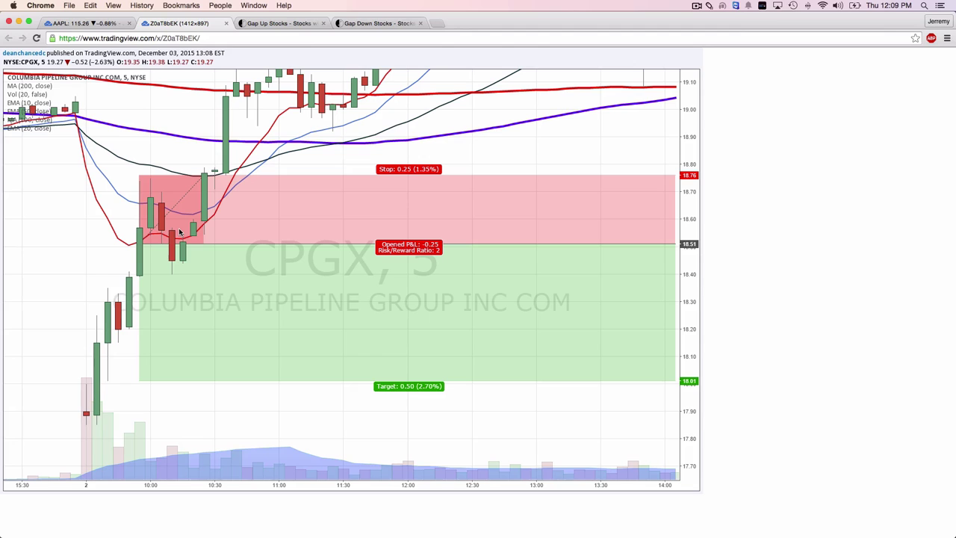
click(91, 23)
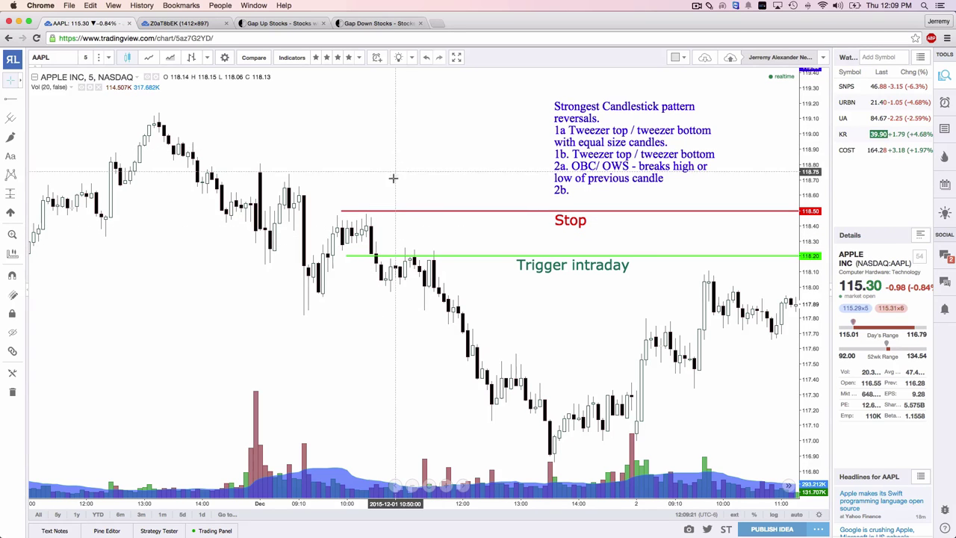
- Outline the December 1 consolidation below the Stop line in green, trace the price swing through it in red, and clear the marks
drag(326, 257, 376, 221)
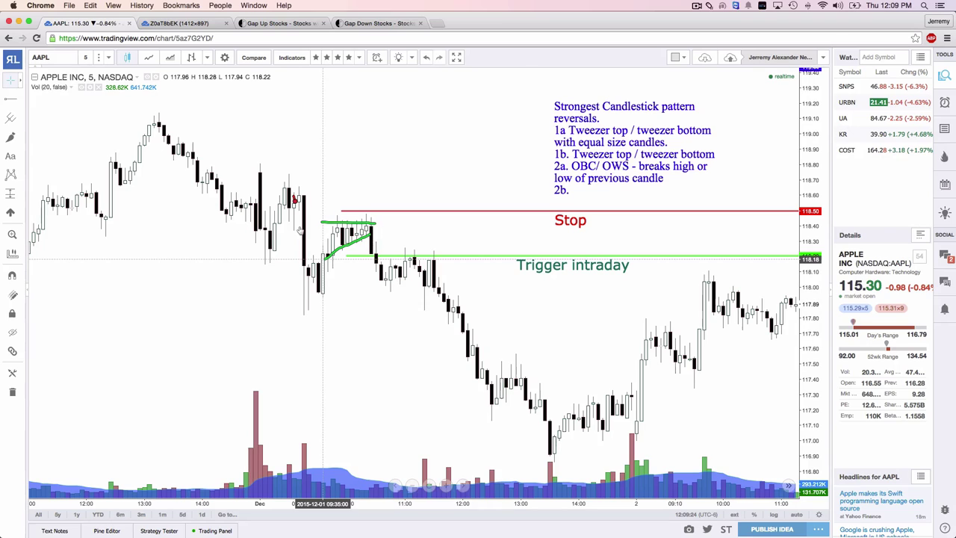
drag(293, 195, 357, 232)
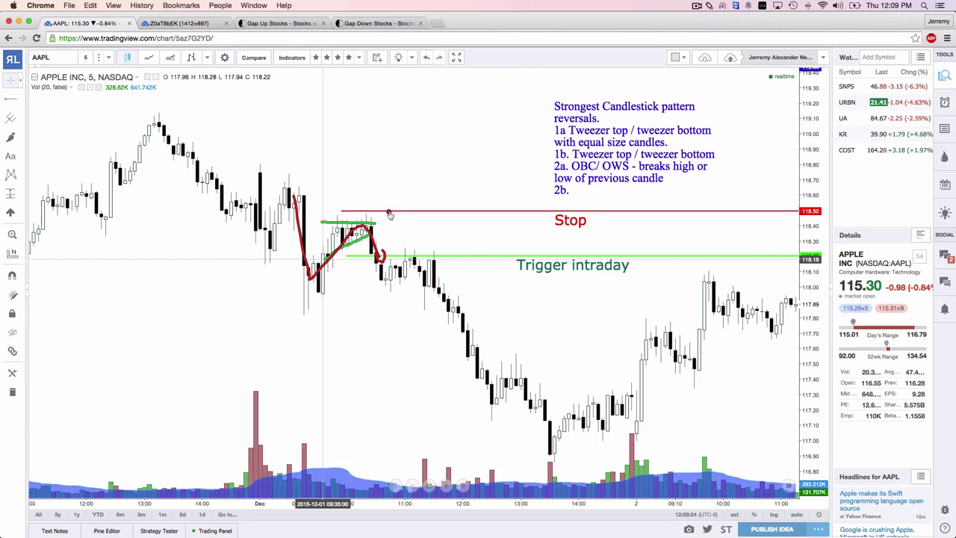
key(Escape)
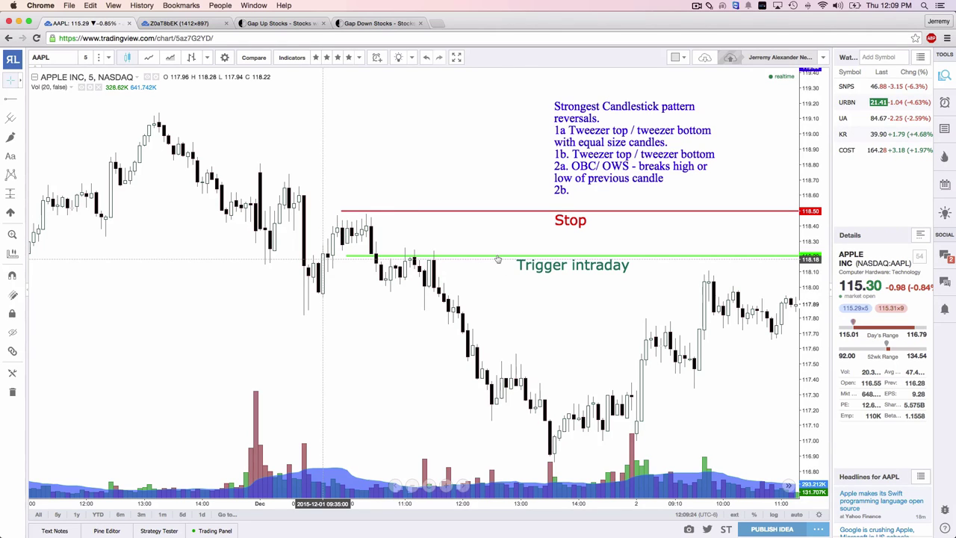
- Delete the Stop and Trigger intraday rays from the Apple chart
key(Delete)
double_click(497, 260)
key(Escape)
key(Delete)
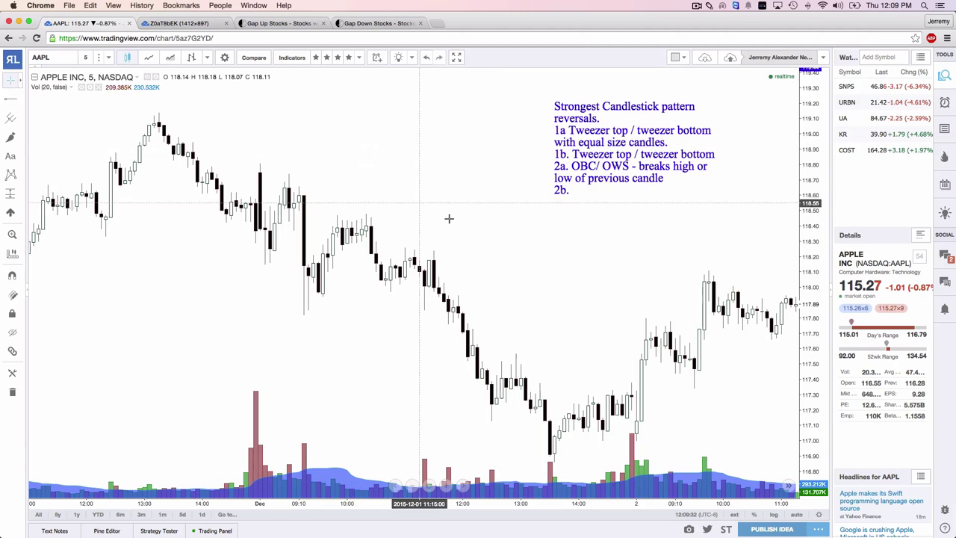
- Switch to the CPGX snapshot, mark the candles at the short position's start with freehand arrows, clear them, and draw a purple pointer to the entry area
click(175, 23)
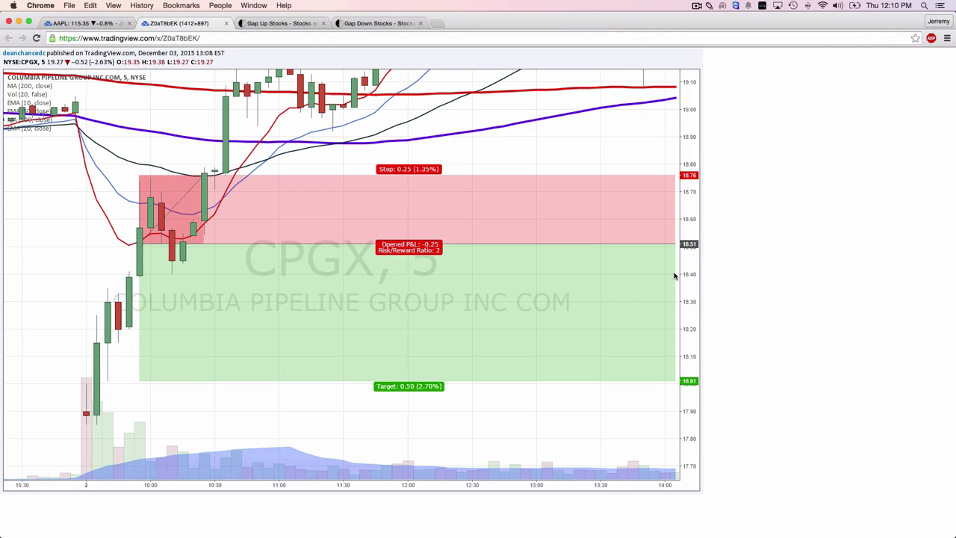
mouse_move(41, 157)
mouse_down()
mouse_move(131, 246)
mouse_move(135, 233)
mouse_up()
mouse_move(187, 82)
mouse_down()
mouse_move(153, 182)
mouse_move(167, 176)
mouse_up()
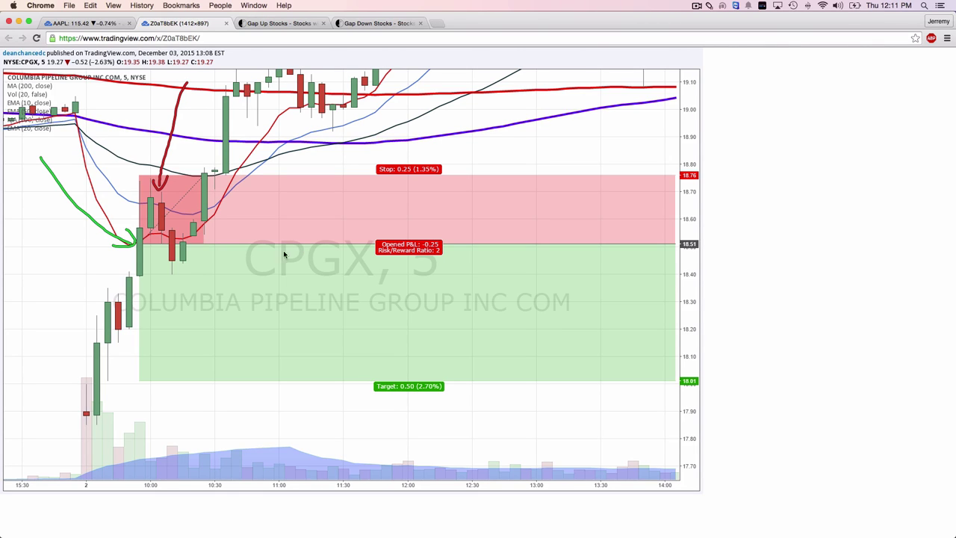
mouse_move(133, 275)
mouse_down()
mouse_move(140, 257)
mouse_move(174, 261)
mouse_move(282, 85)
mouse_move(305, 140)
mouse_up()
key(Escape)
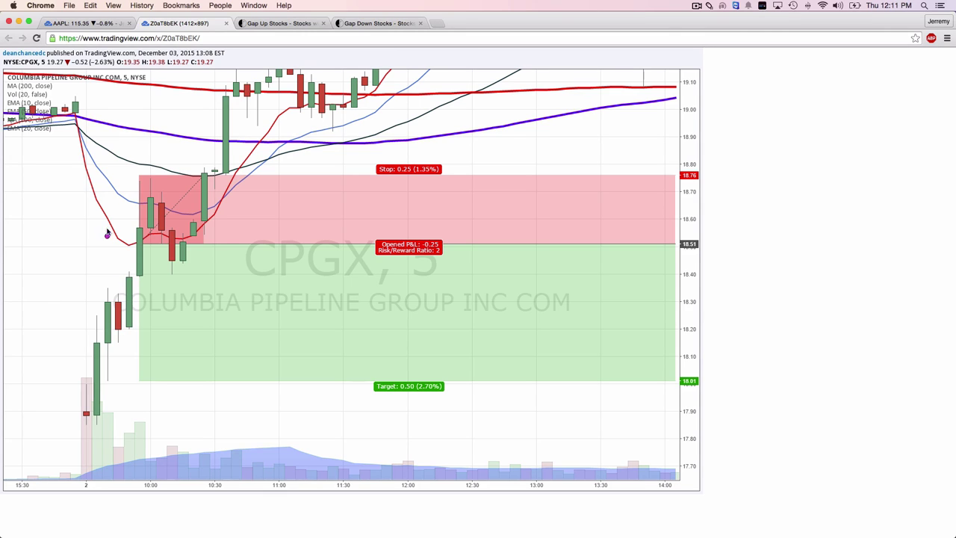
mouse_move(102, 152)
mouse_down()
mouse_move(84, 221)
mouse_move(124, 241)
mouse_up()
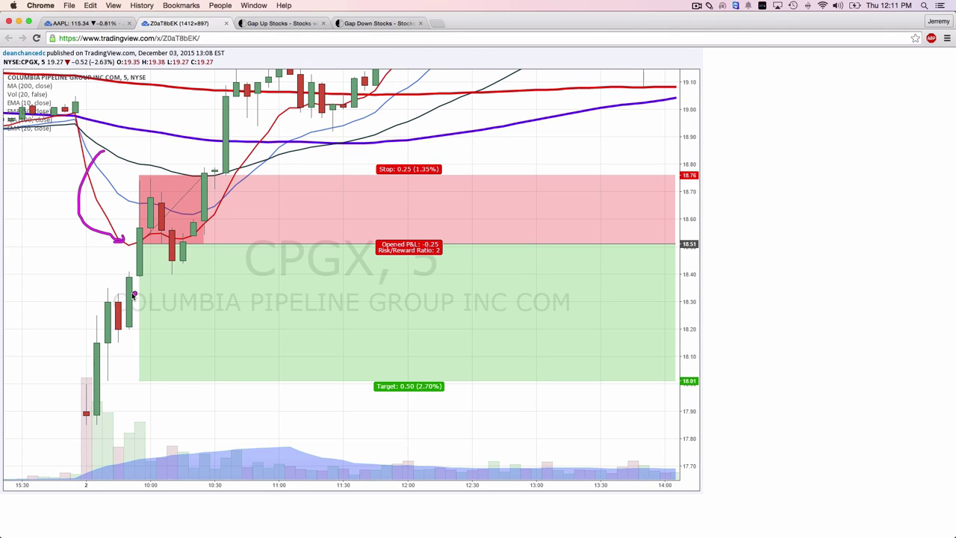
- Clear the earlier marks, trace the opening rally on the CPGX chart in purple, and point purple arrows at its two pullbacks
mouse_move(87, 420)
mouse_down()
mouse_move(106, 303)
mouse_move(123, 300)
mouse_move(96, 281)
mouse_move(181, 280)
mouse_up()
key(Escape)
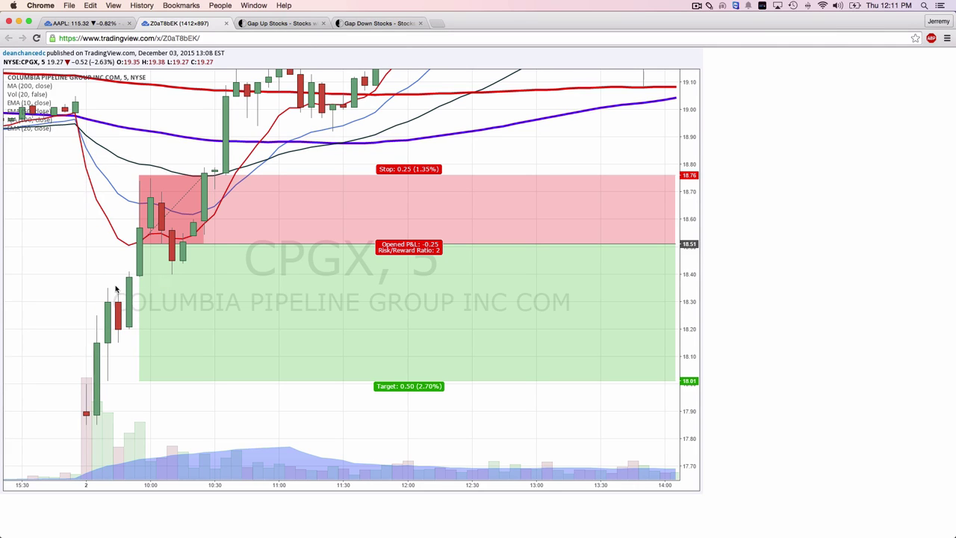
drag(82, 230, 112, 286)
mouse_move(86, 416)
mouse_down()
mouse_move(129, 296)
mouse_move(147, 200)
mouse_move(159, 235)
mouse_up()
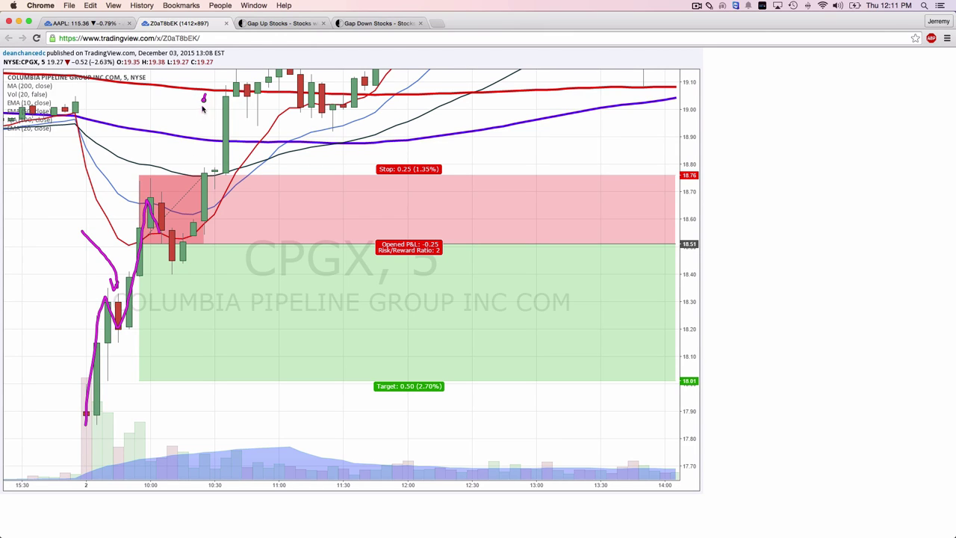
mouse_move(205, 95)
mouse_down()
mouse_move(165, 188)
mouse_move(182, 176)
mouse_up()
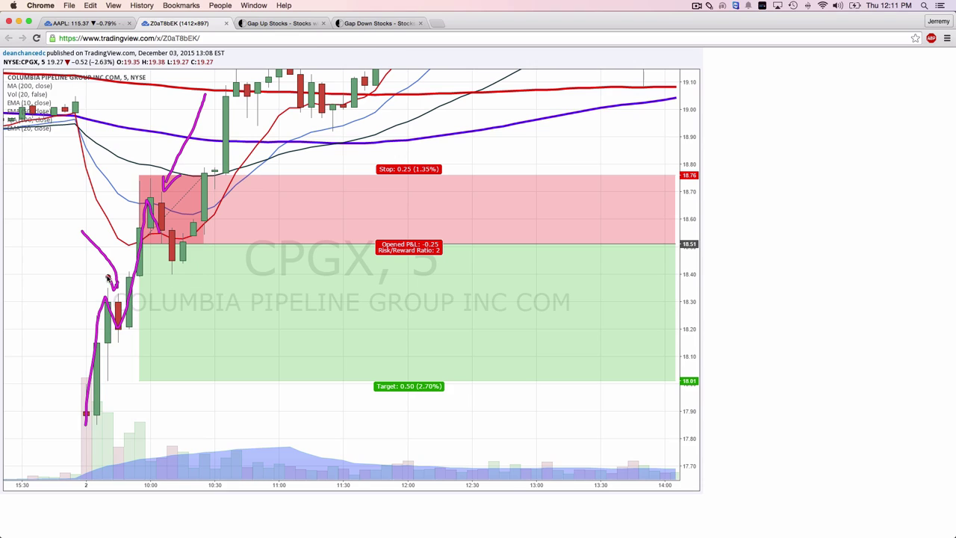
- Draw a red support line near 18.40, a blue breakdown path and a falling blue trendline on the CPGX chart, then clear the marks
drag(109, 277, 186, 277)
mouse_move(130, 285)
mouse_down()
mouse_move(149, 202)
mouse_move(171, 268)
mouse_move(226, 259)
mouse_move(237, 327)
mouse_move(261, 305)
mouse_up()
drag(141, 183, 253, 271)
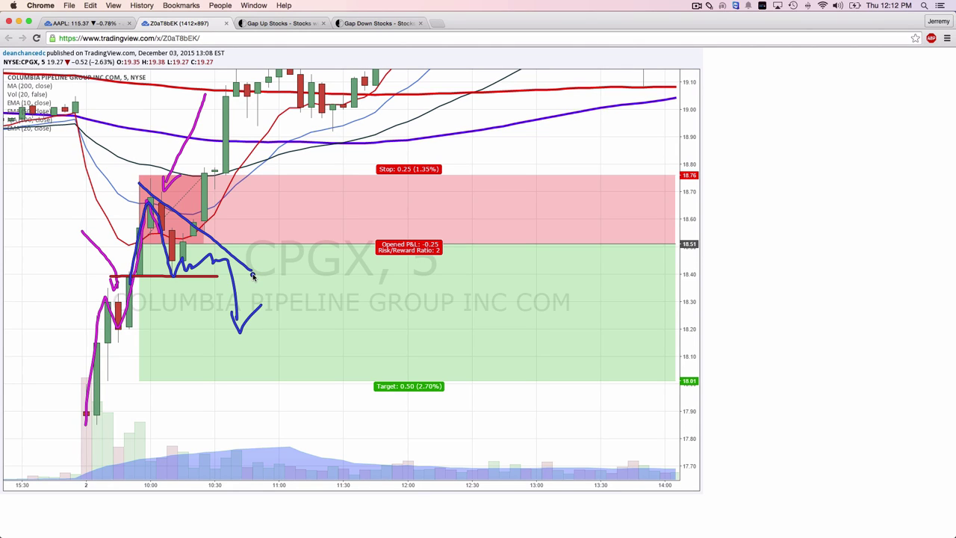
key(Escape)
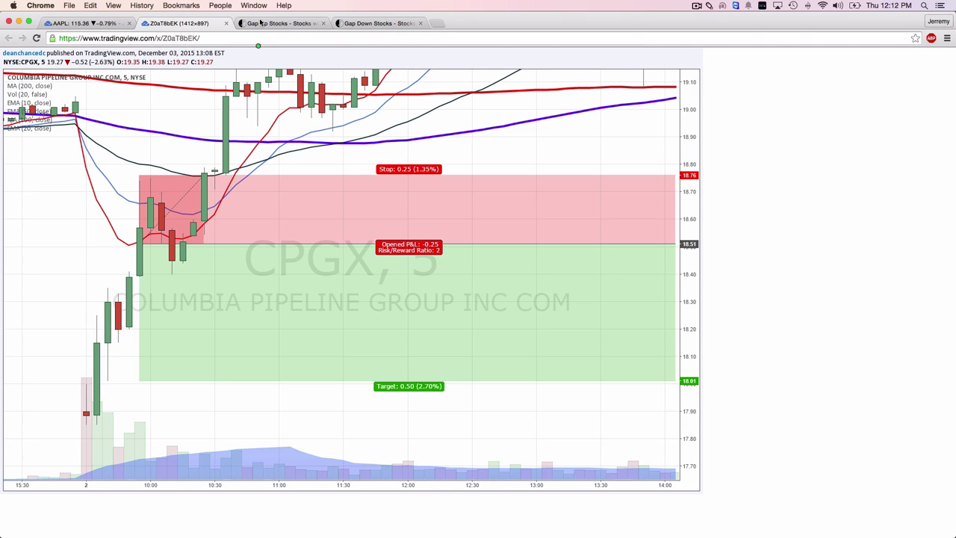
- Mark the candles around 10:45 with a green upward arrow and two blue arrows, bracket the 18.90 to 19.15 price range, and clear the marks
mouse_move(293, 409)
mouse_down()
mouse_move(250, 271)
mouse_move(247, 120)
mouse_move(235, 129)
mouse_move(258, 142)
mouse_up()
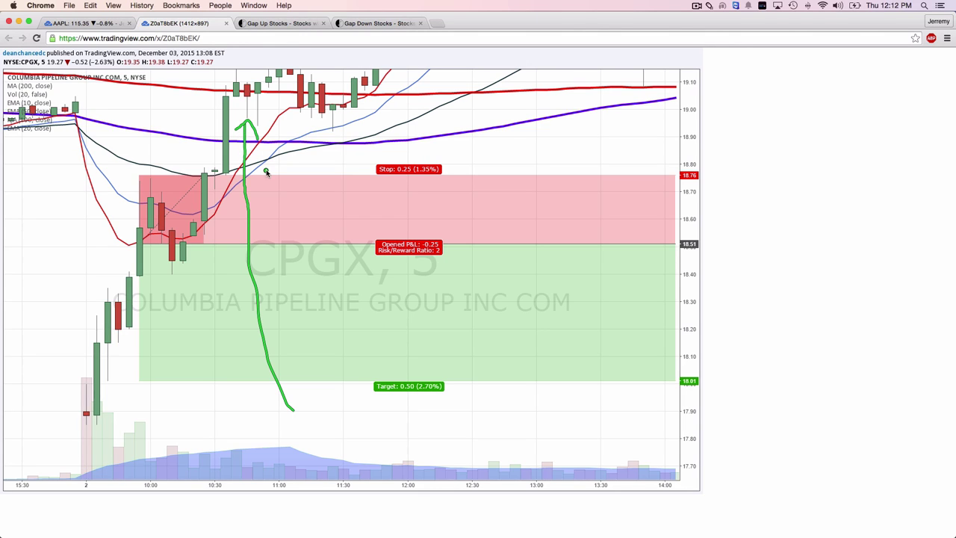
mouse_move(280, 21)
mouse_down()
mouse_move(248, 75)
mouse_move(251, 66)
mouse_up()
mouse_move(219, 30)
mouse_down()
mouse_move(228, 77)
mouse_move(236, 61)
mouse_up()
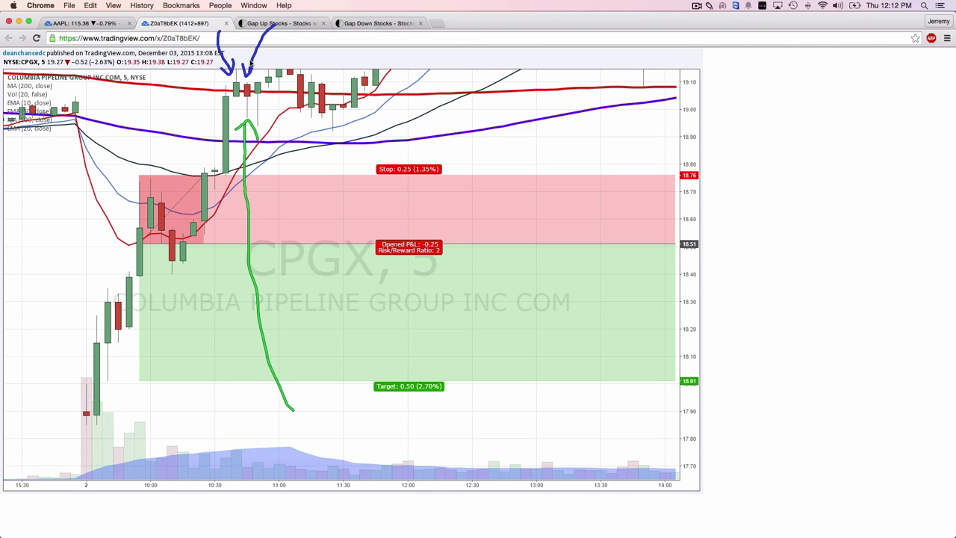
drag(675, 68, 693, 130)
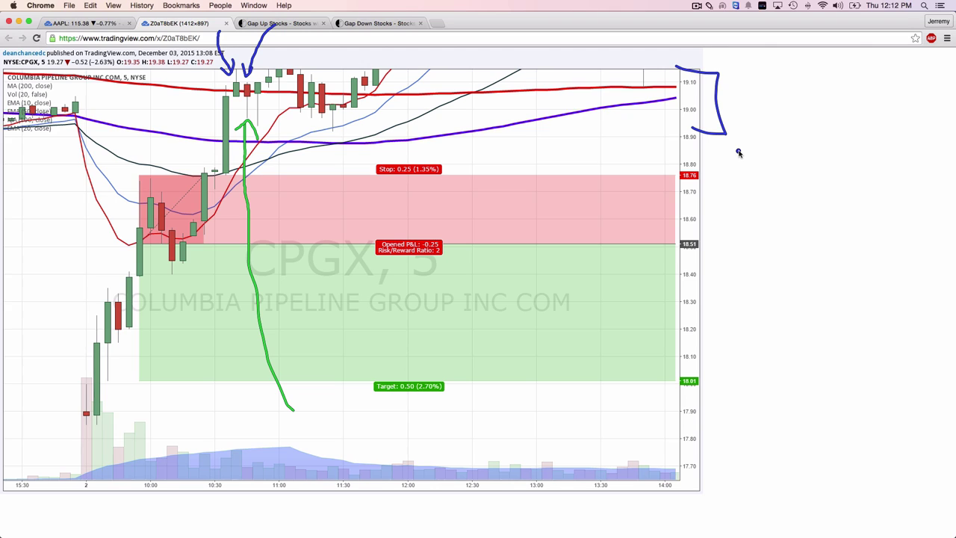
key(Escape)
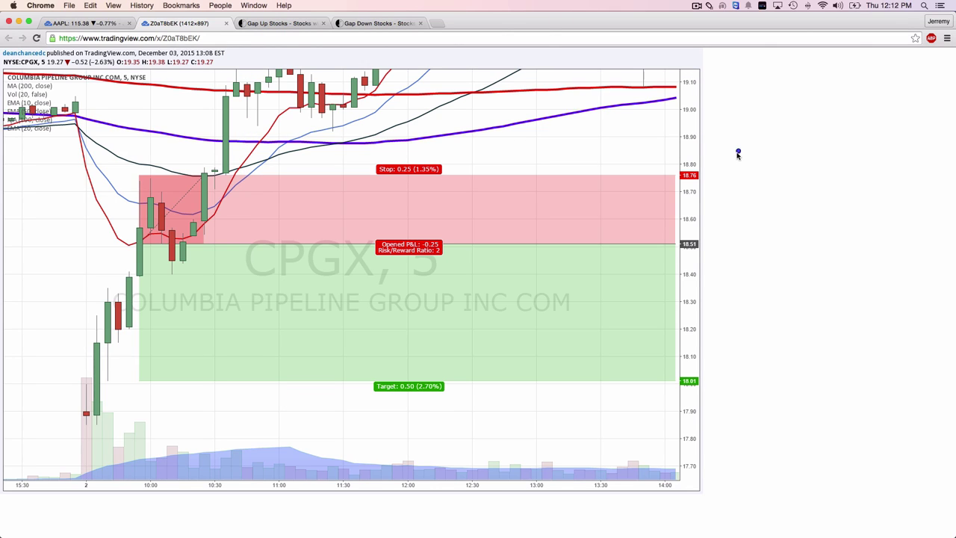
- Point blue arrows at the purple moving average and the 10:45 candle, trace the rally and circle the reversal in purple, then clear the marks
drag(758, 155, 242, 128)
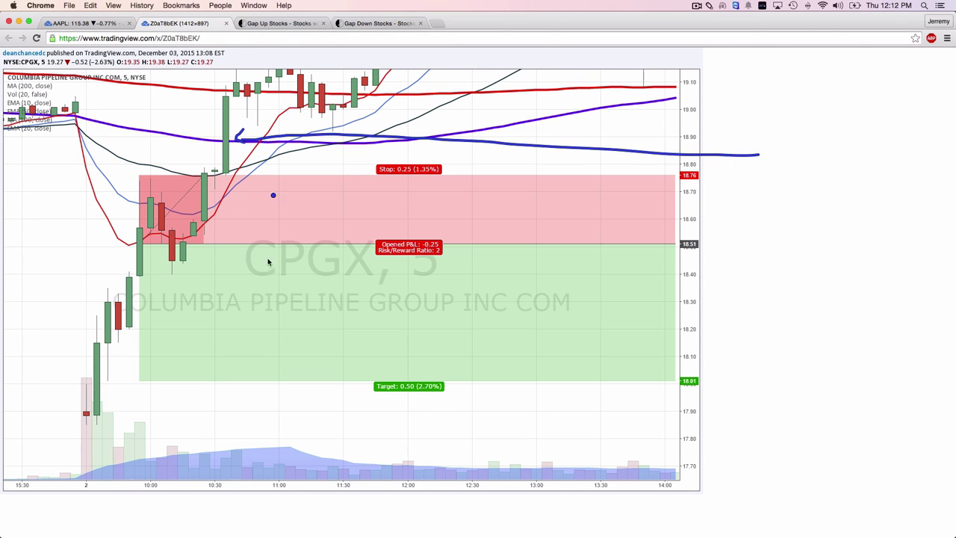
mouse_move(271, 29)
mouse_down()
mouse_move(243, 81)
mouse_move(254, 77)
mouse_up()
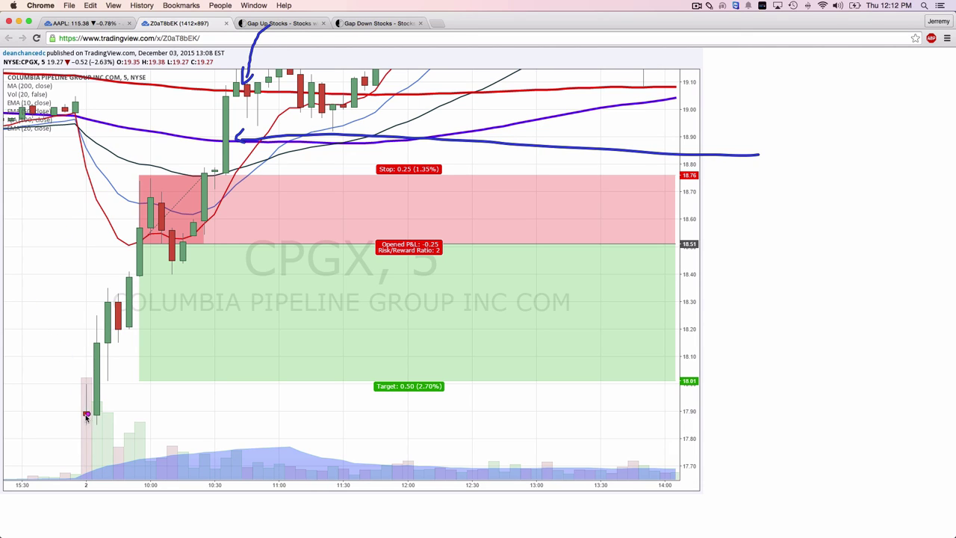
mouse_move(84, 416)
mouse_down()
mouse_move(155, 205)
mouse_move(179, 228)
mouse_move(219, 147)
mouse_move(224, 170)
mouse_up()
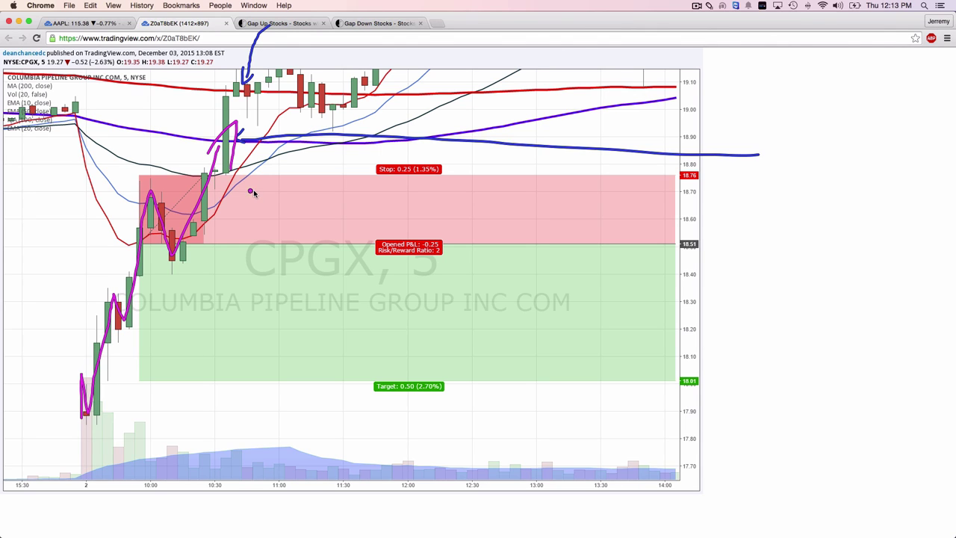
mouse_move(217, 57)
mouse_down()
mouse_move(326, 169)
mouse_move(286, 92)
mouse_move(243, 89)
mouse_up()
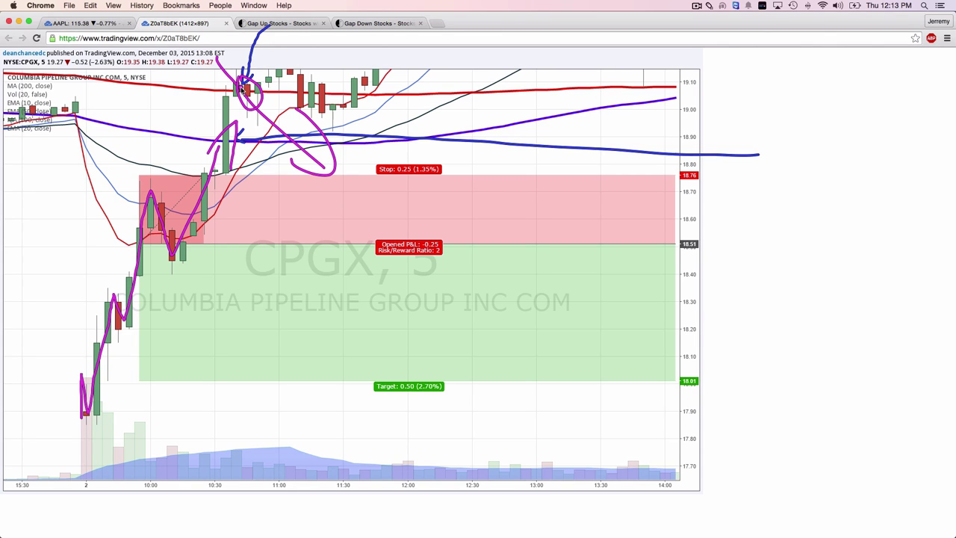
key(Escape)
- Sketch the 10:00 reversal with a red pointer, a blue base line near 18.40, a breakdown path and a purple entry arrow, then clear them
mouse_move(302, 119)
mouse_down()
mouse_move(142, 183)
mouse_move(153, 206)
mouse_up()
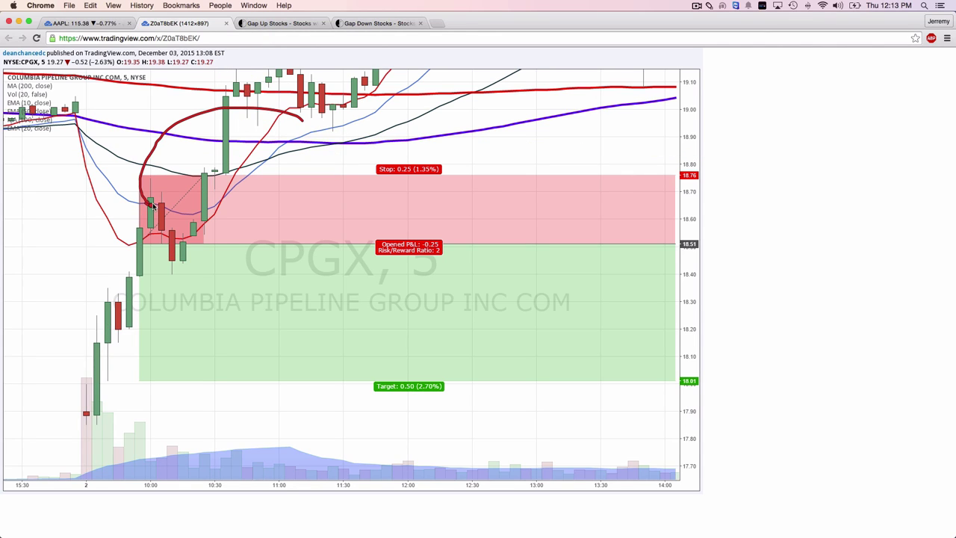
drag(118, 278, 200, 276)
mouse_move(129, 276)
mouse_down()
mouse_move(161, 241)
mouse_move(229, 313)
mouse_move(240, 301)
mouse_up()
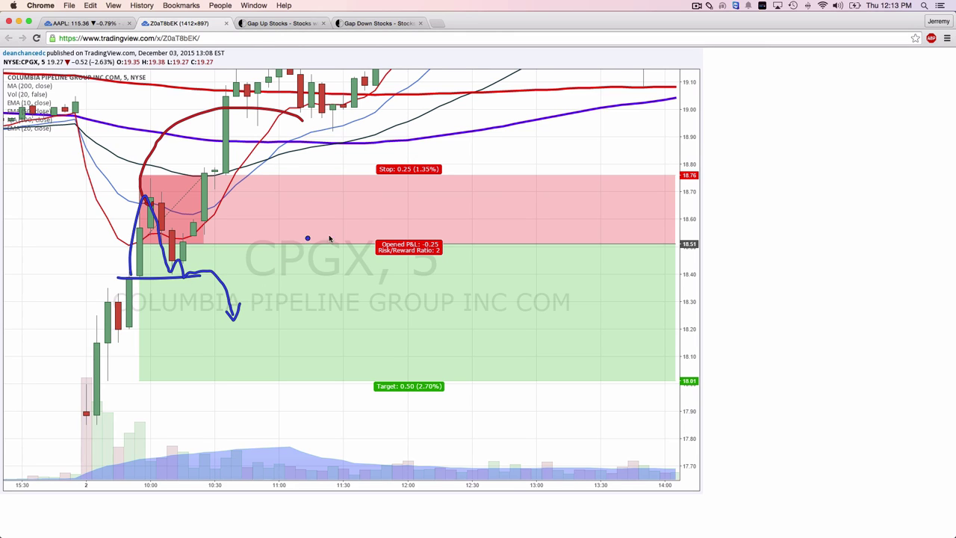
mouse_move(371, 199)
mouse_down()
mouse_move(234, 265)
mouse_move(254, 274)
mouse_up()
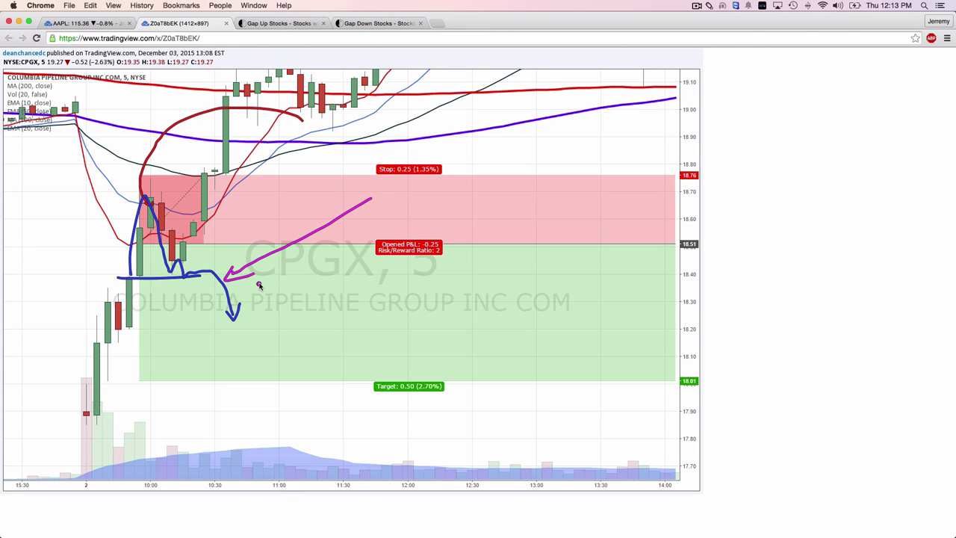
key(Escape)
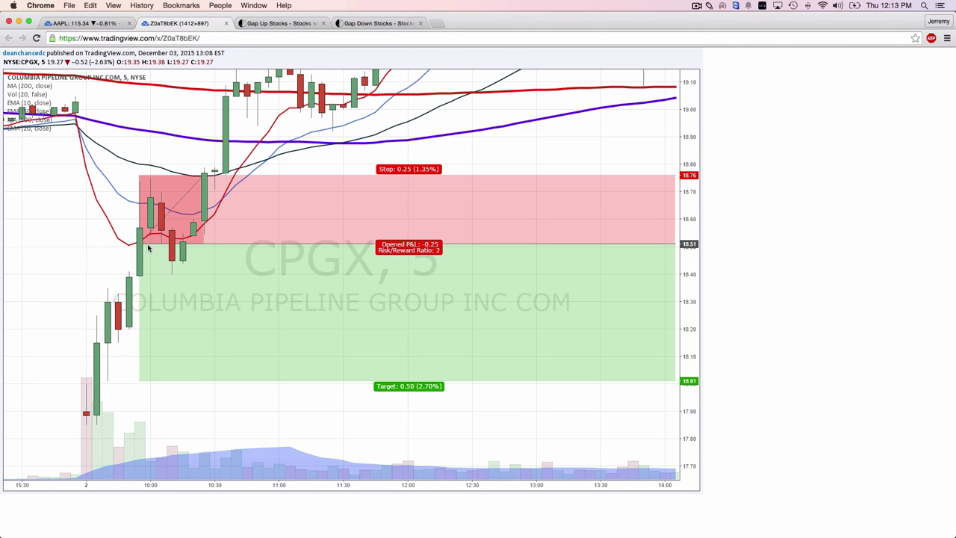
- Mark the short's entry in green and its stop in red, trace the drop and rebound with a green pointer, and clear the marks
drag(141, 246, 196, 245)
drag(128, 186, 203, 189)
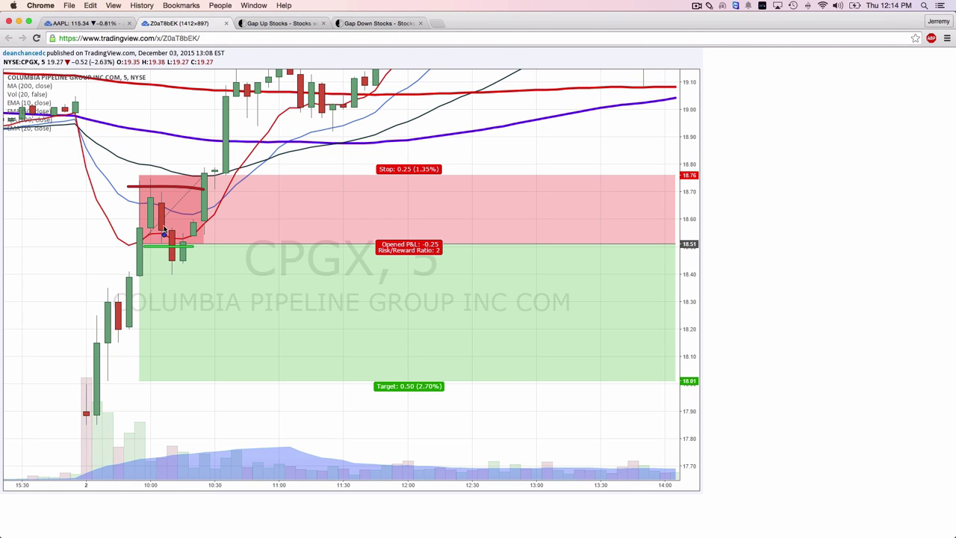
drag(164, 215, 172, 270)
mouse_move(211, 334)
mouse_down()
mouse_move(171, 281)
mouse_move(179, 282)
mouse_move(208, 210)
mouse_move(206, 265)
mouse_up()
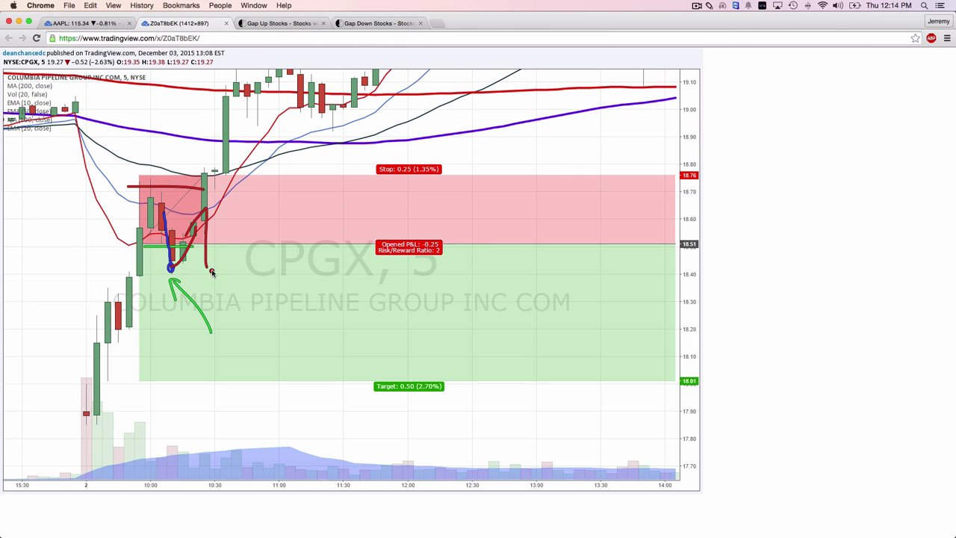
key(Escape)
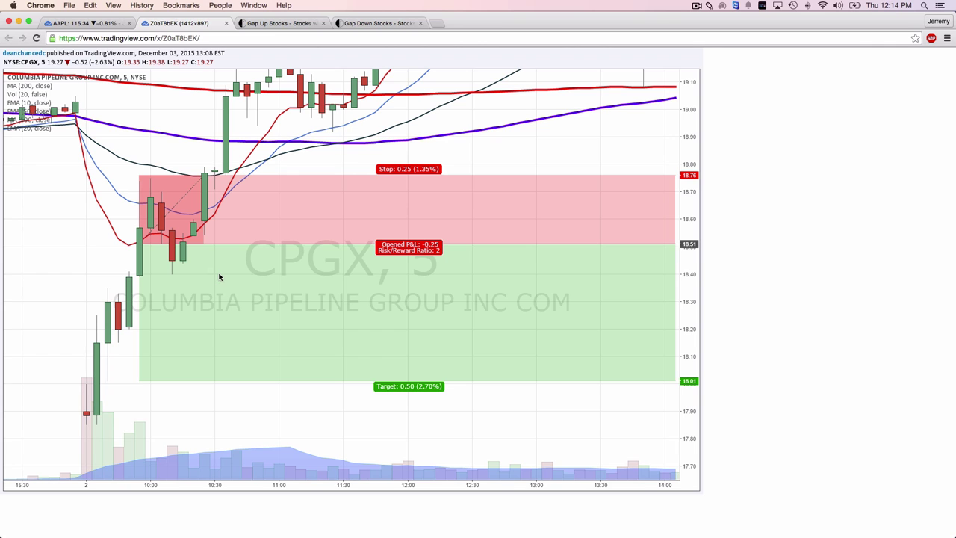
- Return to the Apple chart and move the candlestick reversal note above the December 2 afternoon decline
click(91, 24)
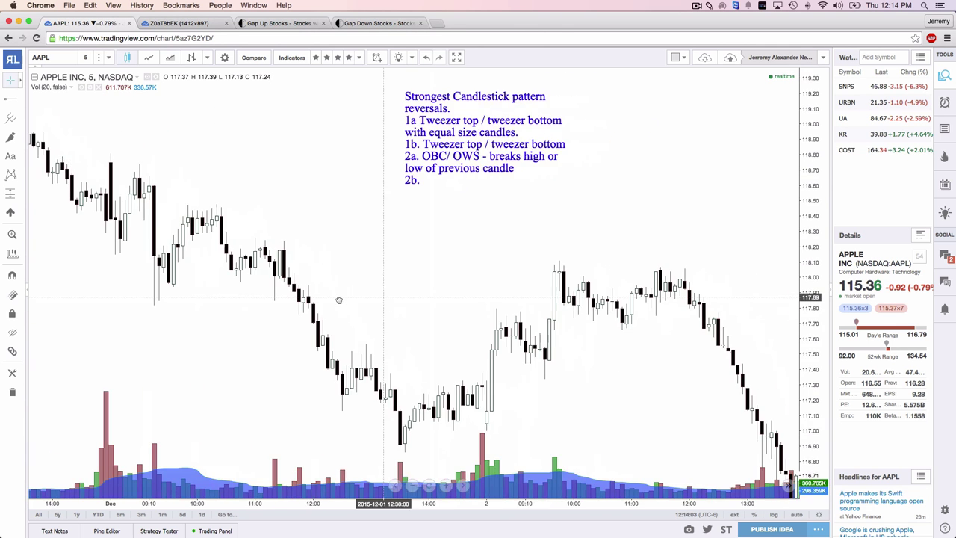
scroll(338, 299, right, 5)
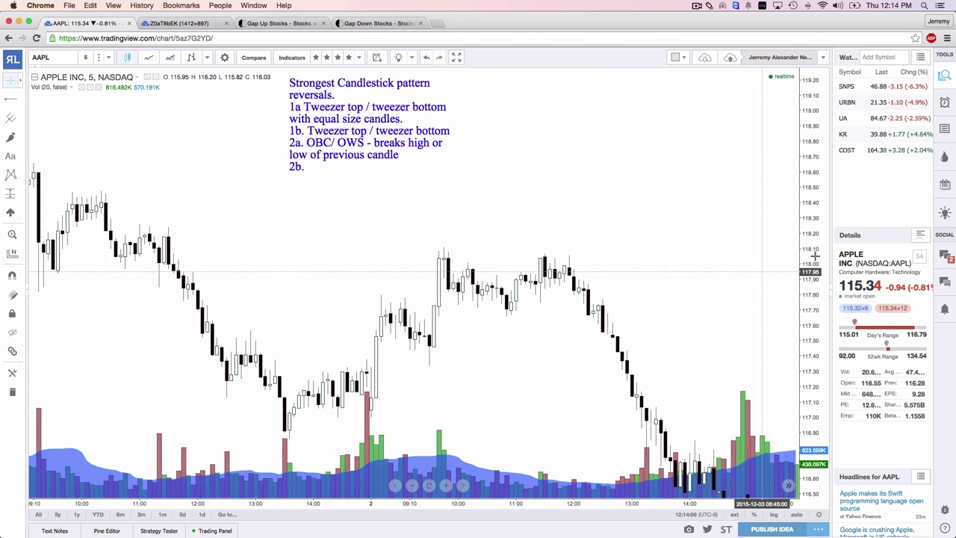
scroll(764, 341, right, 5)
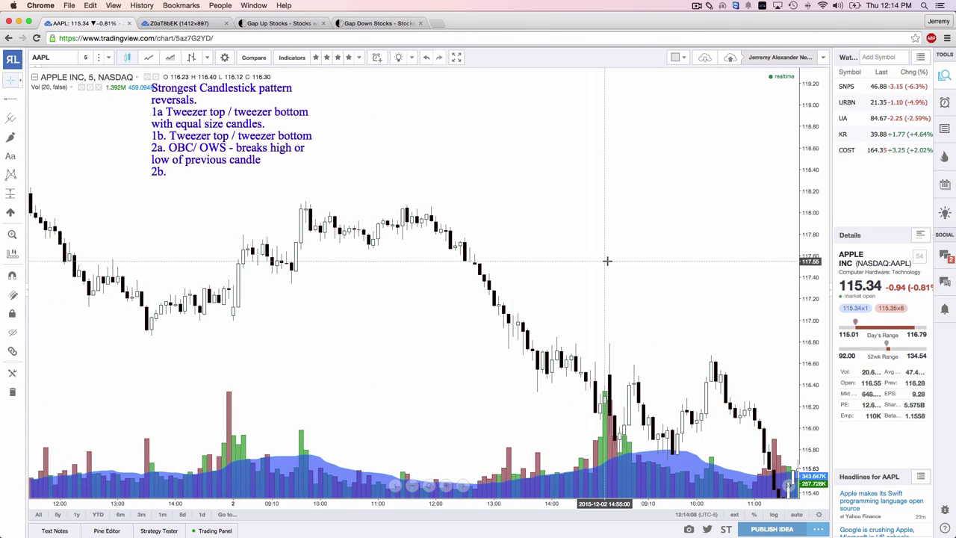
scroll(607, 260, down, 3)
mouse_move(418, 131)
mouse_down()
mouse_move(565, 171)
mouse_move(639, 206)
mouse_up()
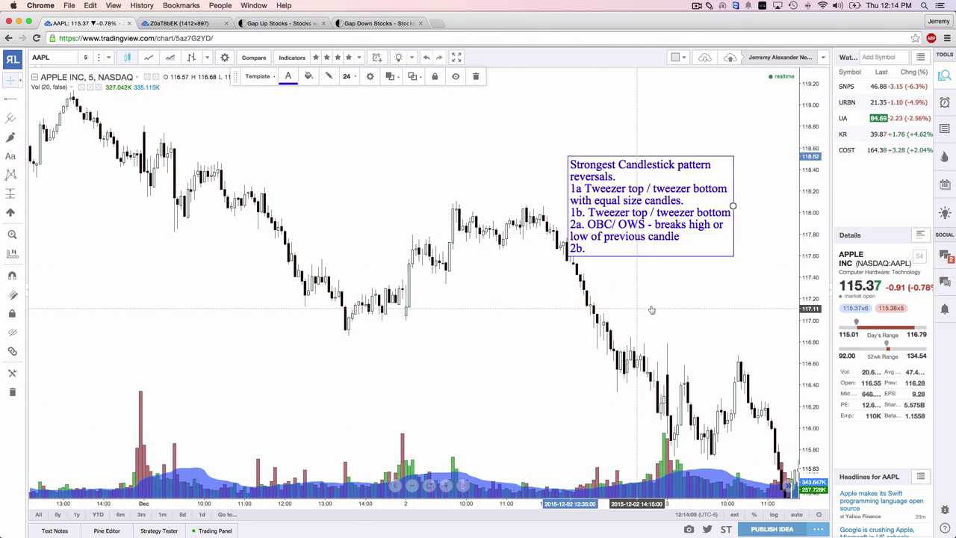
click(651, 309)
- Bring the latest December 3 candles into view and place the reversal note in the empty area above and beyond them
drag(669, 299, 421, 250)
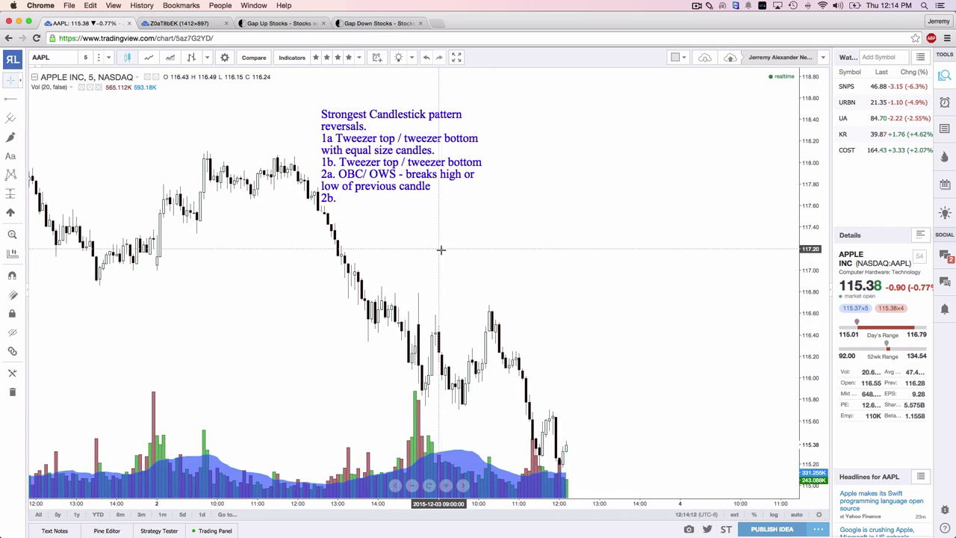
drag(744, 294, 736, 271)
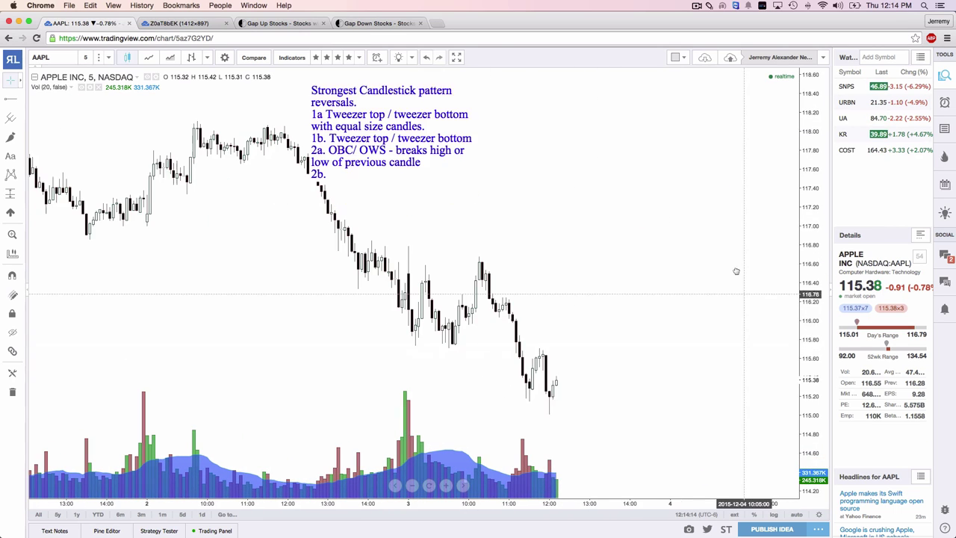
drag(388, 119, 630, 213)
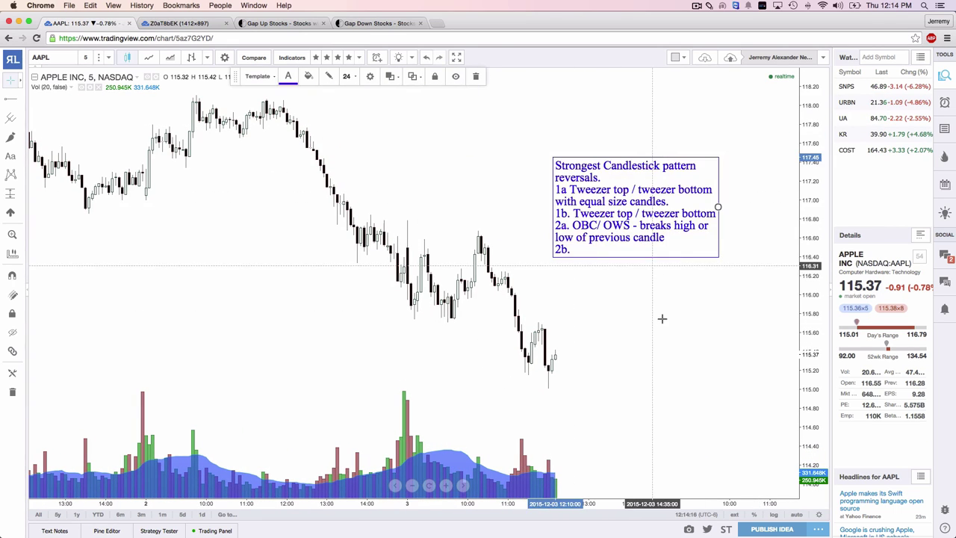
click(661, 318)
scroll(661, 321, up, 3)
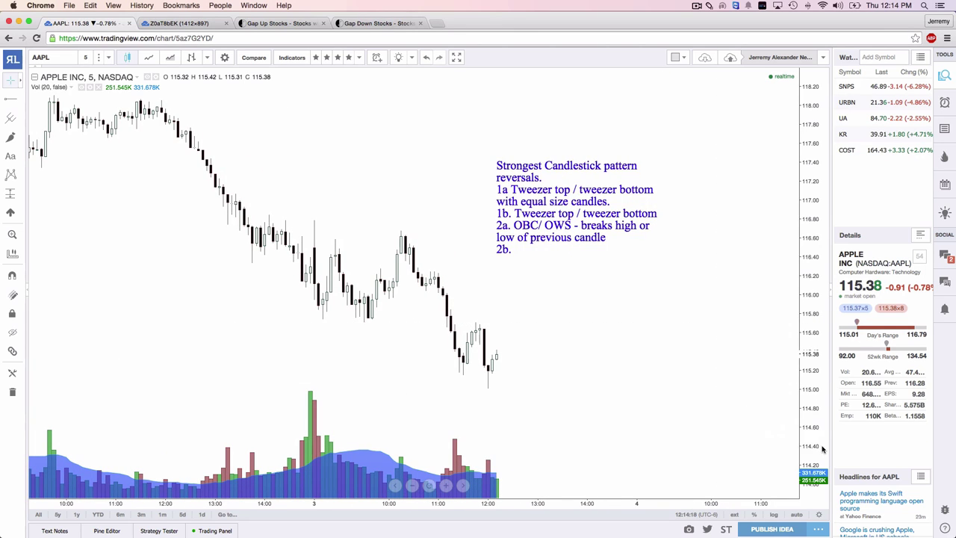
mouse_move(822, 448)
mouse_down()
mouse_move(627, 393)
mouse_move(640, 336)
mouse_up()
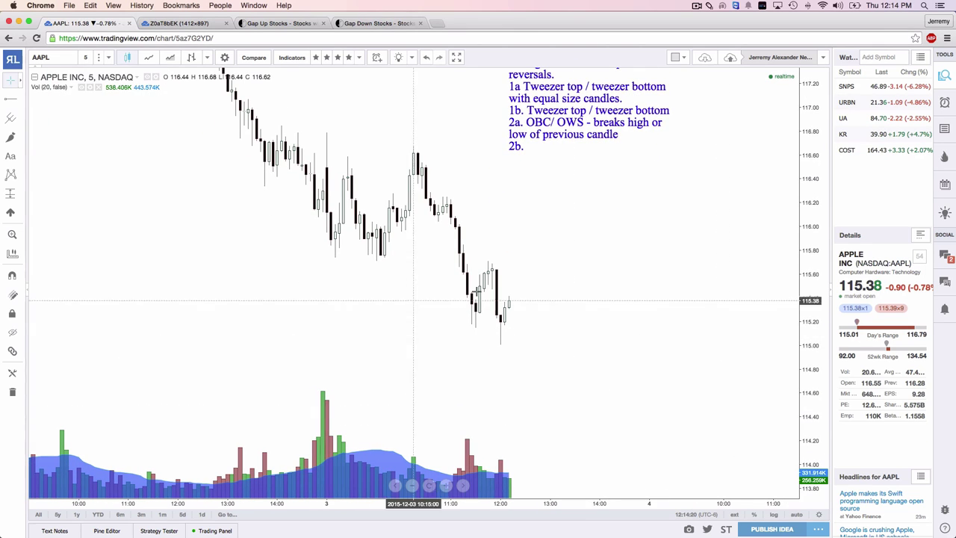
drag(572, 85, 584, 102)
click(624, 292)
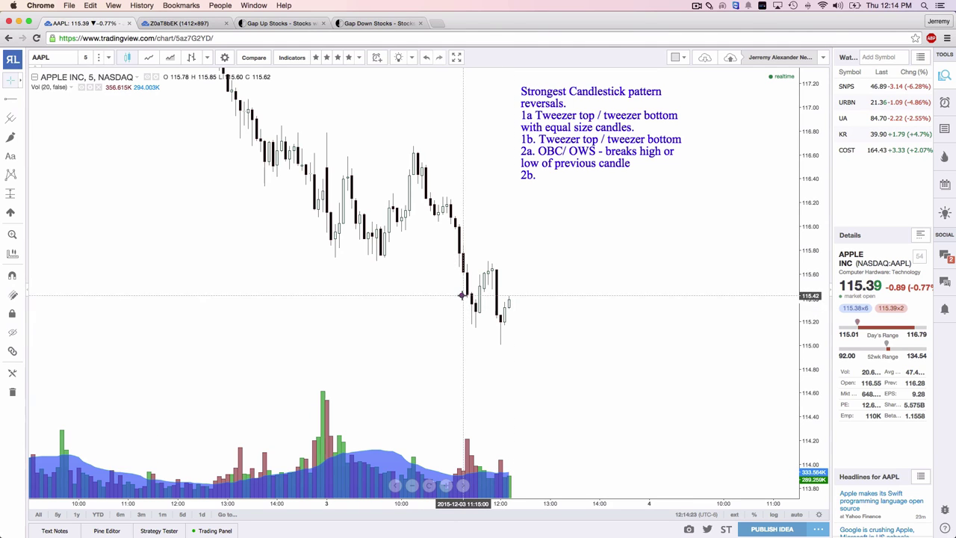
- Mark Apple's two December 3 lows with a purple line, blue arrows and a blue swing trace, point red at the latest candle, and clear the marks
mouse_move(462, 295)
mouse_down()
mouse_move(508, 335)
mouse_move(459, 365)
mouse_move(472, 345)
mouse_up()
drag(492, 380, 497, 356)
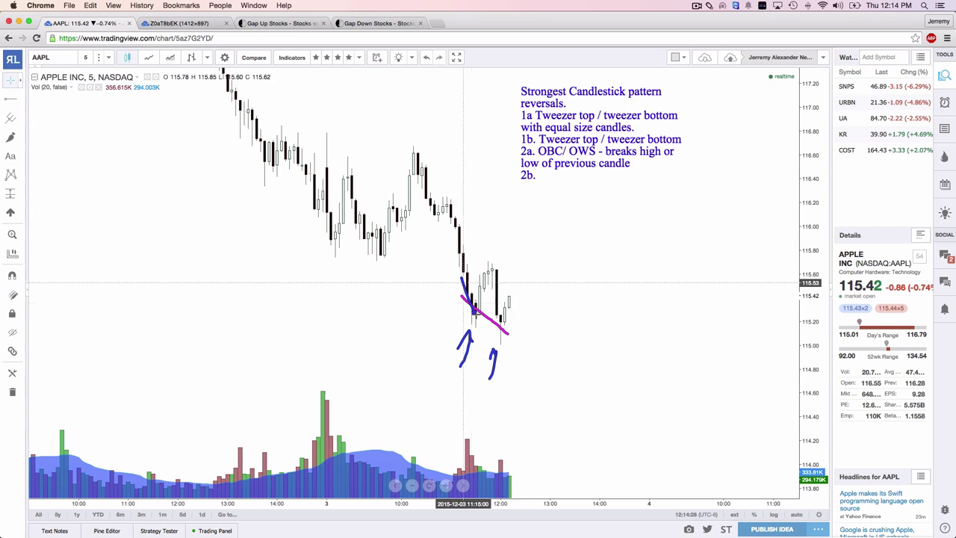
mouse_move(473, 313)
mouse_down()
mouse_move(555, 326)
mouse_move(515, 306)
mouse_up()
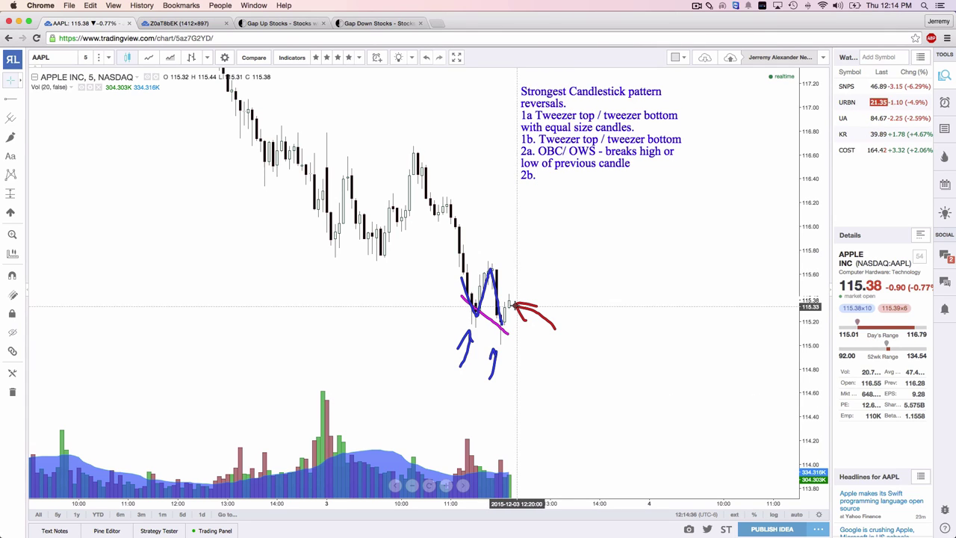
drag(516, 305, 552, 394)
mouse_move(507, 292)
mouse_down()
mouse_move(495, 320)
mouse_move(515, 341)
mouse_up()
key(Escape)
- Retrace the December 3 double low in purple, add a falling blue line beneath it with an upward rebound stroke, and clear the marks
mouse_move(459, 261)
mouse_down()
mouse_move(474, 316)
mouse_move(490, 267)
mouse_move(496, 323)
mouse_up()
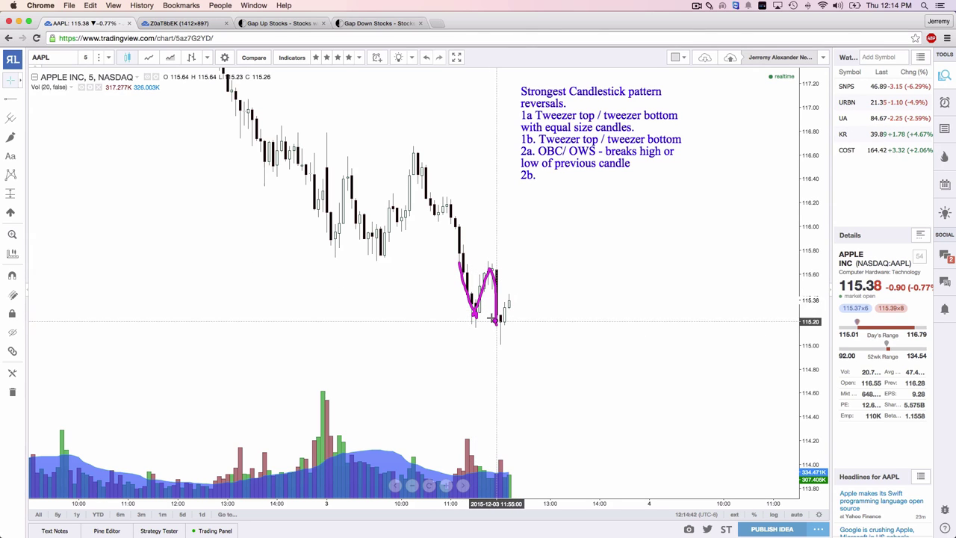
drag(448, 300, 506, 323)
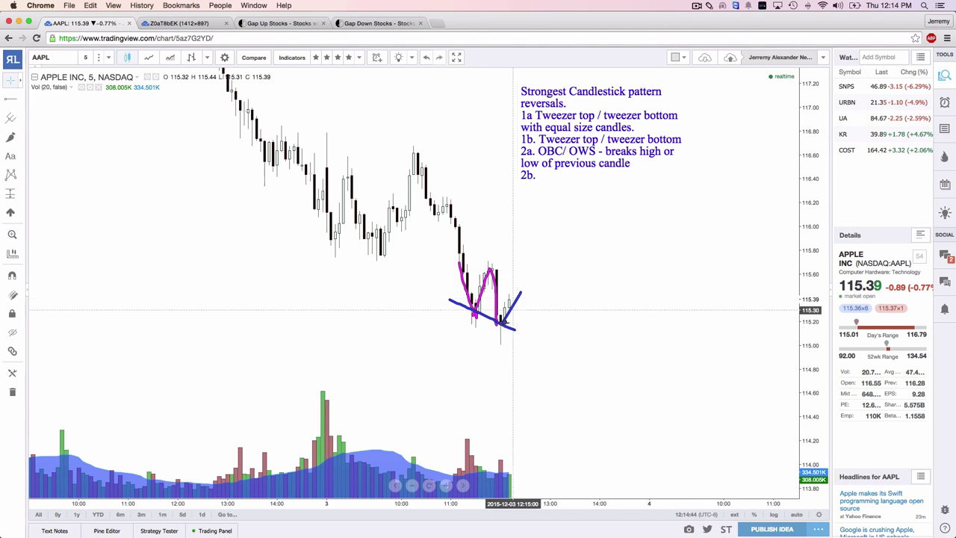
key(Escape)
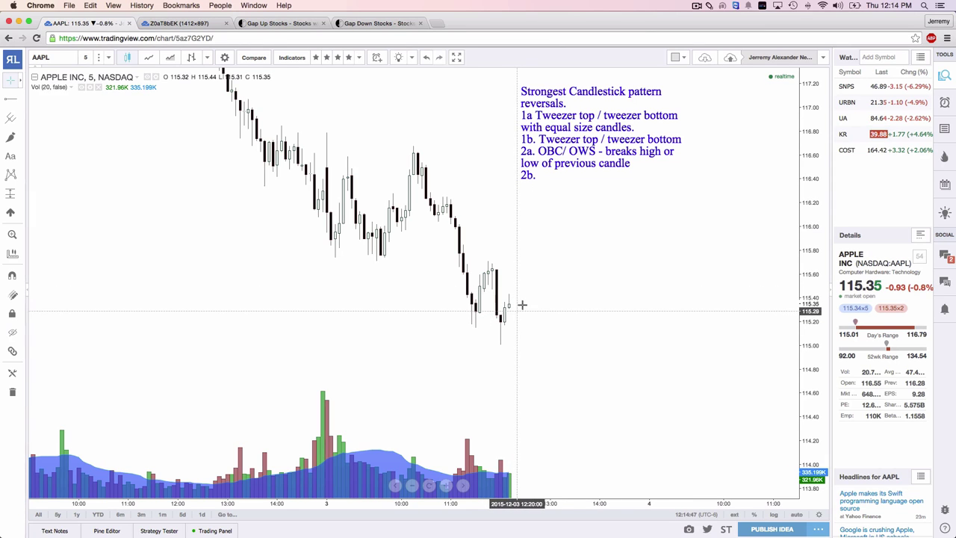
- Circle Apple's latest December 3 candles in red, point a red arrow at them, and clear the marks
scroll(535, 301, up, 2)
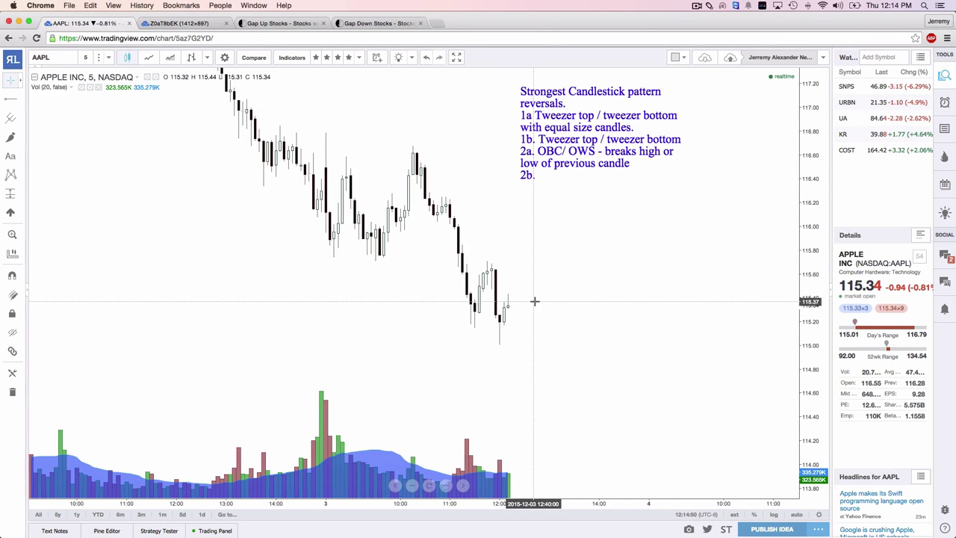
mouse_move(620, 227)
mouse_down()
mouse_move(538, 281)
mouse_move(504, 289)
mouse_move(515, 297)
mouse_move(495, 322)
mouse_move(491, 295)
mouse_up()
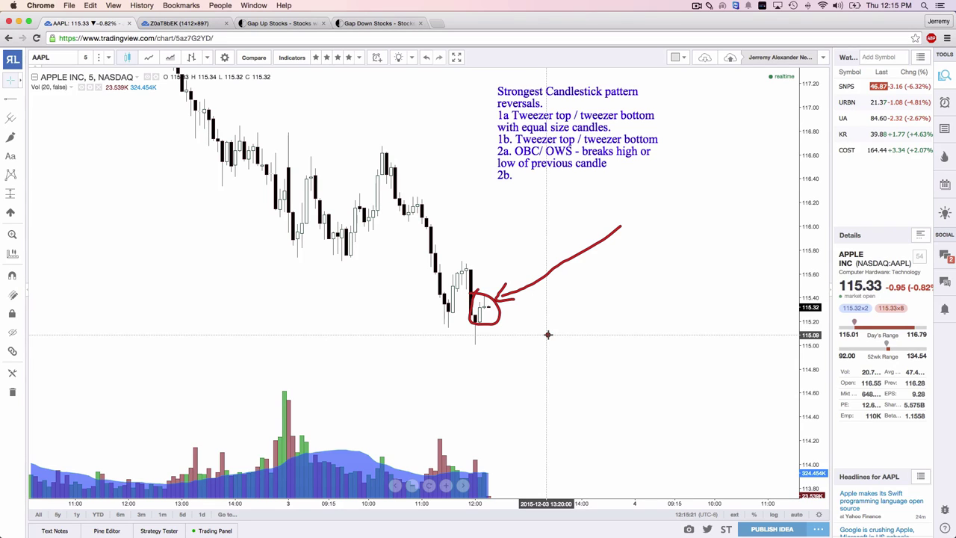
key(Escape)
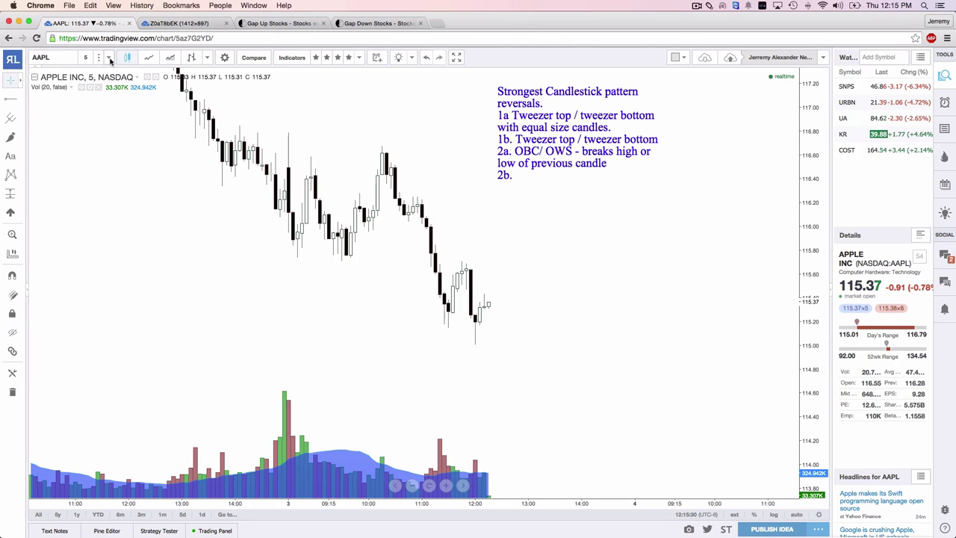
click(543, 158)
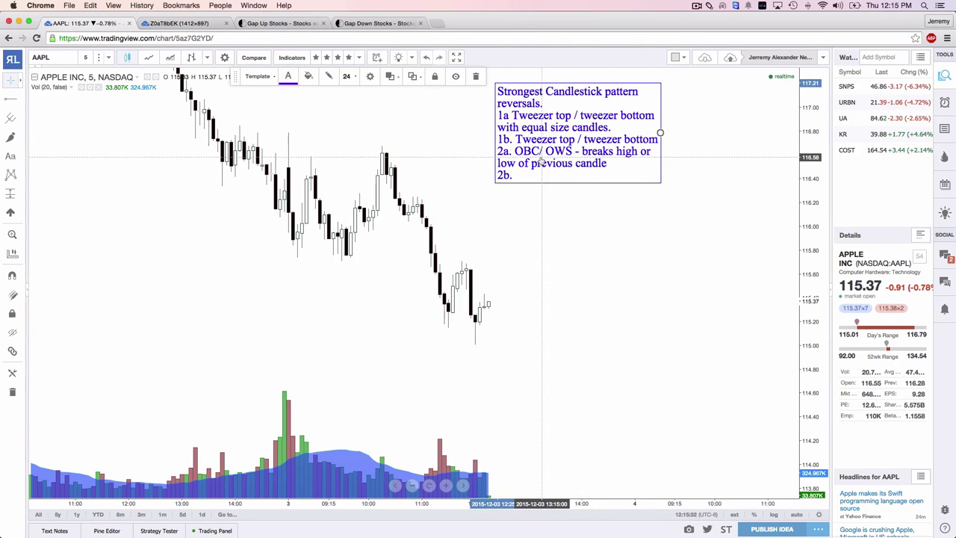
double_click(542, 158)
key(Right)
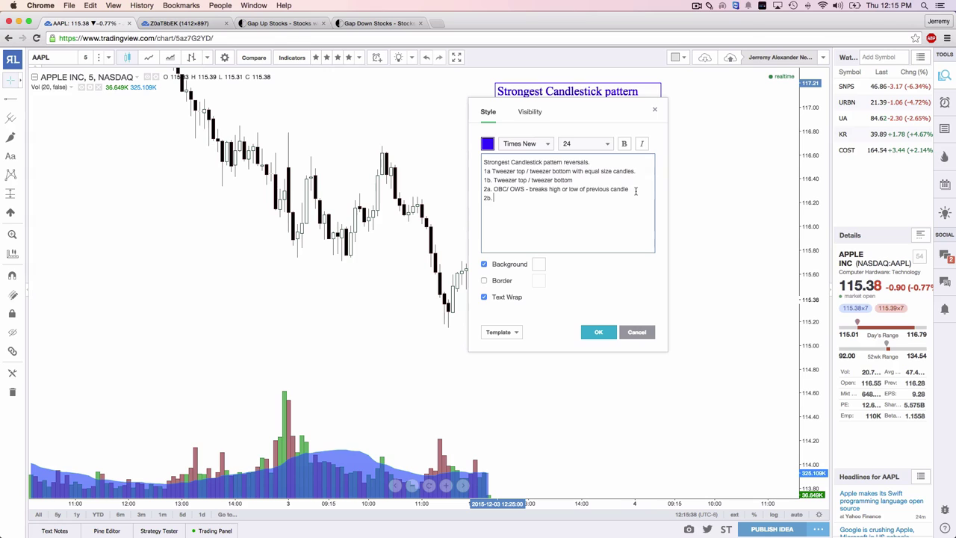
click(380, 311)
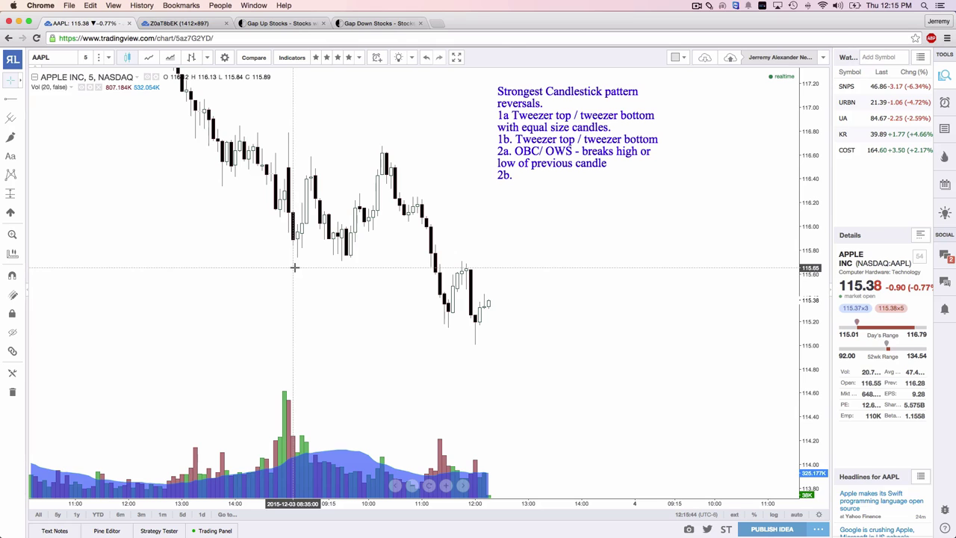
- Point a green arrow up at Apple's early December 3 low and complete the note's line 2b with "OBC/ OWS at a support"
mouse_move(288, 380)
mouse_down()
mouse_move(296, 267)
mouse_move(301, 278)
mouse_up()
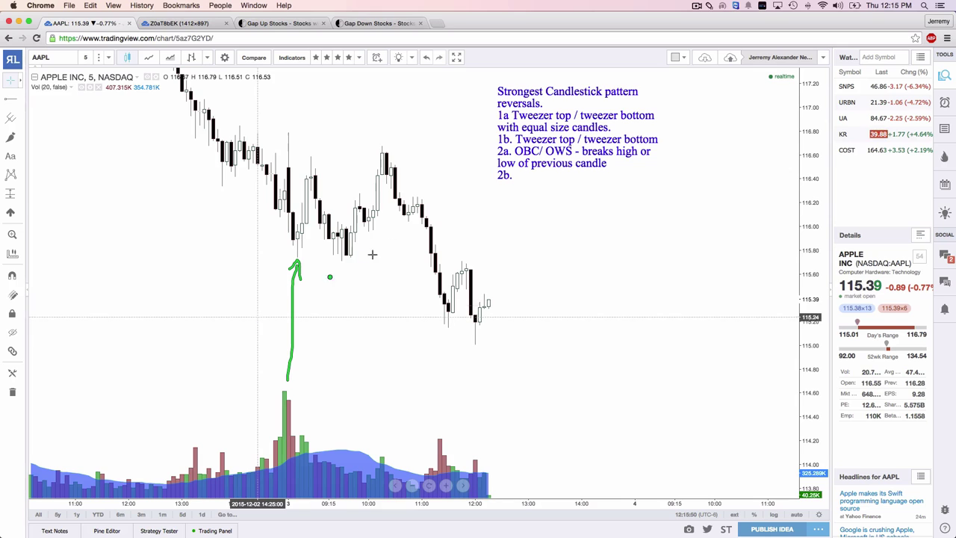
double_click(518, 182)
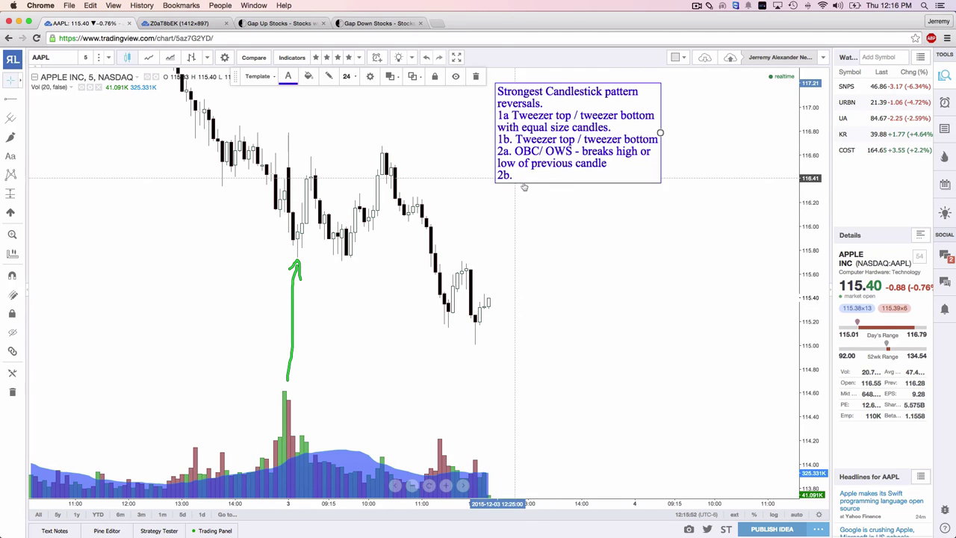
click(493, 199)
mouse_move(493, 189)
mouse_down()
mouse_move(524, 189)
mouse_move(493, 188)
mouse_up()
double_click(518, 189)
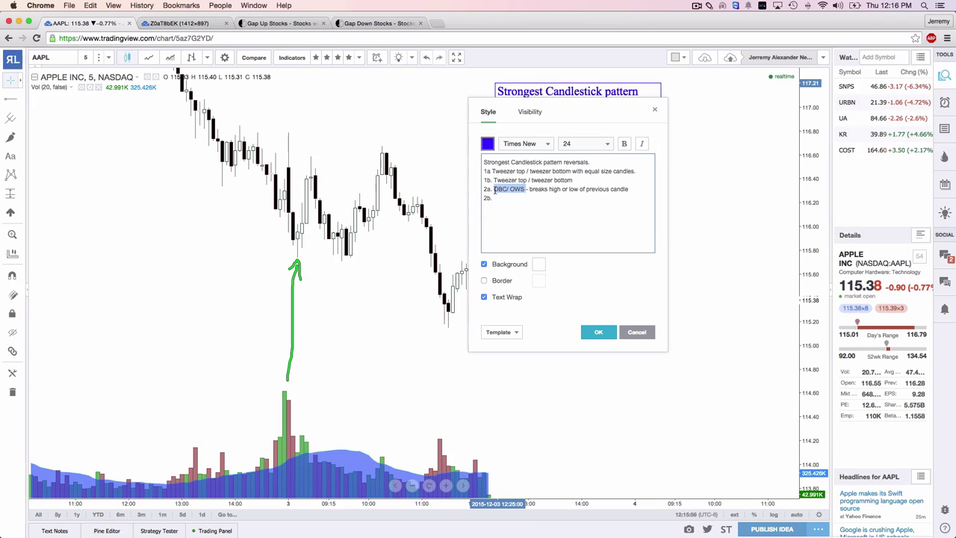
key(ctrl+c)
click(508, 198)
key(ctrl+v)
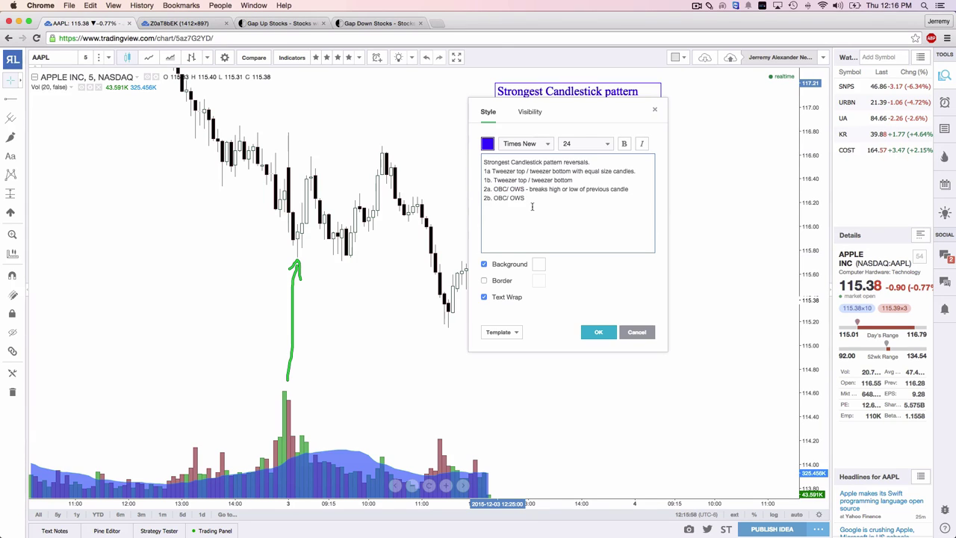
text(at a support)
click(596, 333)
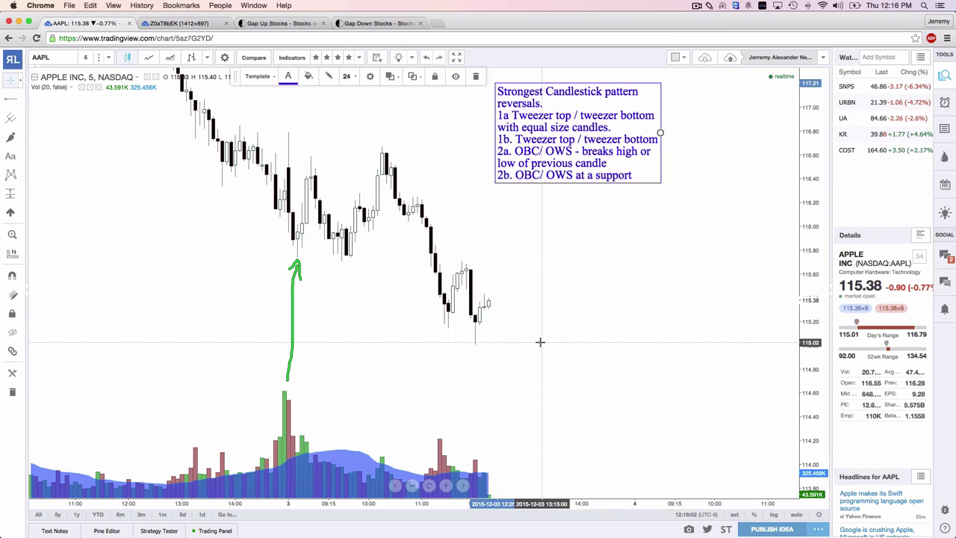
click(540, 342)
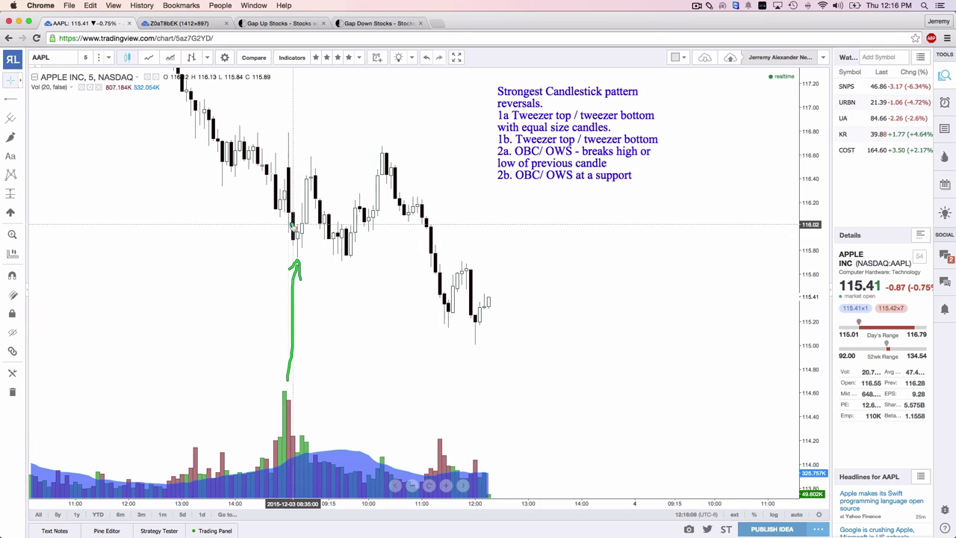
- Mark the early December 3 reversal with a short green line above it, a red line beneath its low, and a magenta line across the rebound's high
drag(292, 222, 307, 222)
drag(289, 261, 306, 261)
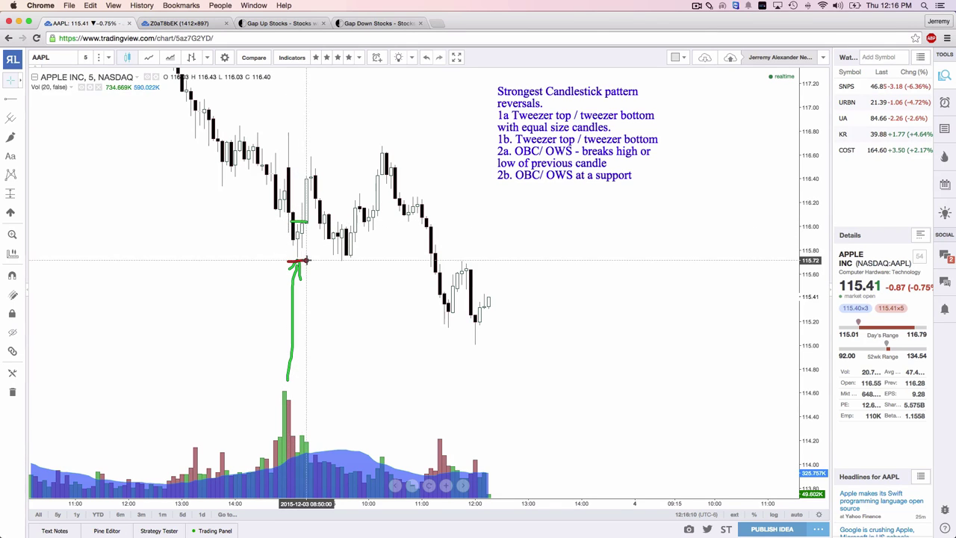
drag(286, 174, 339, 174)
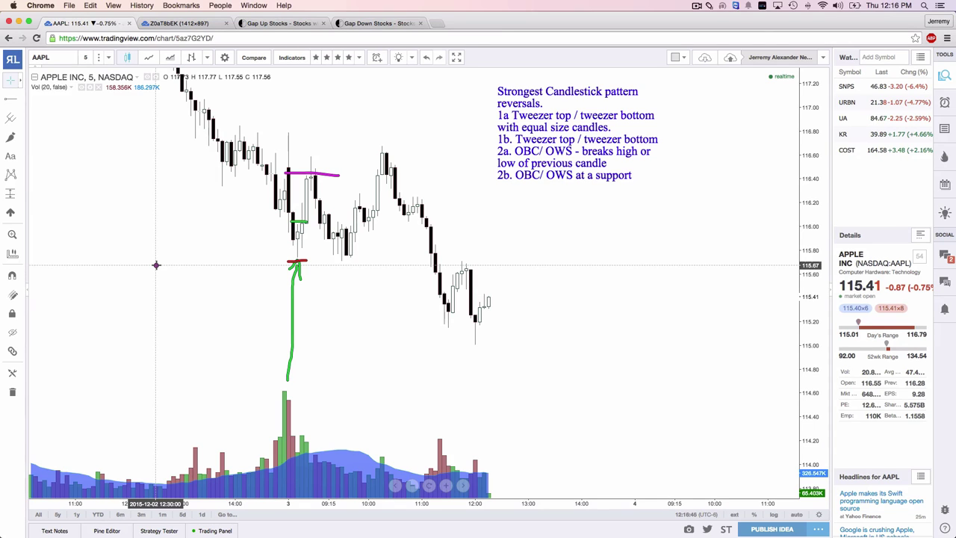
click(158, 282)
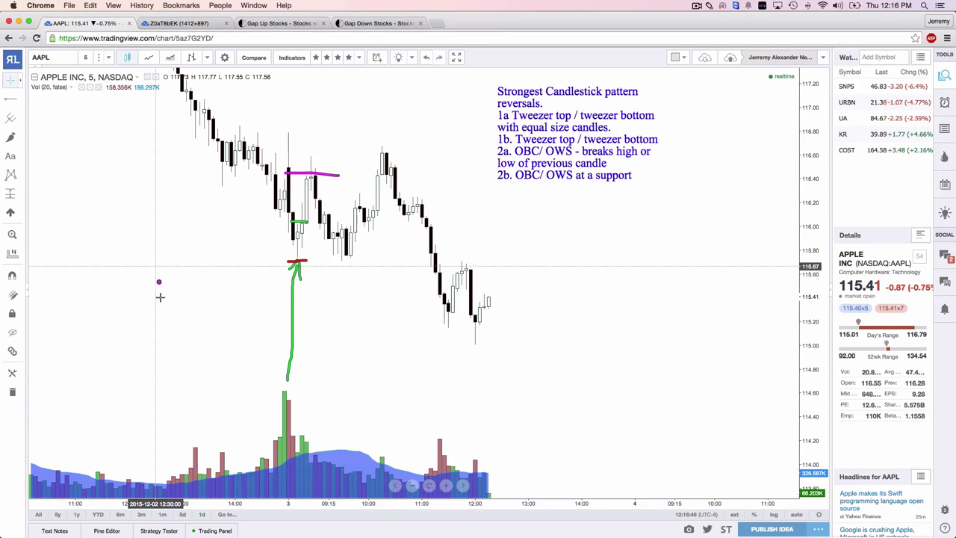
- Open the Real Life Trading website in a new browser tab and circle the Candlesticks ebook in green among its education offerings
click(437, 23)
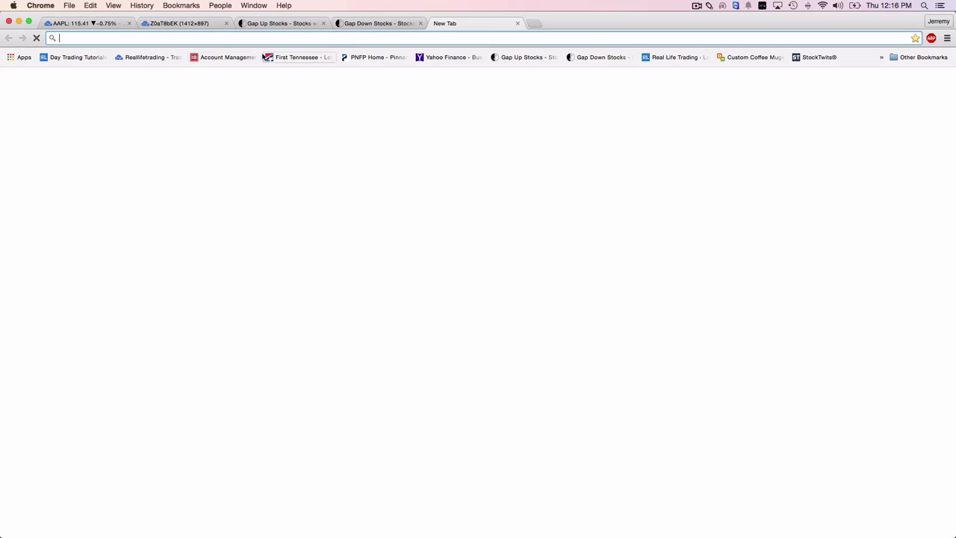
click(86, 60)
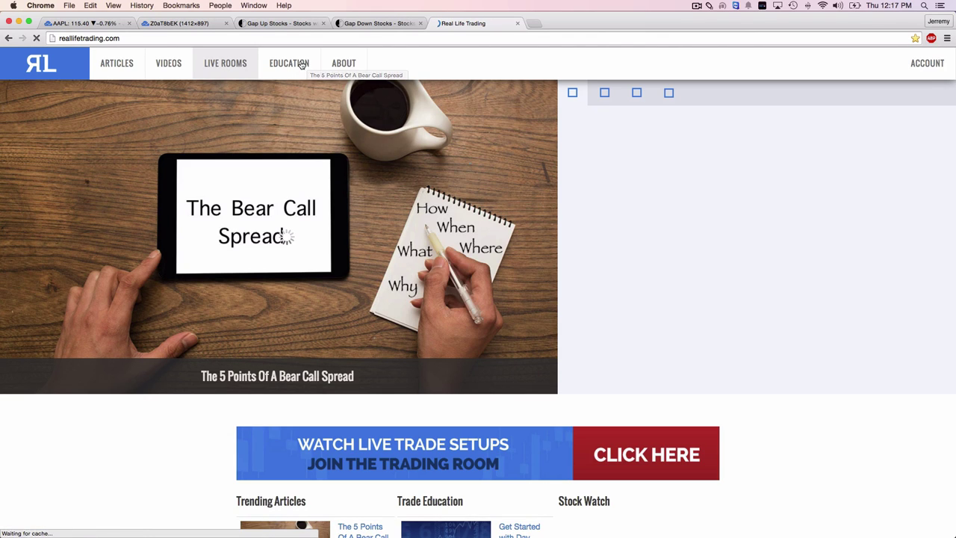
mouse_move(302, 64)
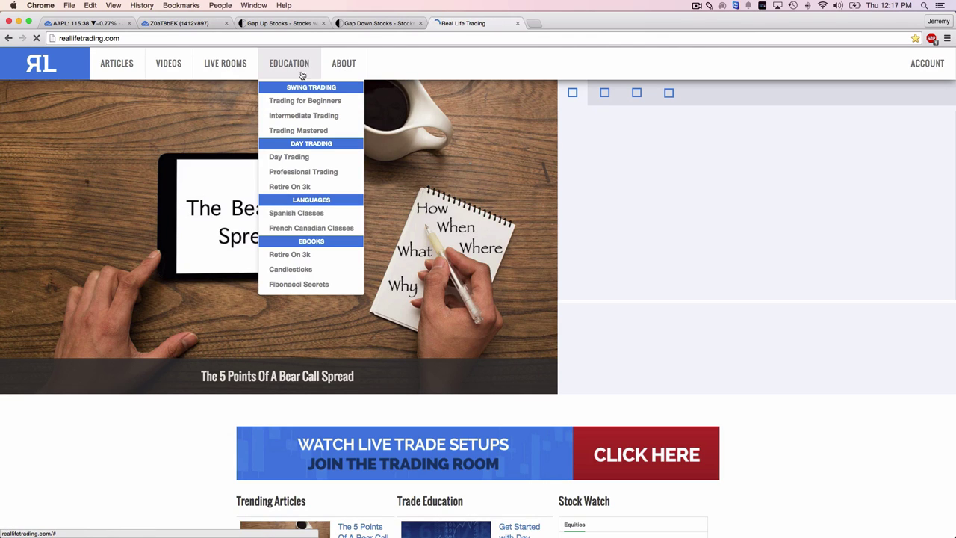
mouse_move(307, 279)
mouse_down()
mouse_move(303, 260)
mouse_move(275, 278)
mouse_move(329, 272)
mouse_move(369, 245)
mouse_up()
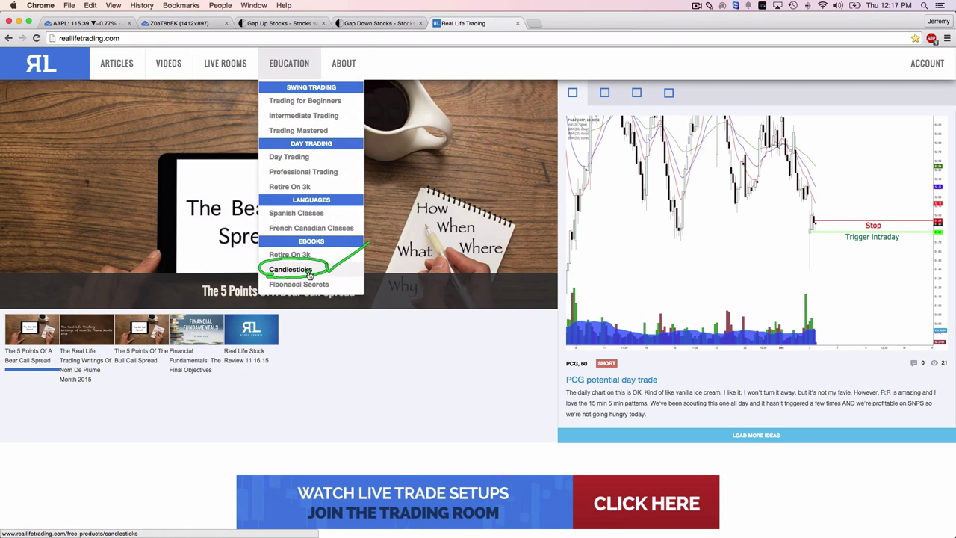
- Close the CPGX chart snapshot and return to the Apple chart
click(200, 23)
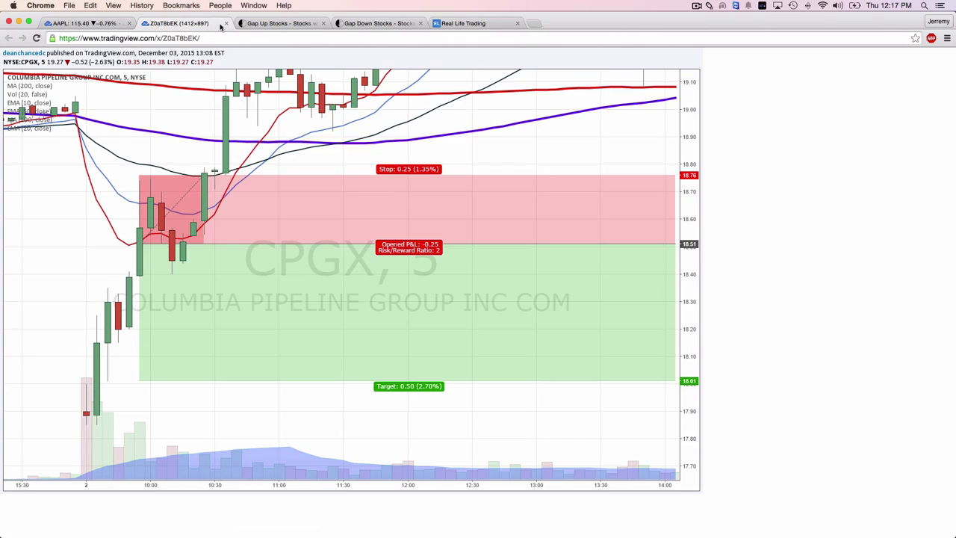
click(226, 24)
click(97, 23)
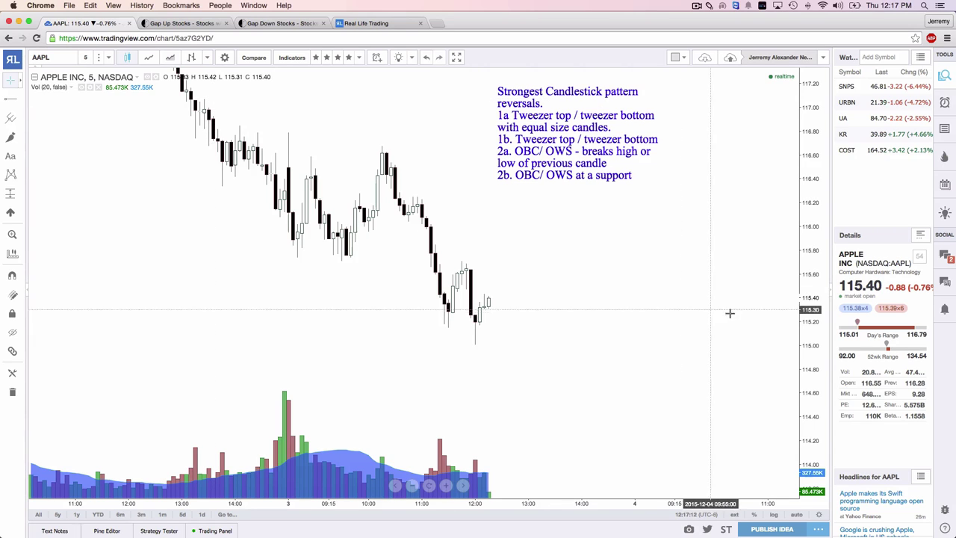
- Load the Pandora chart (symbol P), compress its price scale slightly and bring the December 3 decline into view
click(54, 58)
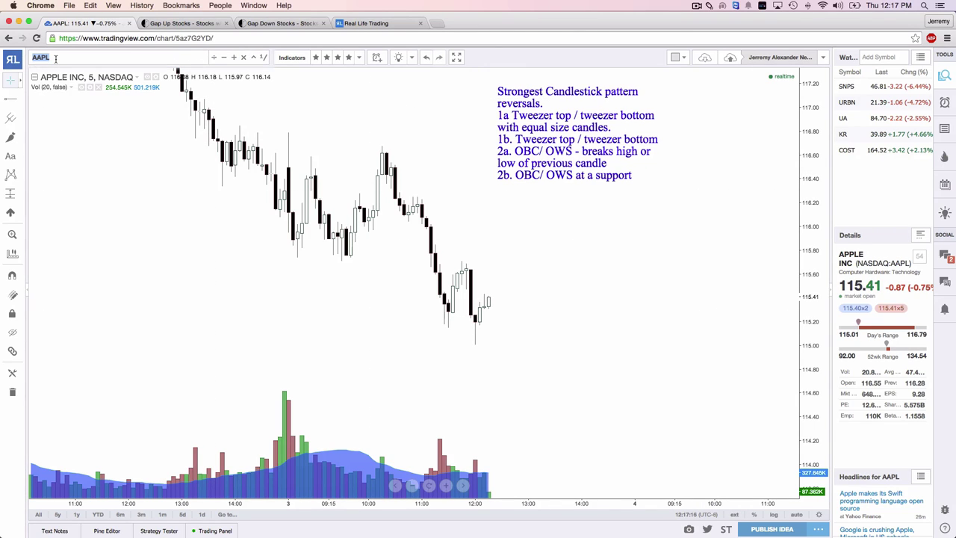
text(P)
key(Return)
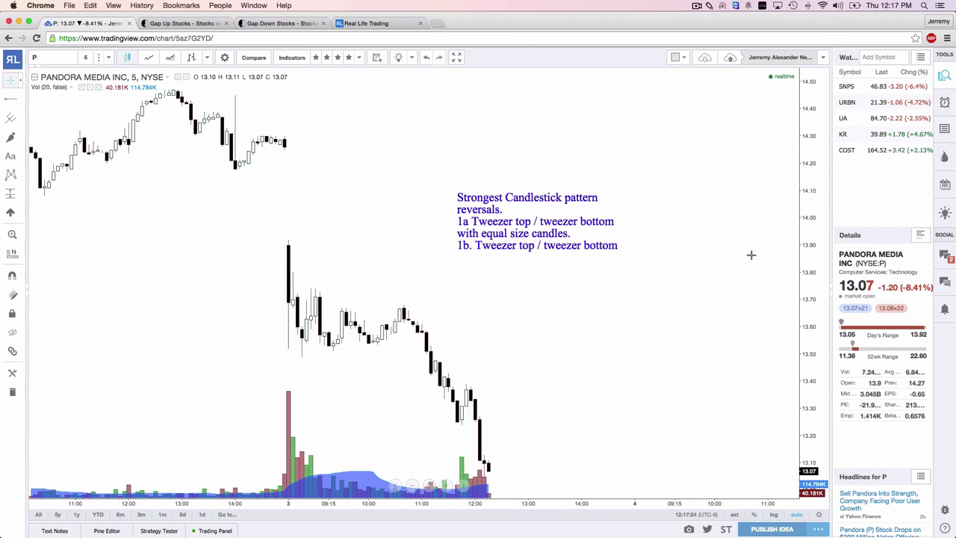
drag(812, 319, 801, 341)
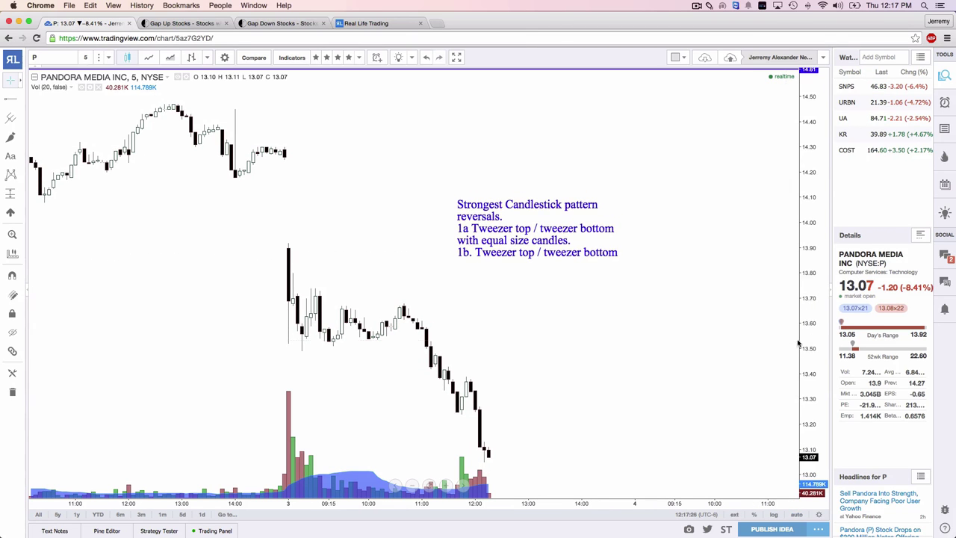
drag(705, 316, 703, 301)
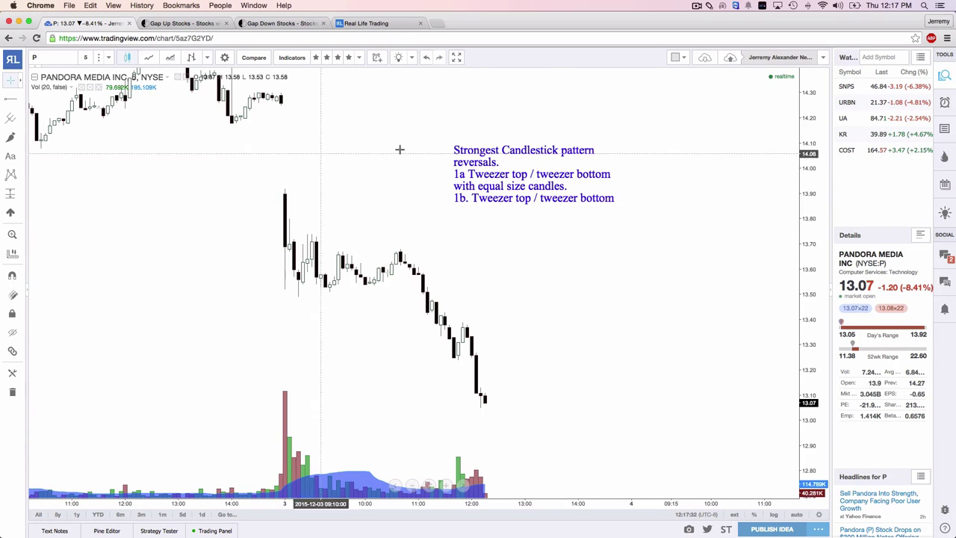
- Place the updated reversal note in the empty area beyond Pandora's latest candles and delete the older, shorter note
click(8, 157)
click(555, 245)
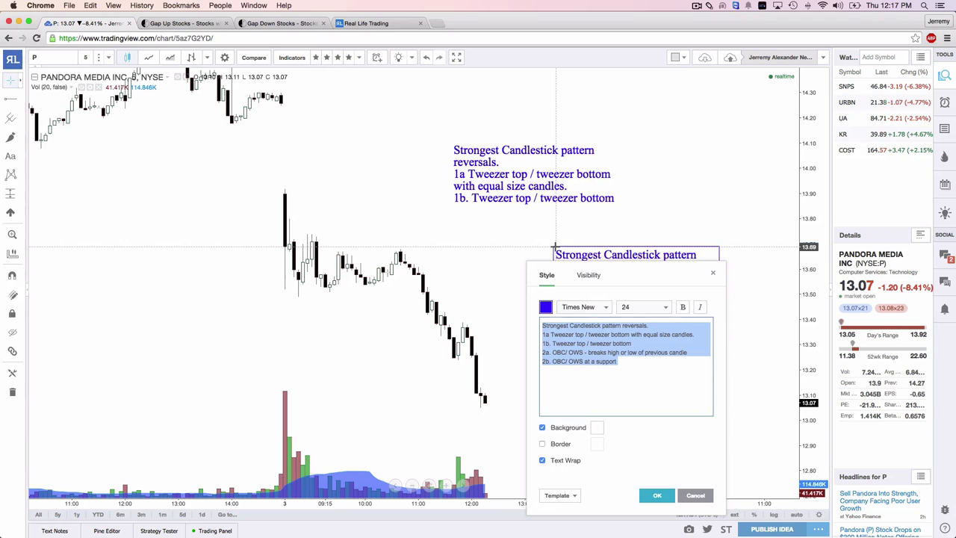
click(513, 222)
click(509, 196)
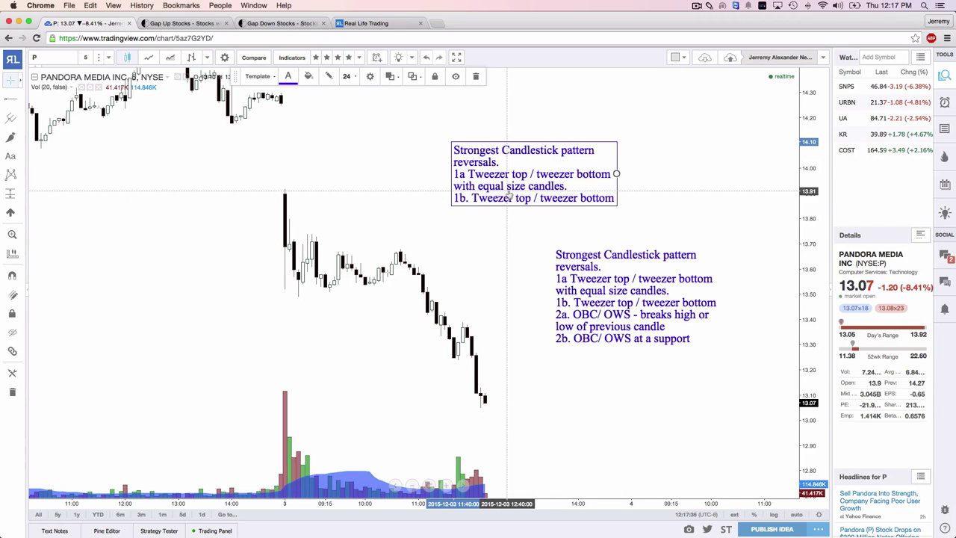
key(Delete)
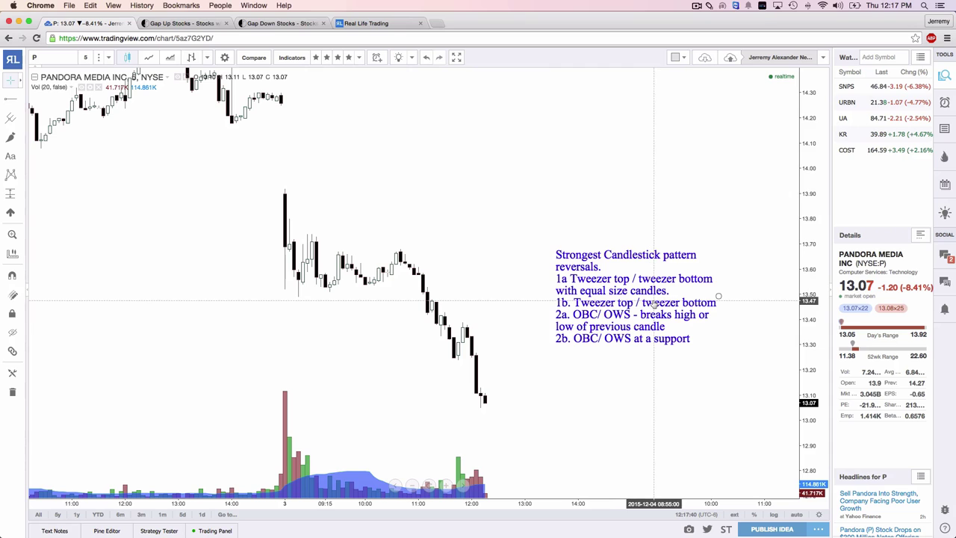
- Add new lines "3a." and "3b." at the end of the Pandora chart's reversal note
double_click(649, 304)
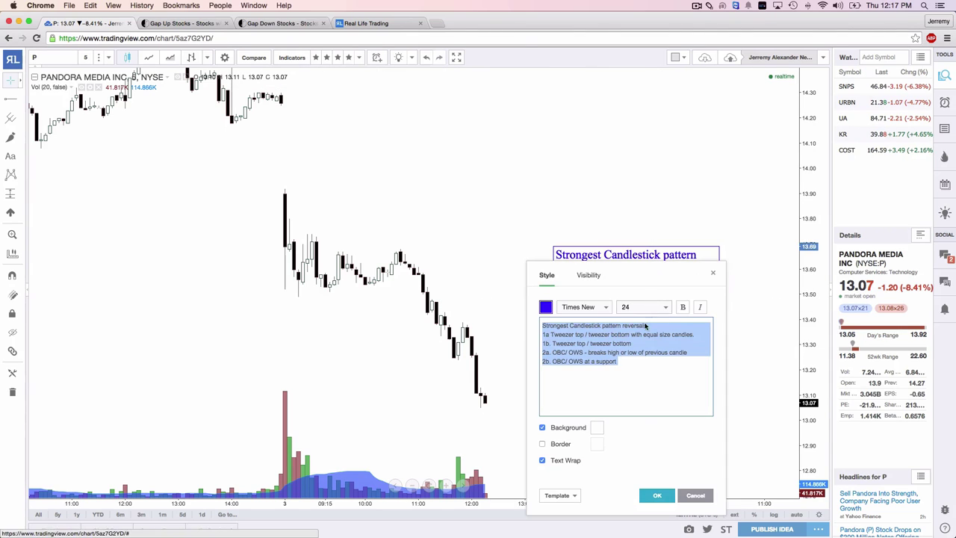
click(643, 363)
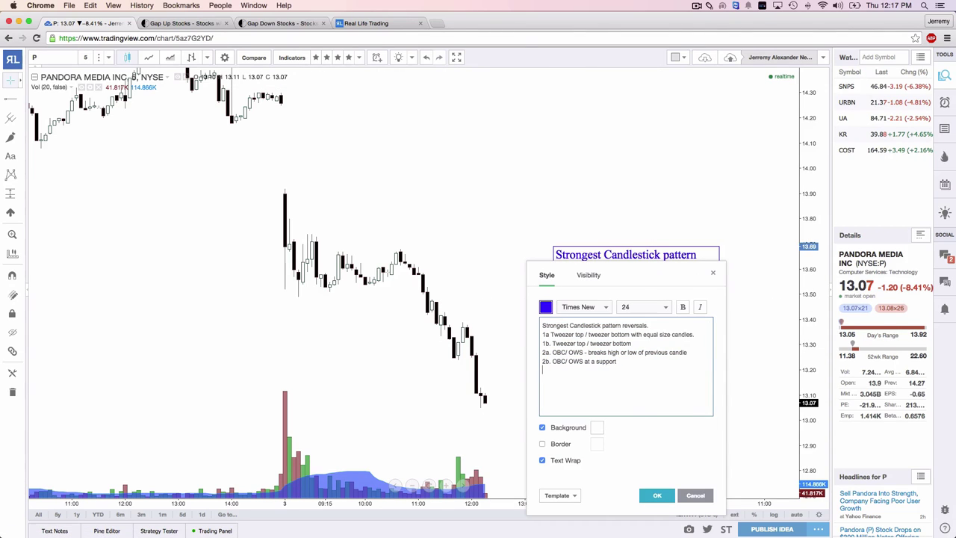
text(3a.)
key(Return)
text(3b.)
- Complete line 3a of the note with "MSR/ESR with third candle high/low being the same as the first candle high/low"
click(551, 370)
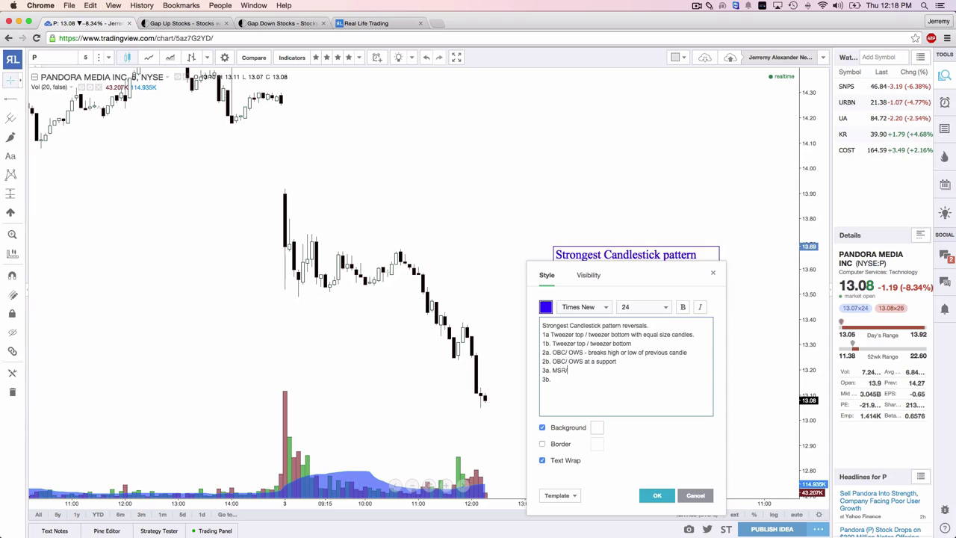
text(MSR/ESR with third c)
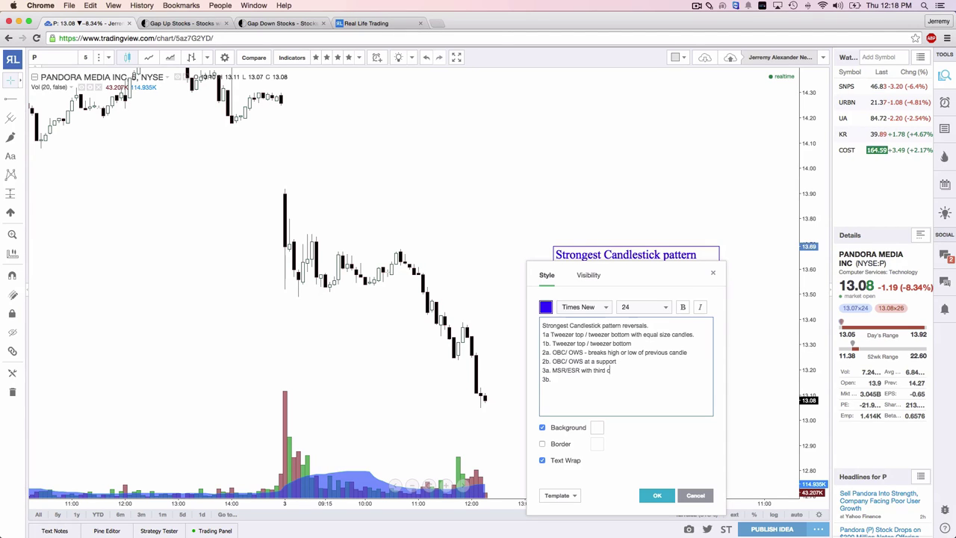
text(andle high/low being the)
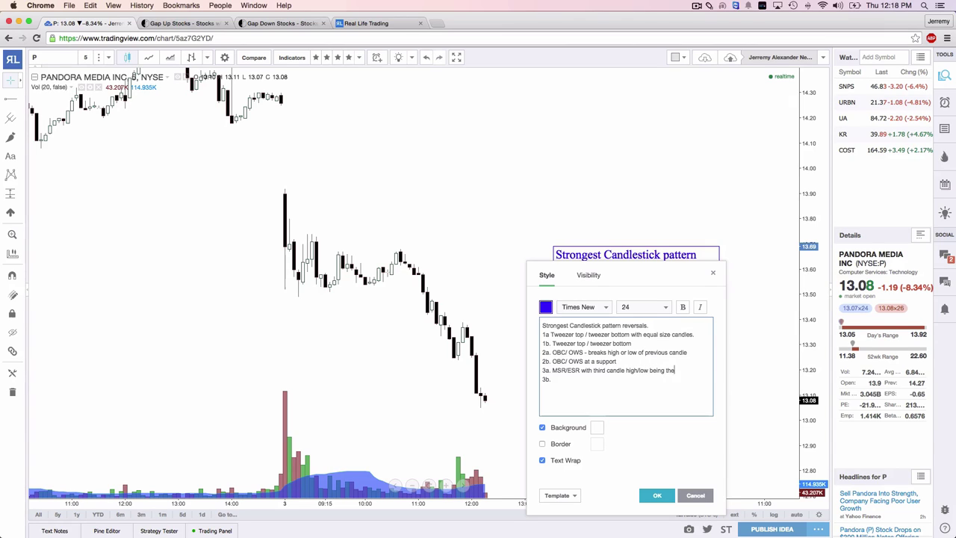
text( same as the first candle high)
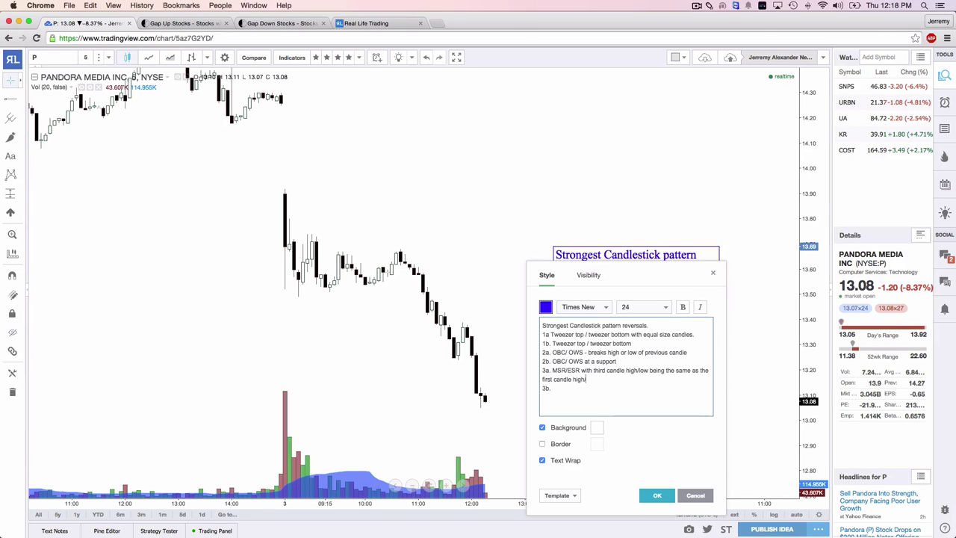
text(/low)
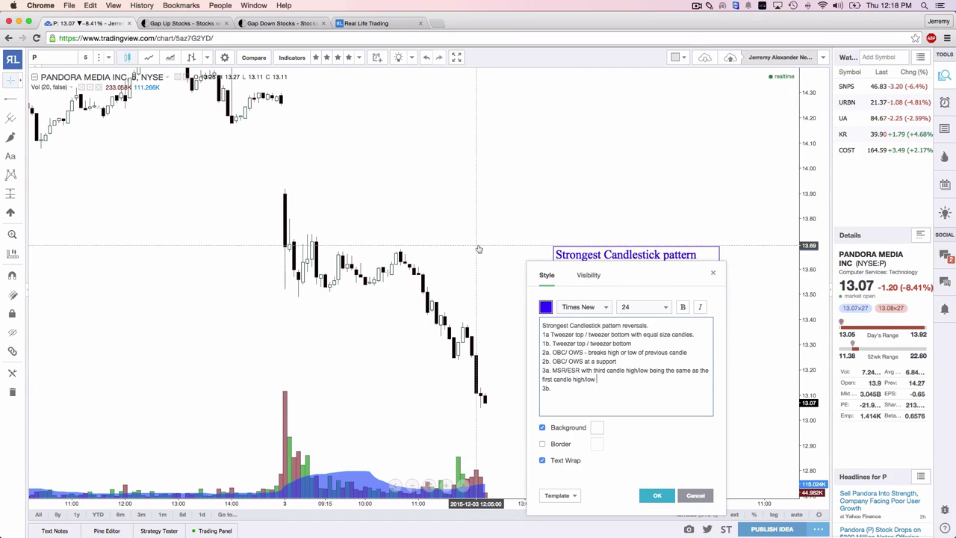
- Load the Synopsys chart (SNPS) from the watchlist and make empty space beyond its latest candles
click(130, 67)
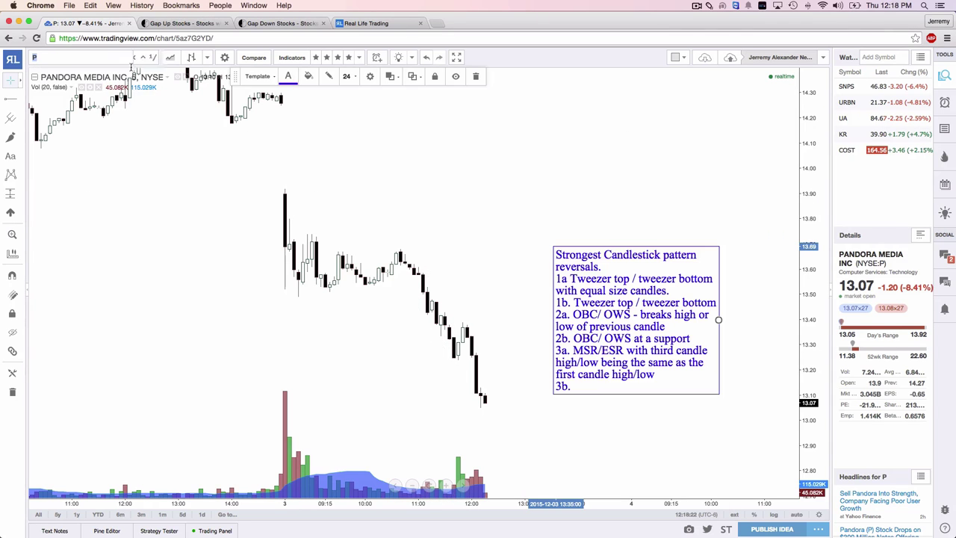
click(875, 88)
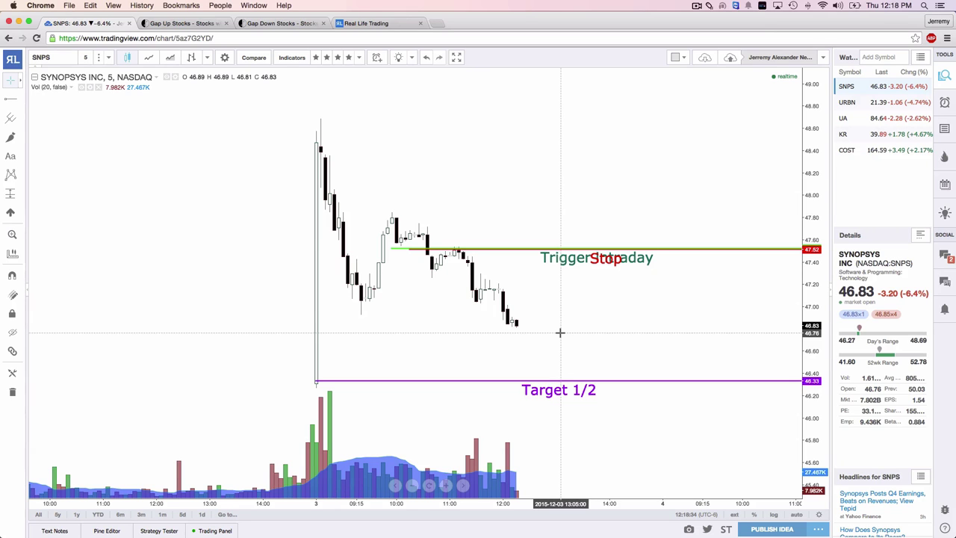
scroll(560, 332, right, 5)
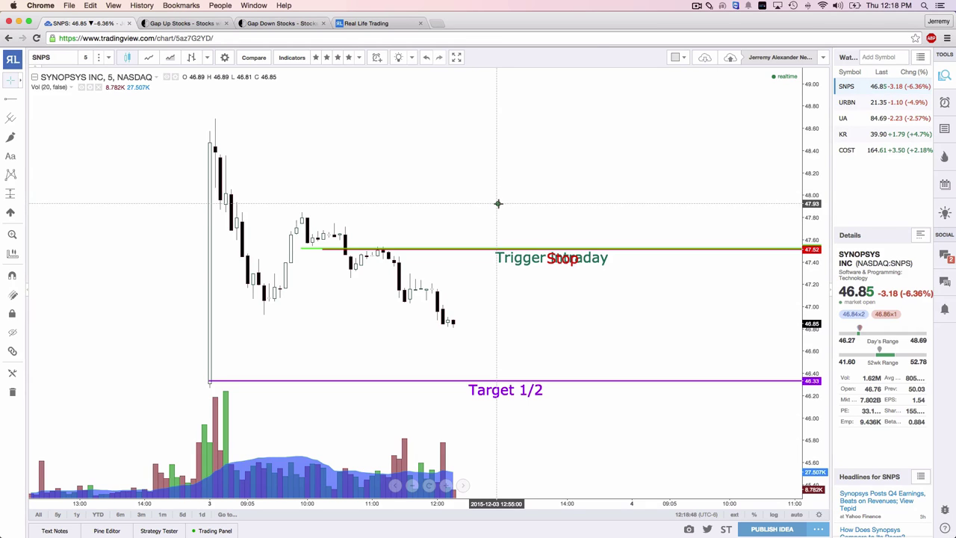
- Sketch a three-candle reversal in empty chart space: green candle, small red candle with wicks, red candle, framed by a red line above and green line below
mouse_move(499, 207)
mouse_down()
mouse_move(497, 170)
mouse_move(511, 187)
mouse_move(512, 204)
mouse_move(501, 207)
mouse_up()
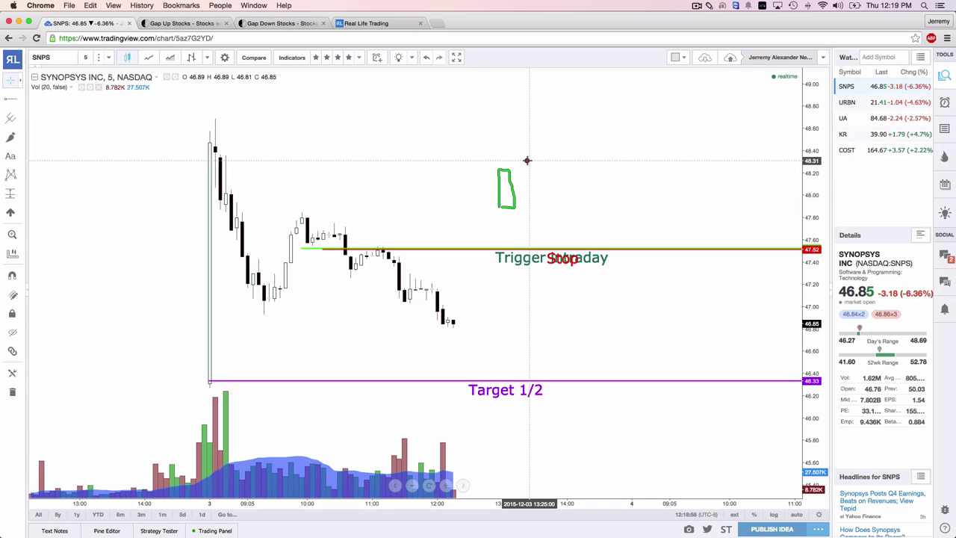
mouse_move(522, 154)
mouse_down()
mouse_move(522, 178)
mouse_move(538, 154)
mouse_move(529, 143)
mouse_move(530, 189)
mouse_up()
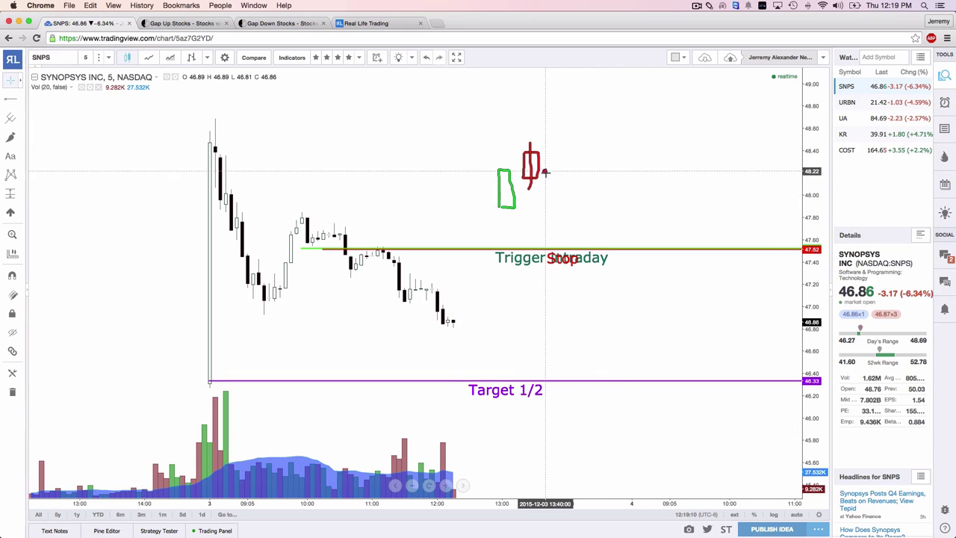
mouse_move(549, 163)
mouse_down()
mouse_move(549, 207)
mouse_move(563, 196)
mouse_move(562, 169)
mouse_up()
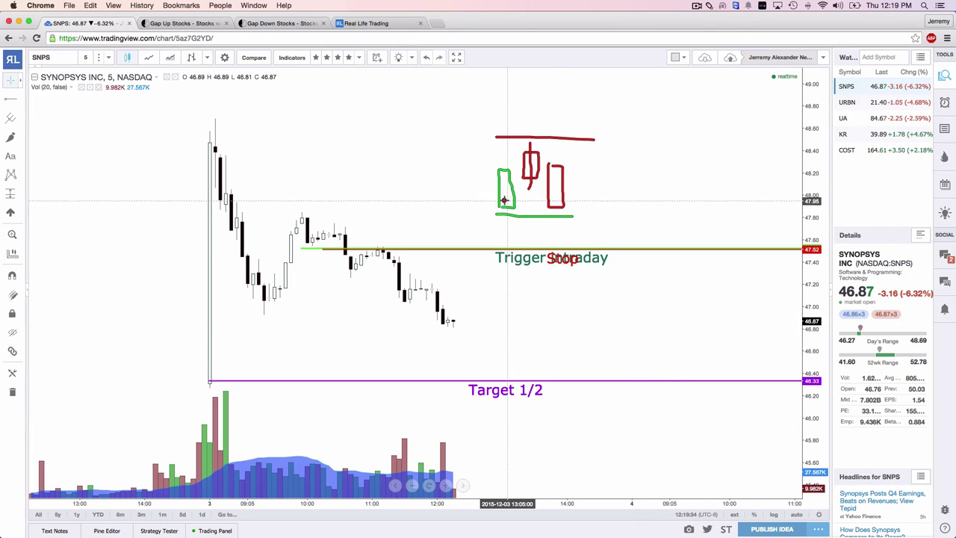
- Add blue wicks above and below the two outer sketched candles, and clear the whole sketch
drag(501, 151, 500, 171)
click(522, 169)
drag(552, 150, 553, 166)
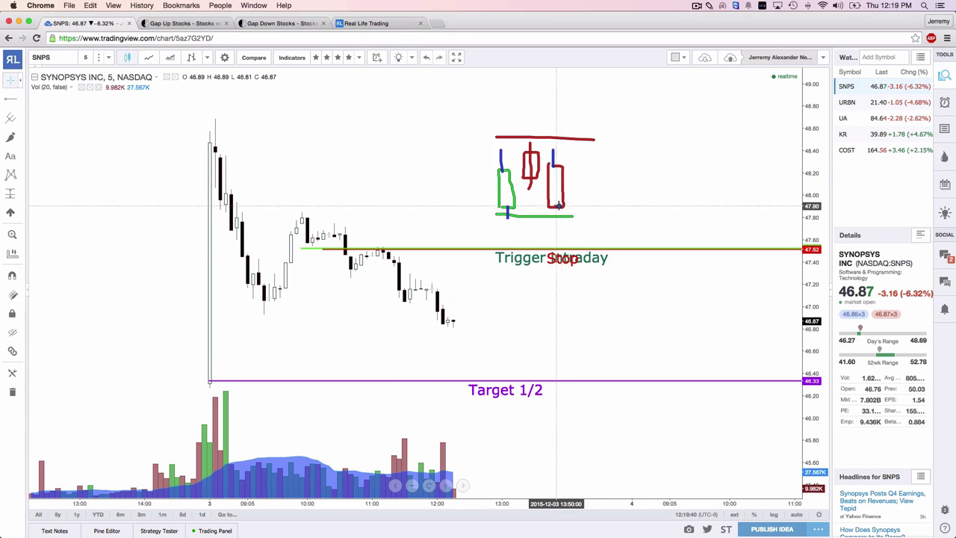
drag(557, 209, 557, 218)
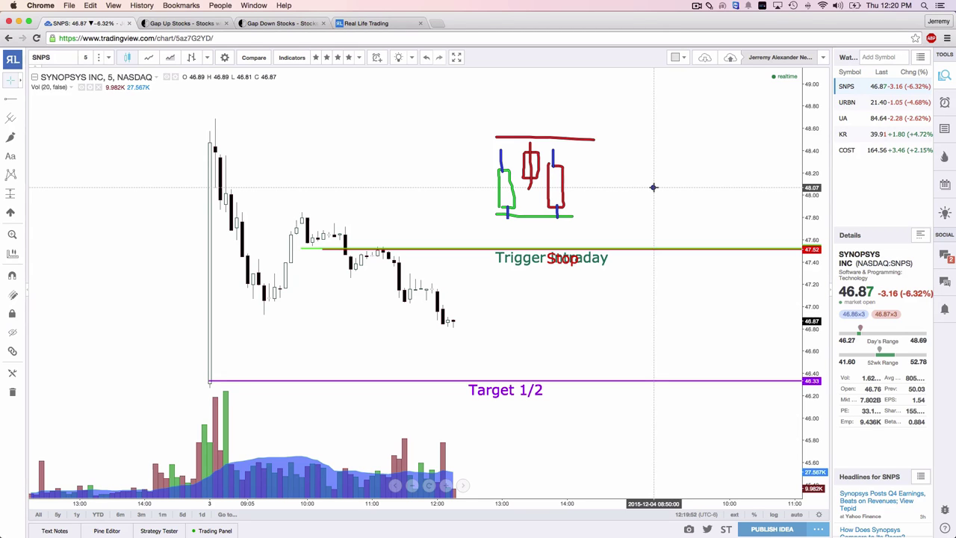
key(ctrl+z)
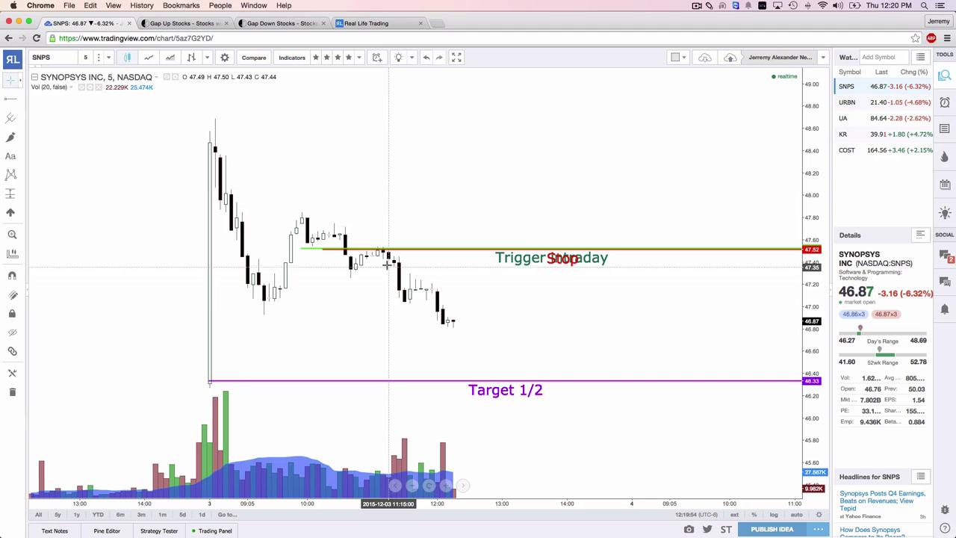
- Enlarge the December 3 candles on the SNPS chart and delete the green "Trigger intraday" line
scroll(526, 333, up, 4)
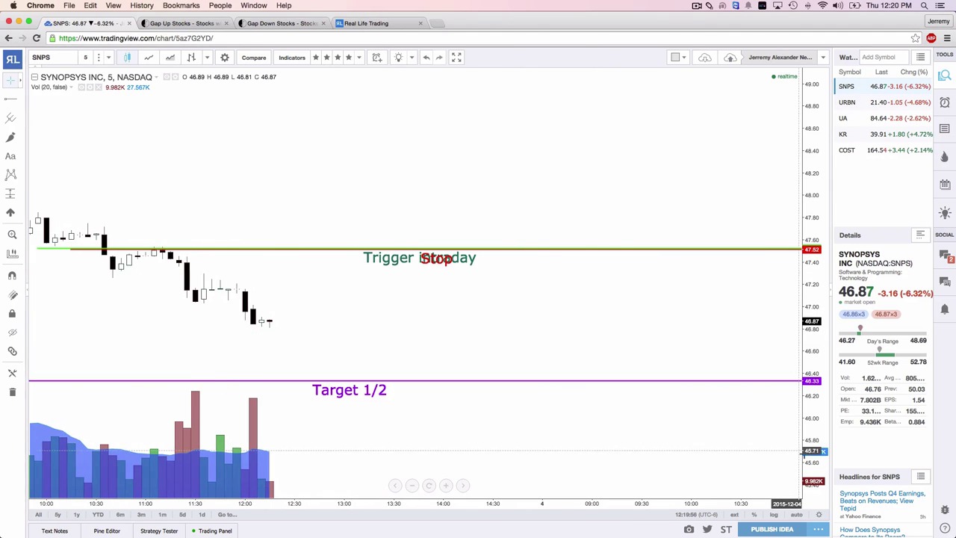
drag(180, 356, 630, 355)
scroll(630, 356, up, 2)
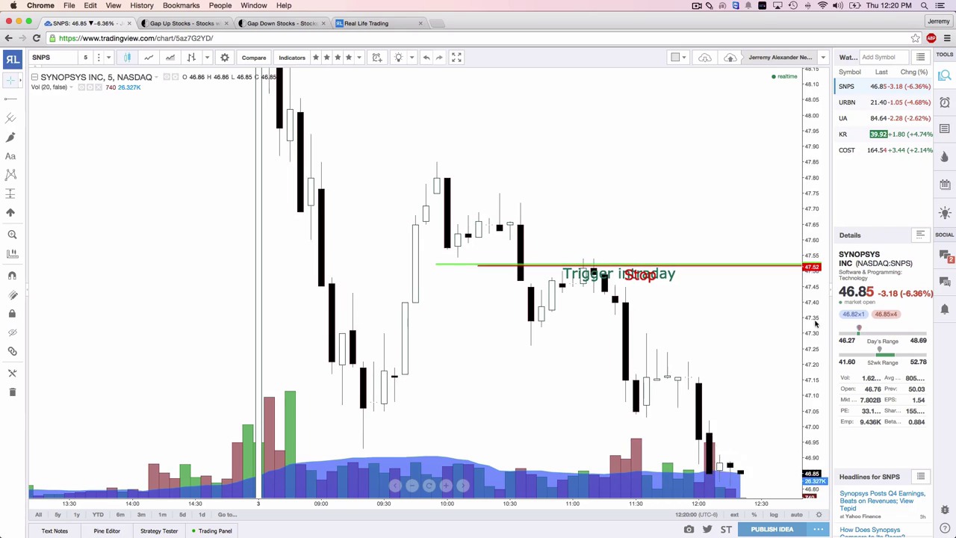
scroll(616, 284, right, 3)
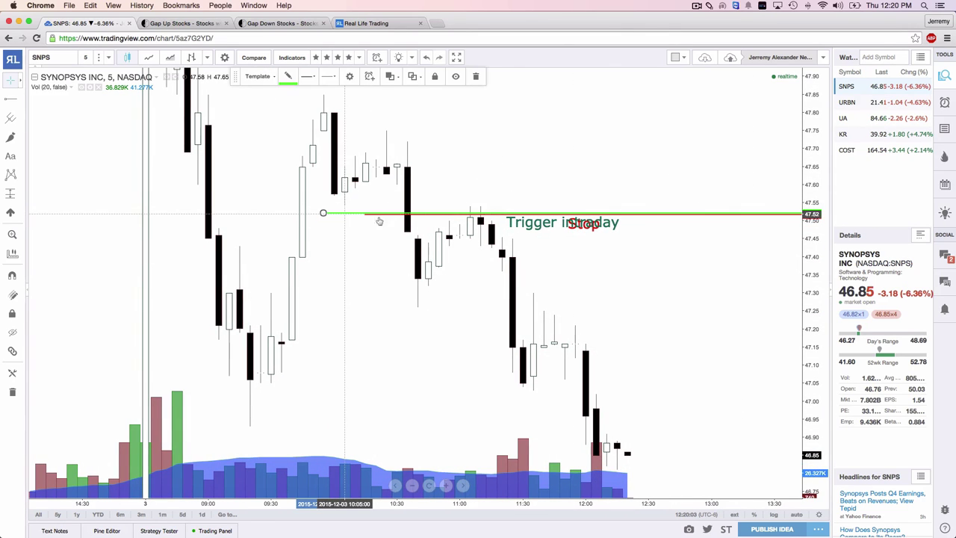
key(BackSpace)
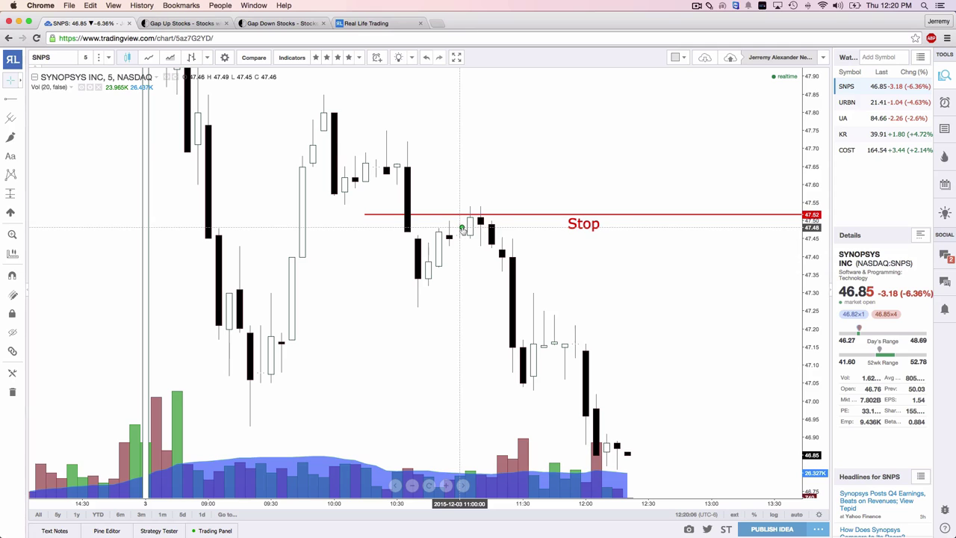
- Frame the 11:05 top in green, point blue strokes at its two candles, underline their lows in blue, and clear the marks
mouse_move(461, 228)
mouse_down()
mouse_move(463, 213)
mouse_move(478, 203)
mouse_move(500, 206)
mouse_move(500, 231)
mouse_up()
mouse_move(468, 131)
mouse_down()
mouse_move(468, 200)
mouse_move(491, 139)
mouse_move(481, 196)
mouse_up()
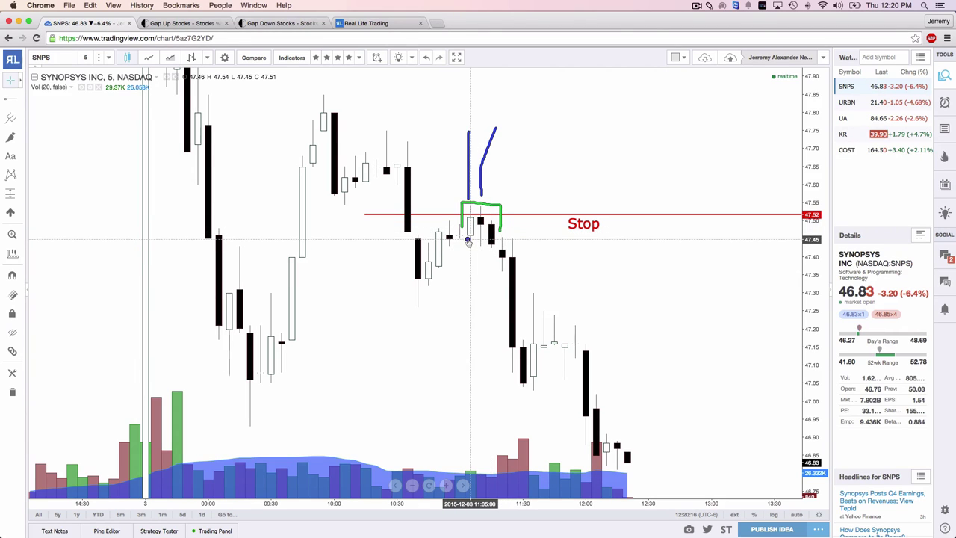
drag(471, 240, 502, 239)
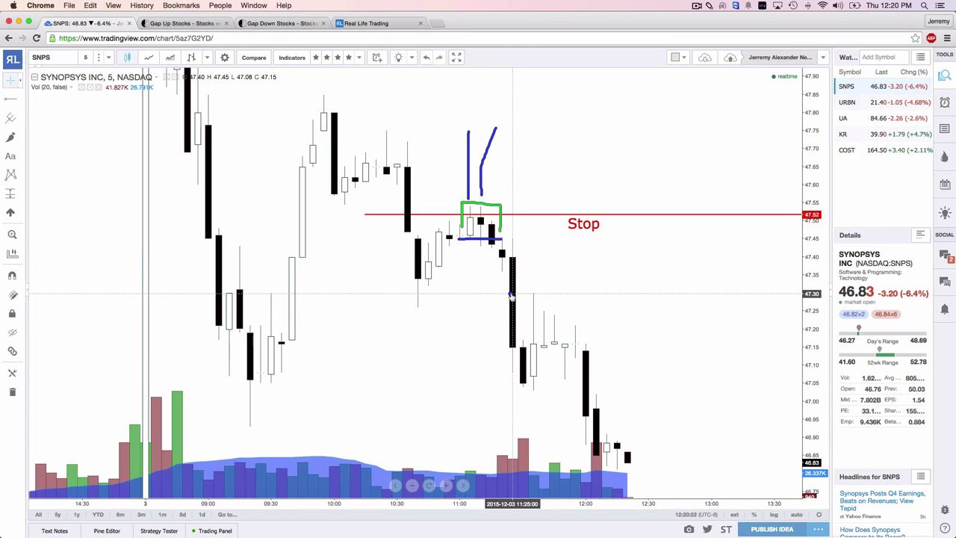
key(Escape)
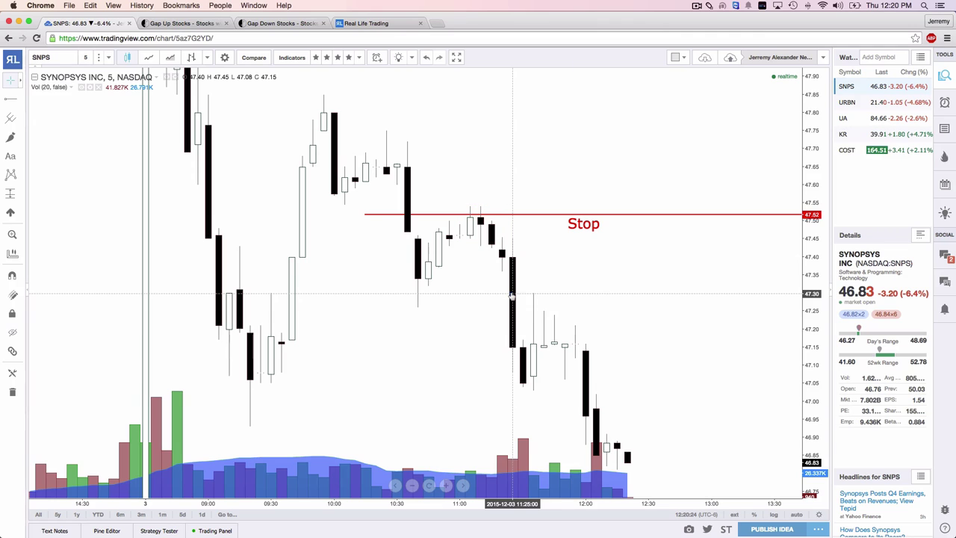
- Compress the price scale, mark the 11:05 top with a green line below and red line above, trace the preceding swing, and clear the marks
scroll(550, 241, down, 3)
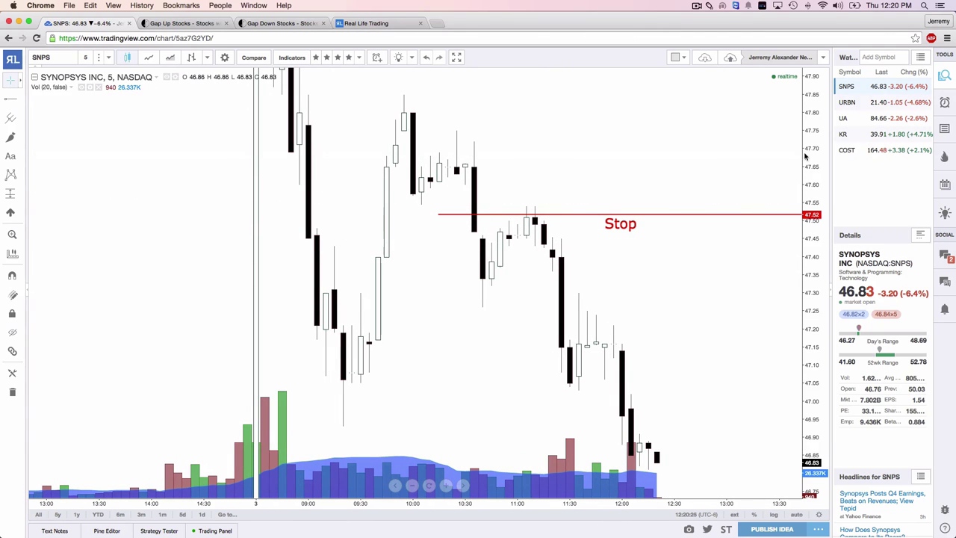
drag(811, 163, 811, 211)
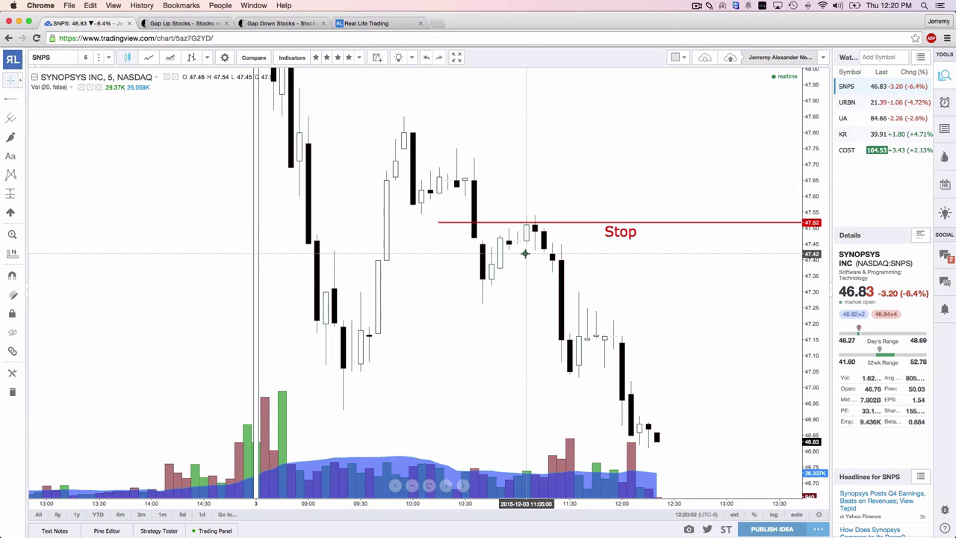
click(525, 254)
click(556, 255)
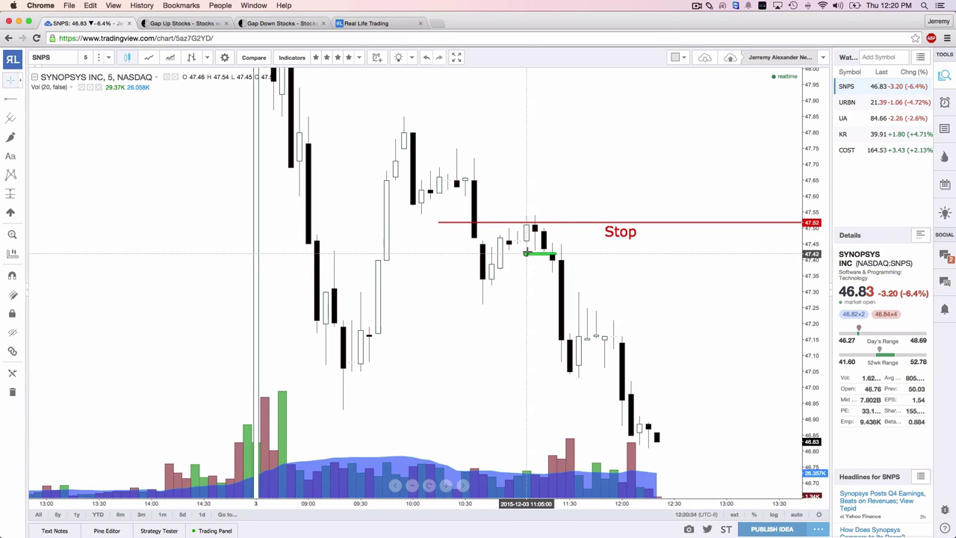
click(521, 209)
click(561, 210)
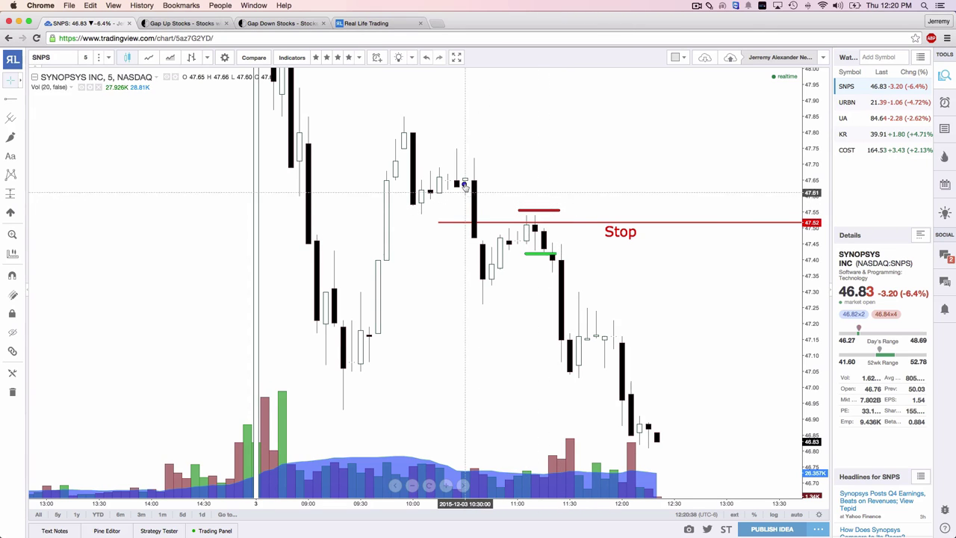
mouse_move(464, 185)
mouse_down()
mouse_move(482, 278)
mouse_move(521, 226)
mouse_up()
key(Escape)
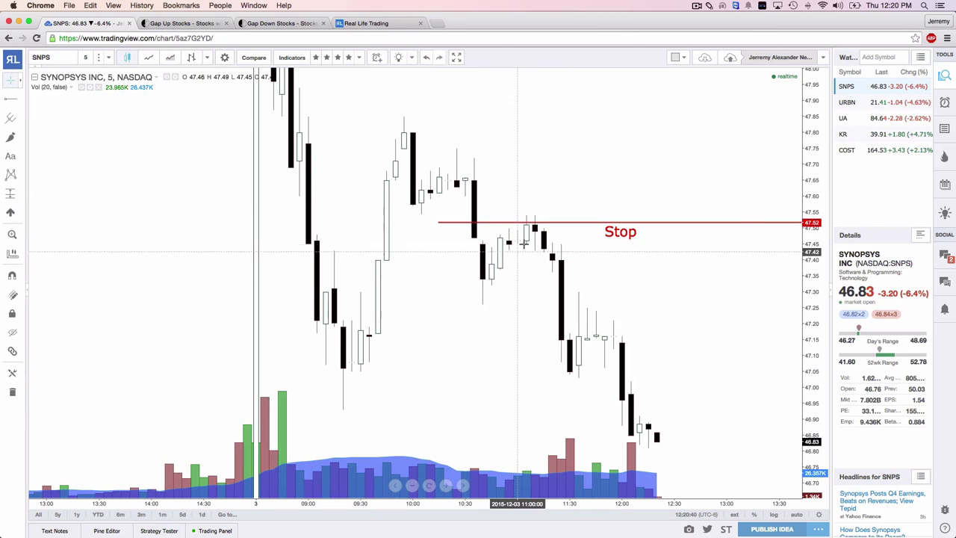
- Point magenta strokes at the three candles of the 11:05 top, with a green line under their lows and a red line above their highs
drag(525, 164, 527, 210)
drag(537, 135, 536, 209)
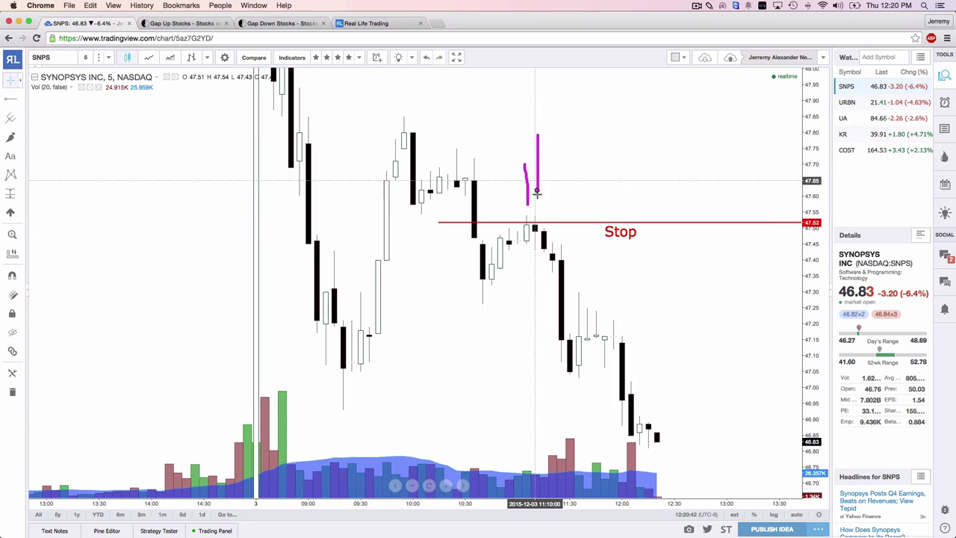
drag(561, 151, 547, 220)
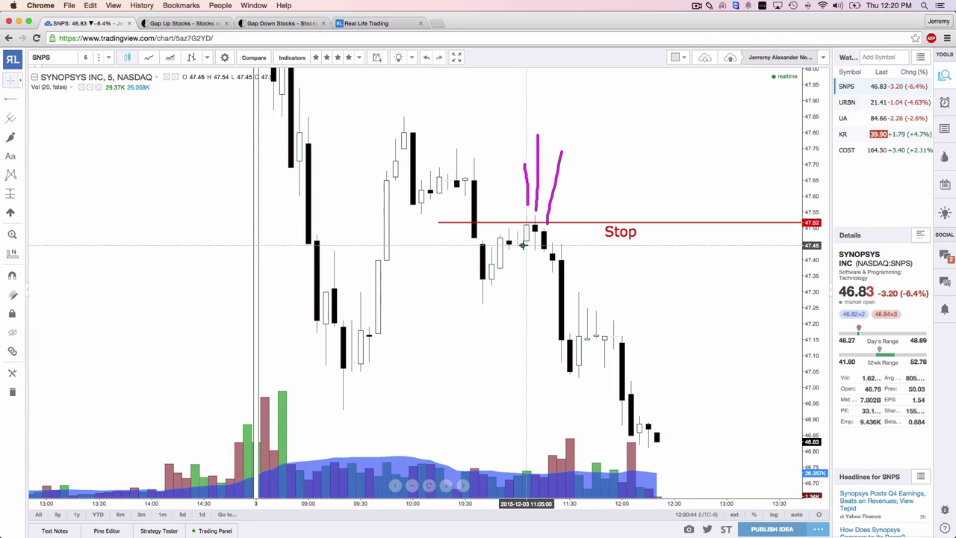
drag(537, 254, 555, 256)
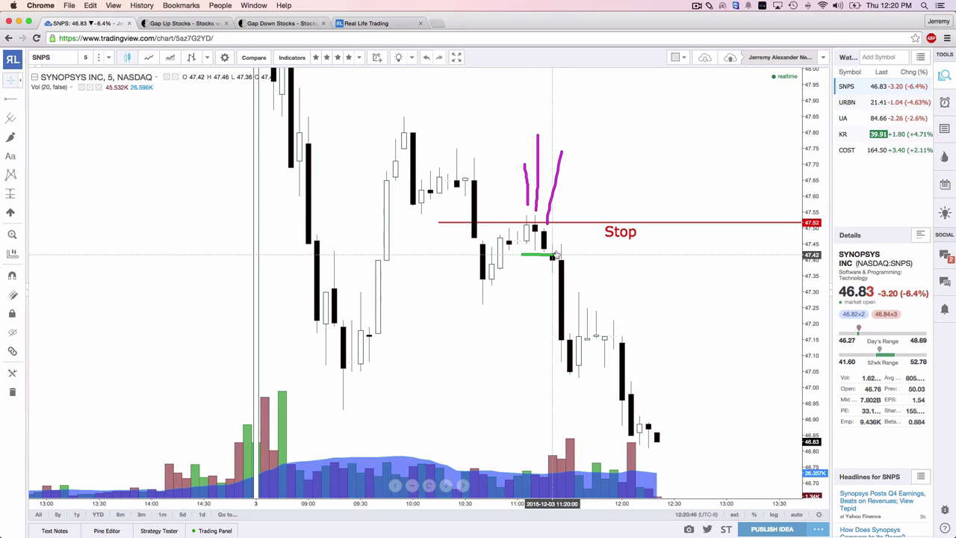
drag(515, 212, 566, 213)
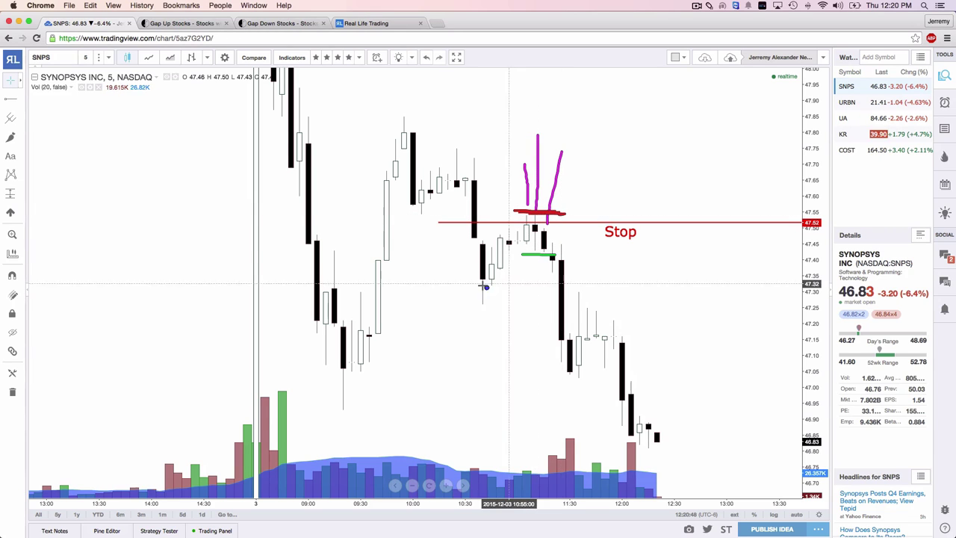
- Draw a blue line near the prior swing low, trace the lower highs into the top in magenta and blue, and clear all marks
drag(469, 289, 565, 289)
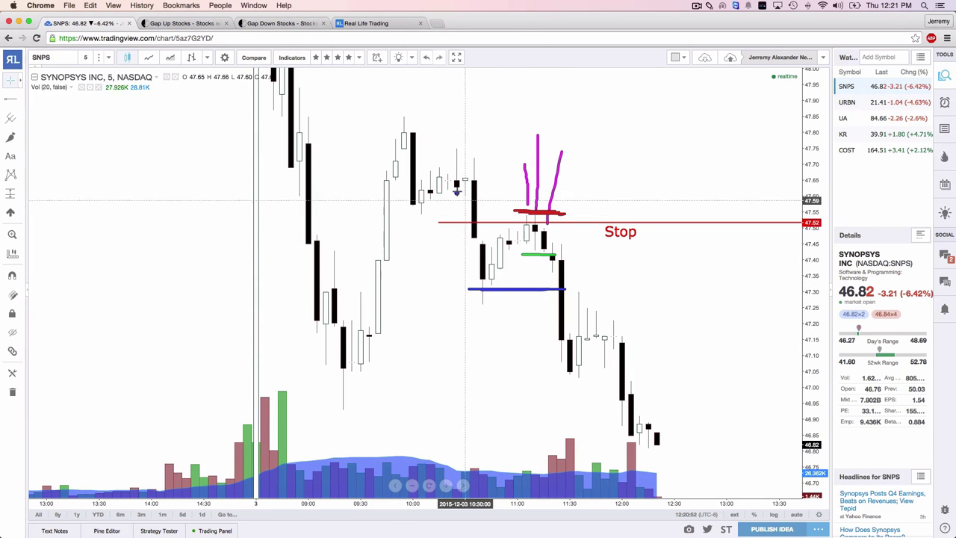
mouse_move(473, 181)
mouse_down()
mouse_move(478, 278)
mouse_move(534, 224)
mouse_up()
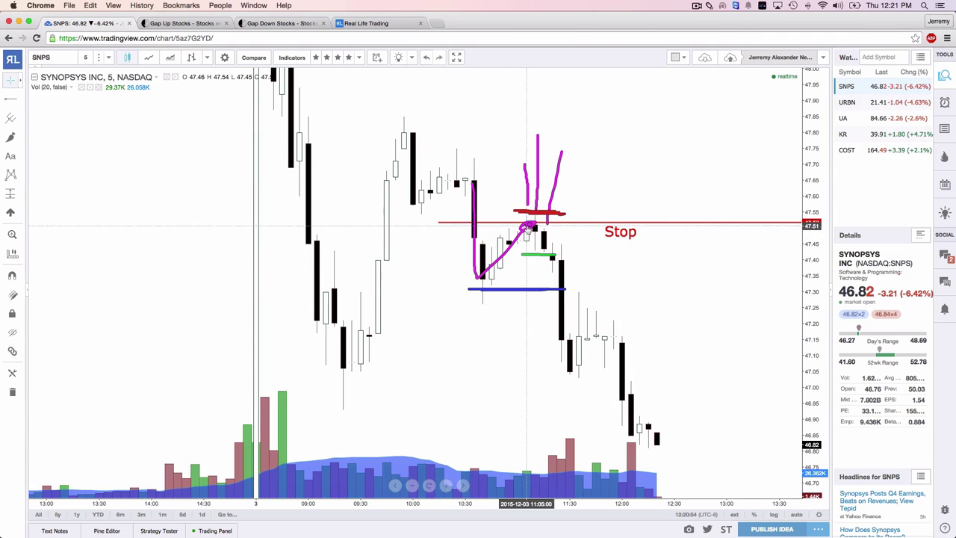
mouse_move(384, 219)
mouse_down()
mouse_move(412, 147)
mouse_move(463, 170)
mouse_move(484, 278)
mouse_move(531, 228)
mouse_move(529, 218)
mouse_up()
mouse_move(507, 148)
mouse_down()
mouse_move(551, 216)
mouse_move(538, 224)
mouse_move(543, 364)
mouse_move(370, 345)
mouse_up()
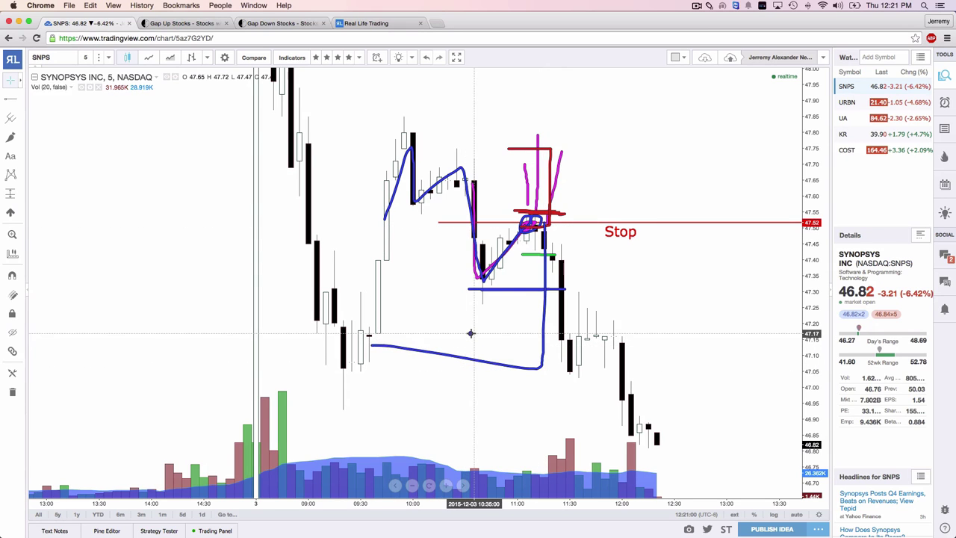
key(Escape)
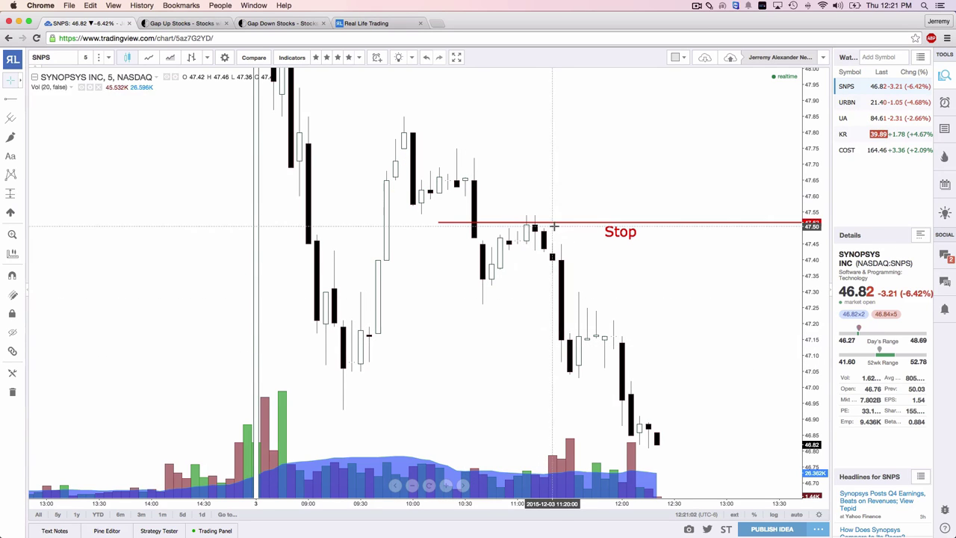
- Point green freehand strokes at the 11:05, 11:10 and 11:15 candles of the top, and clear the marks
mouse_move(528, 135)
mouse_down()
mouse_move(522, 205)
mouse_move(541, 213)
mouse_up()
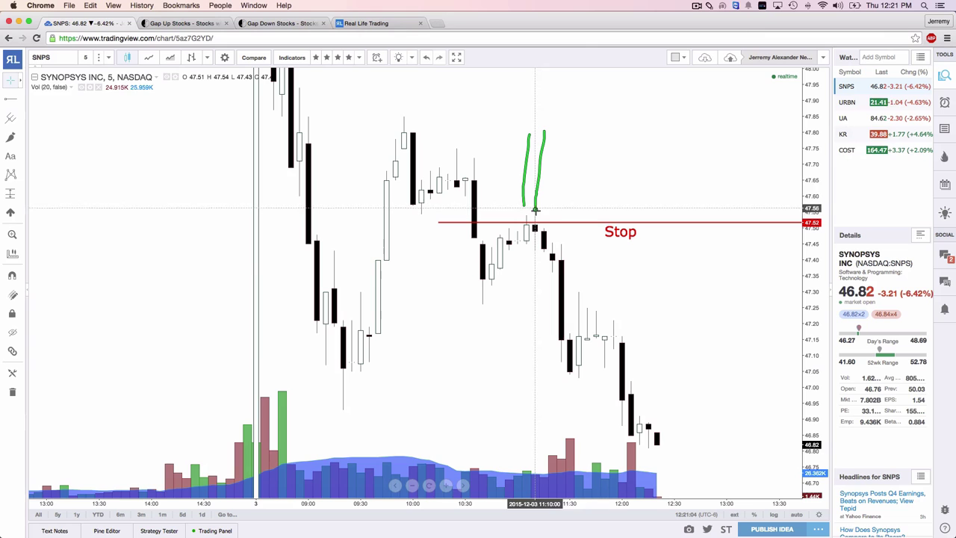
drag(582, 122, 550, 216)
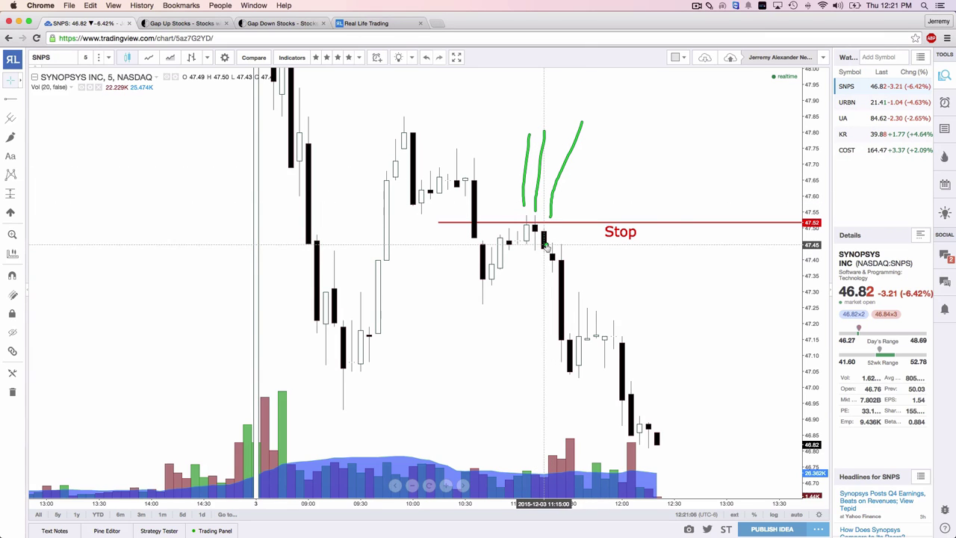
key(Escape)
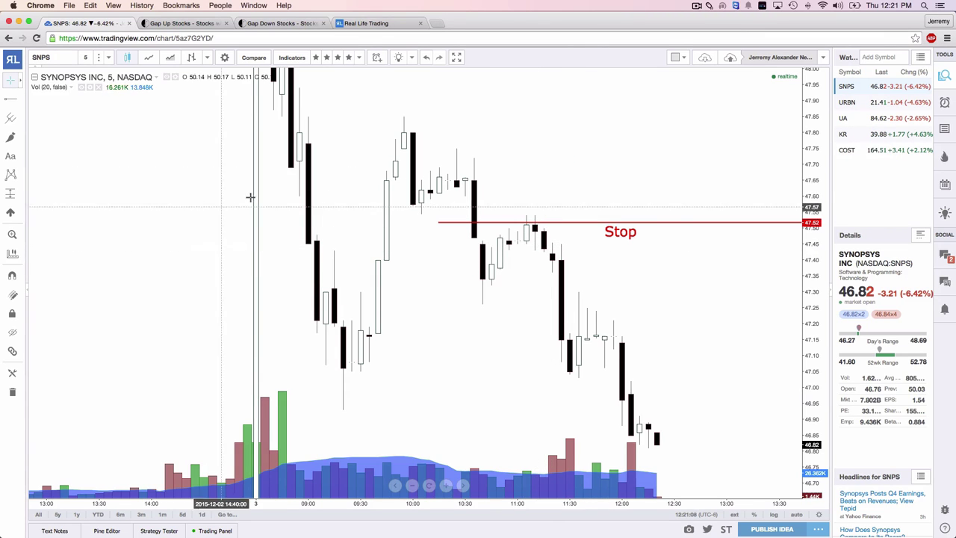
- In the empty chart area above the latest candles, sketch a tall red candle, a small wicked green candle below it, and a tall green candle
scroll(735, 213, down, 3)
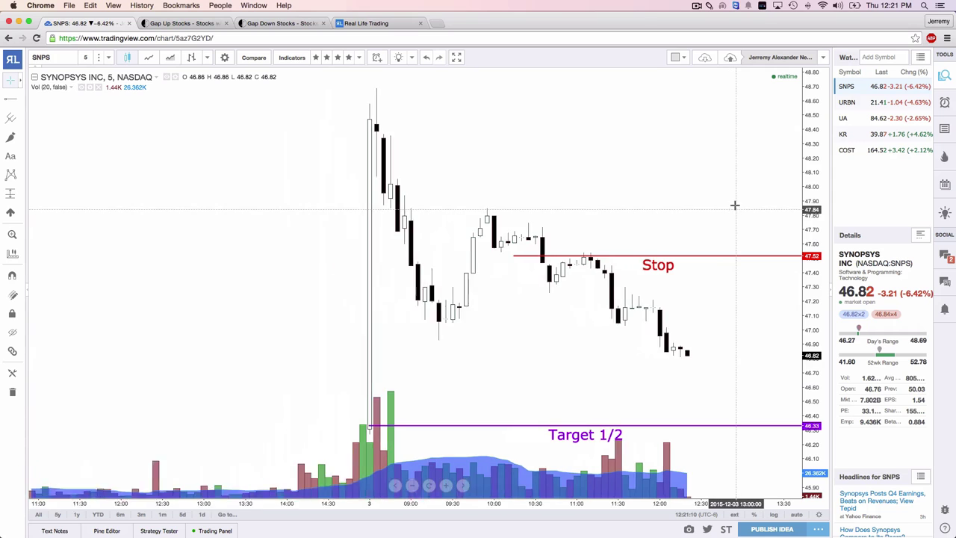
scroll(734, 204, right, 3)
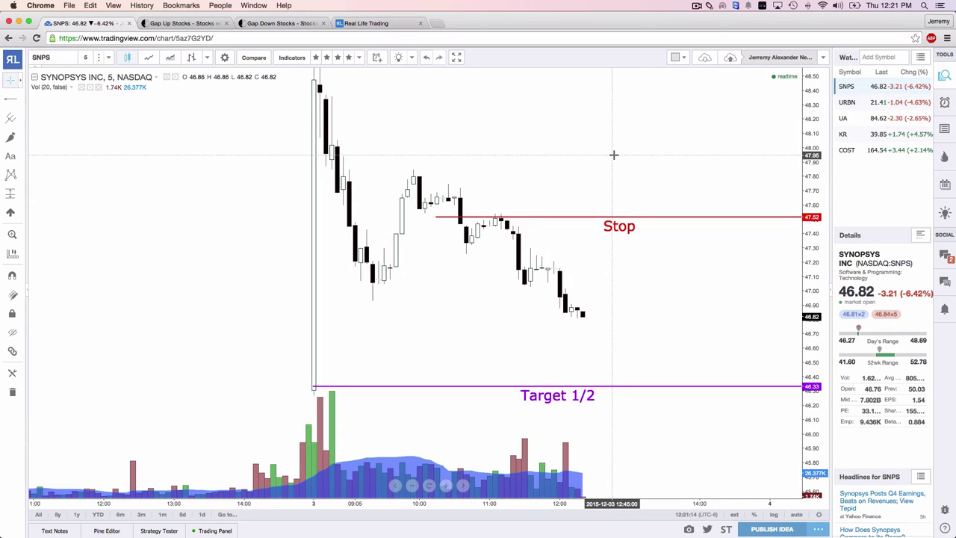
mouse_move(583, 121)
mouse_down()
mouse_move(587, 152)
mouse_move(598, 159)
mouse_up()
key(ctrl+z)
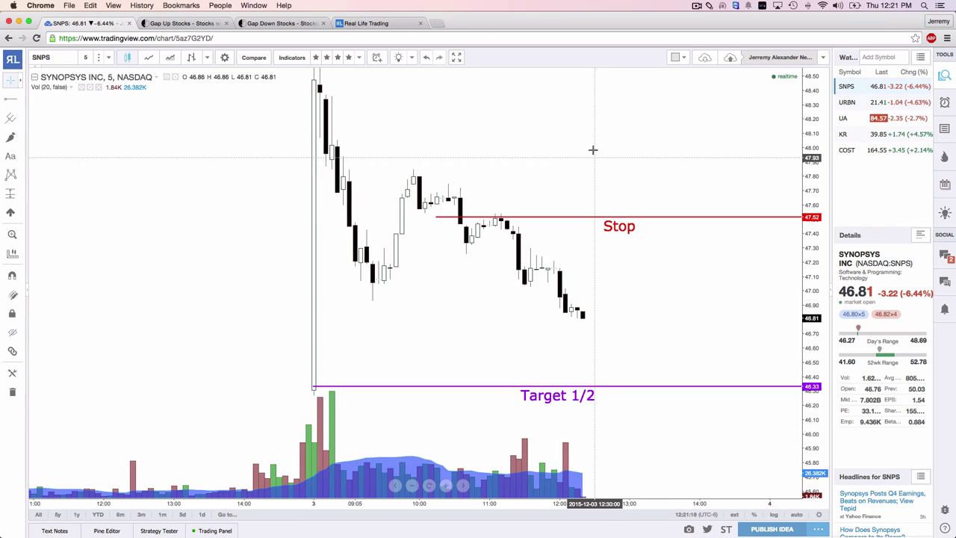
mouse_move(564, 114)
mouse_down()
mouse_move(572, 157)
mouse_move(581, 130)
mouse_move(562, 116)
mouse_up()
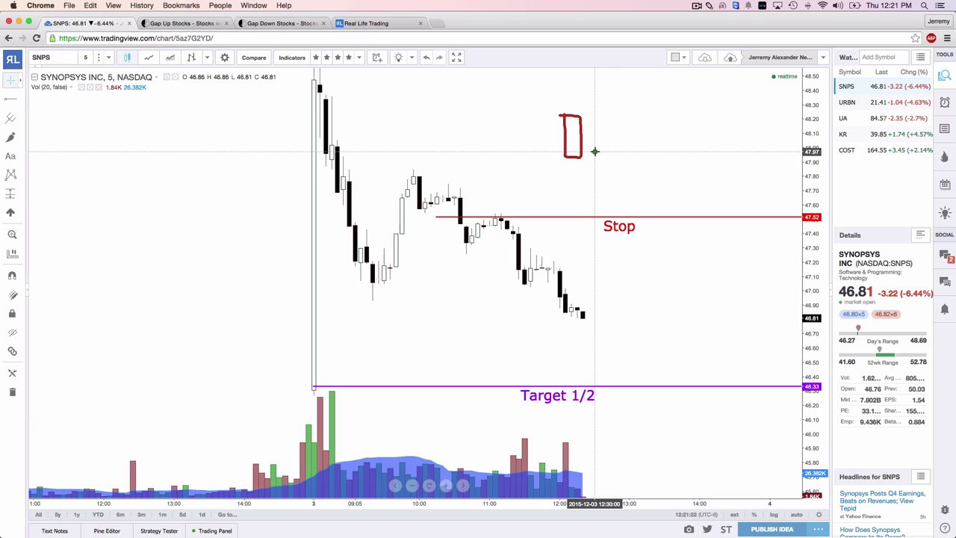
mouse_move(594, 152)
mouse_down()
mouse_move(599, 182)
mouse_move(618, 117)
mouse_move(635, 153)
mouse_move(617, 158)
mouse_up()
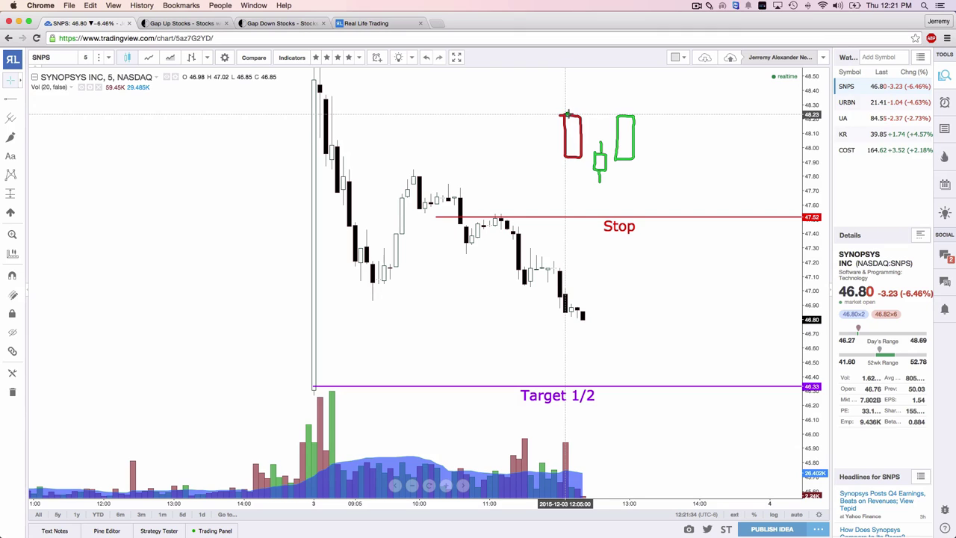
- Add blue upper wicks to the two tall sketched candles, a green line above and a red line below the pattern, and clear the sketch
drag(571, 107, 571, 117)
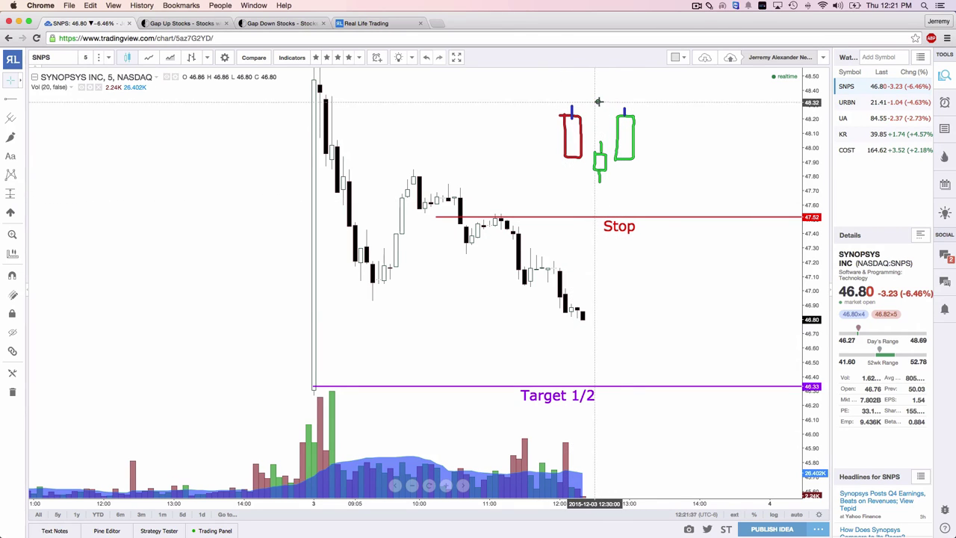
drag(598, 102, 653, 106)
drag(587, 190, 637, 188)
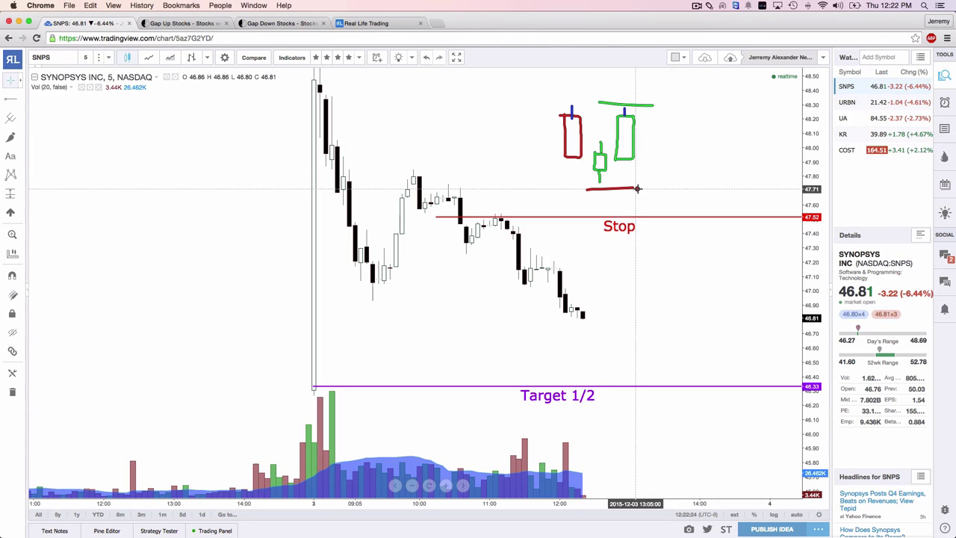
key(Escape)
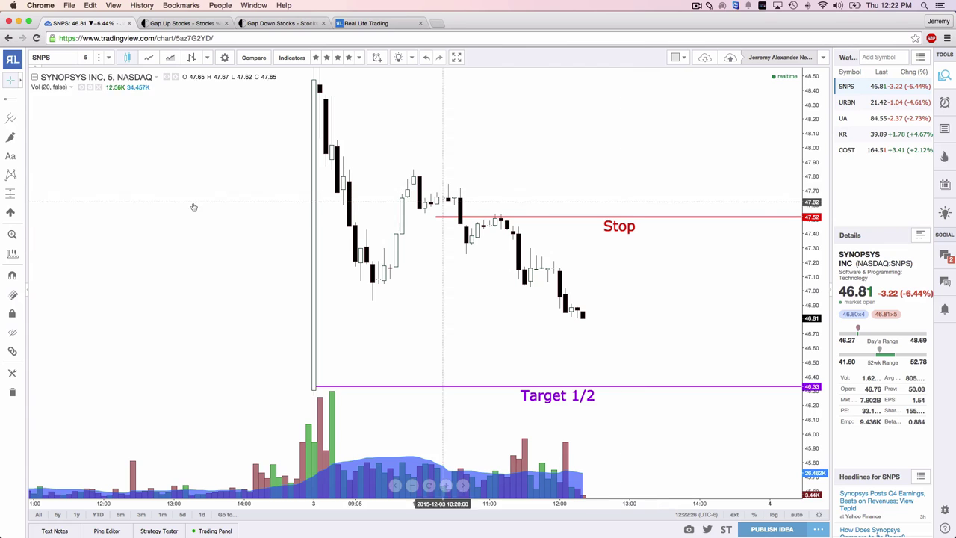
- Lower the red stop line and its Stop label to 47.18, starting the line near the 12:00 candles
drag(474, 117, 634, 130)
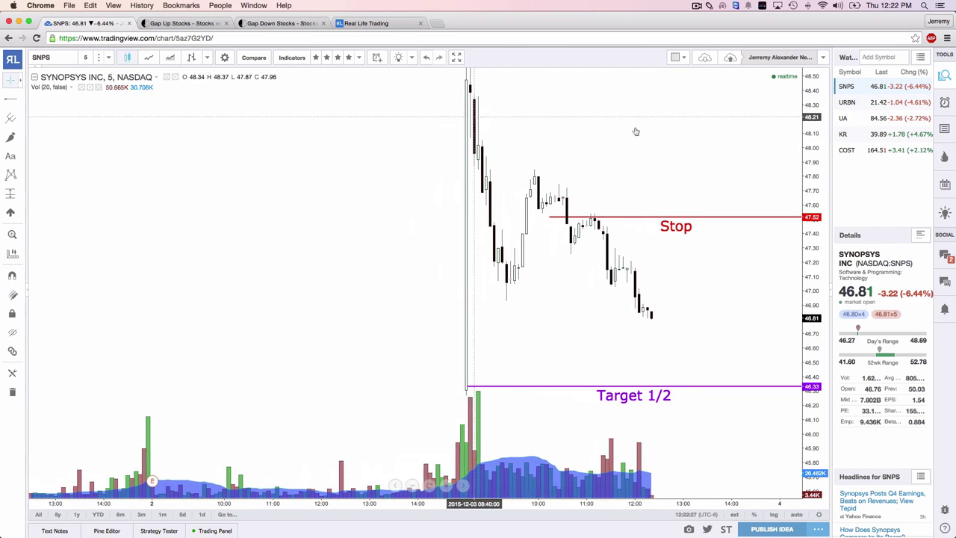
scroll(742, 280, right, 3)
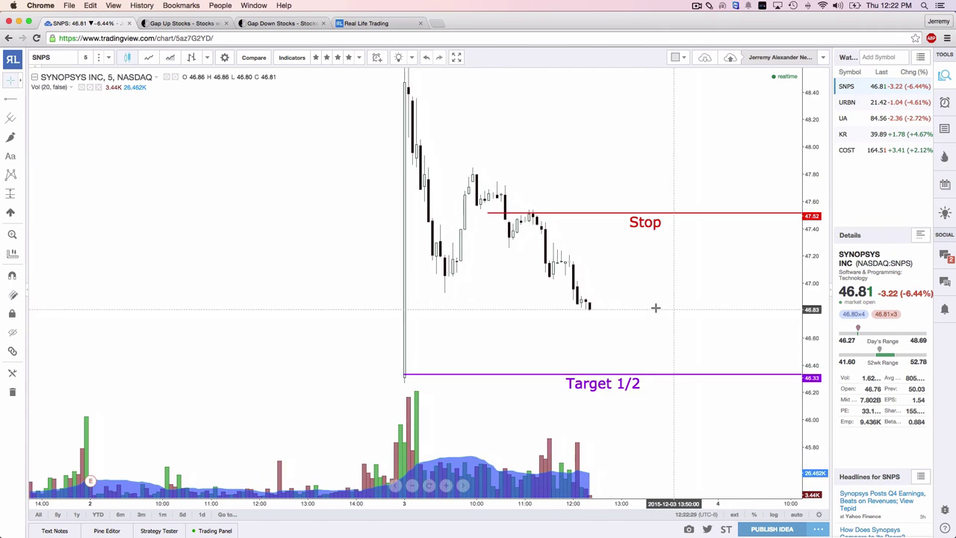
drag(565, 212, 653, 258)
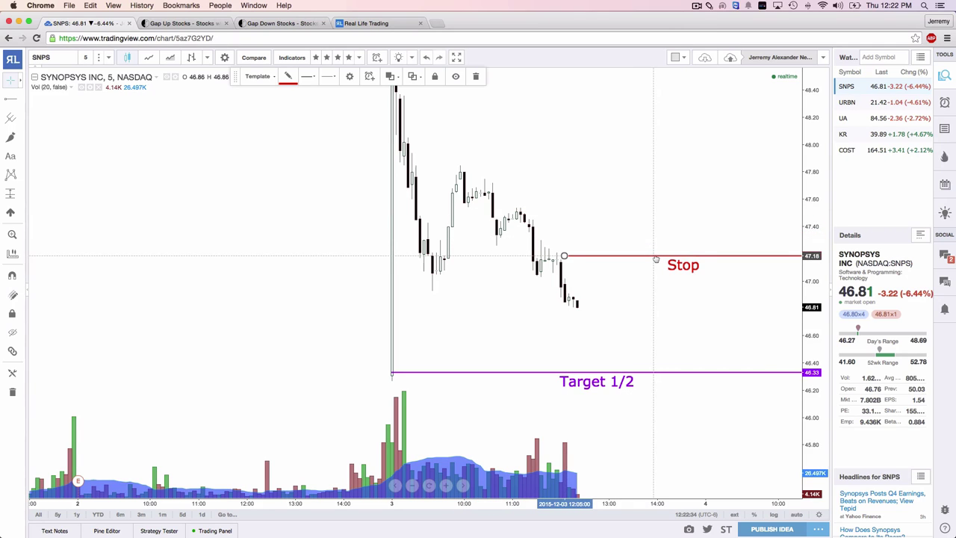
click(692, 244)
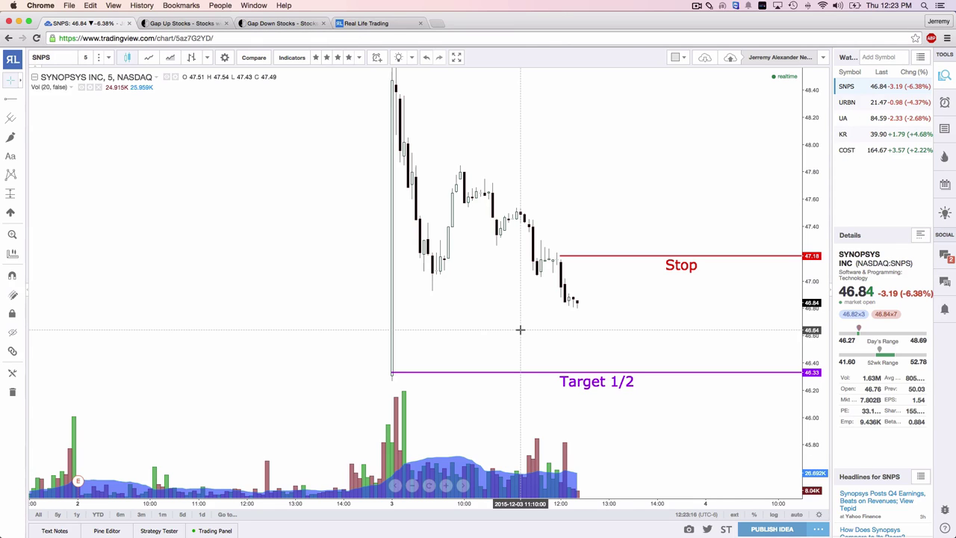
- Place the "Strongest Candlestick pattern reversals" text note in the empty area before the gap and add "3b. MSR/ESR" to its list
click(10, 156)
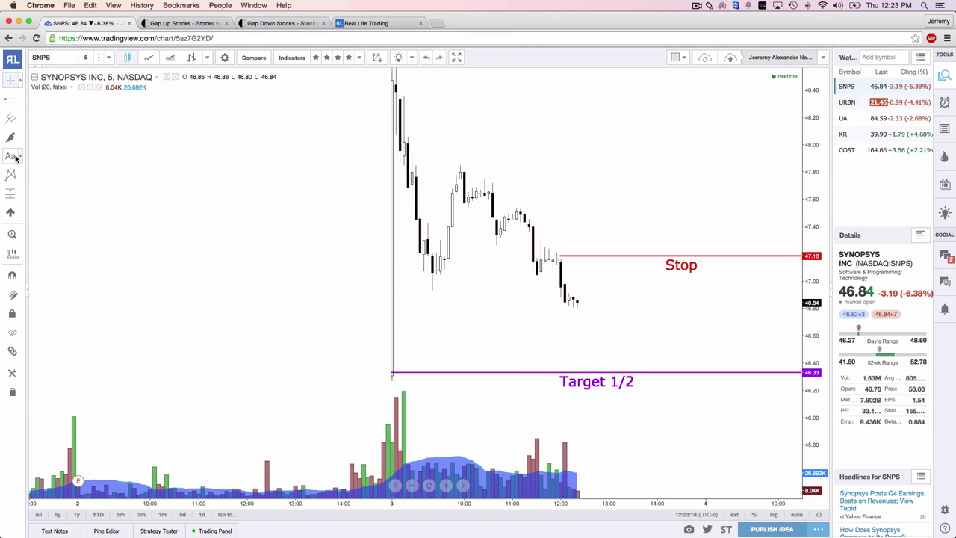
click(144, 139)
click(200, 287)
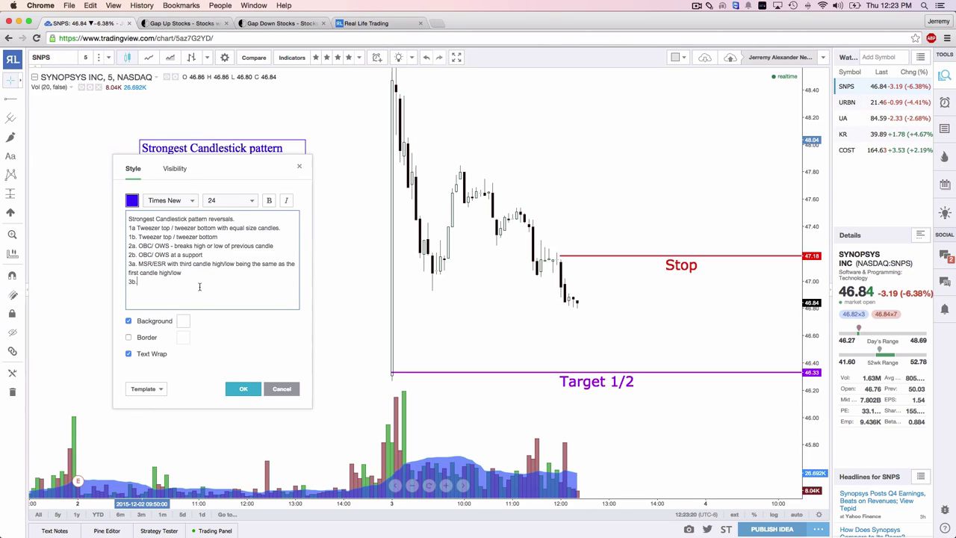
text(MSR/E)
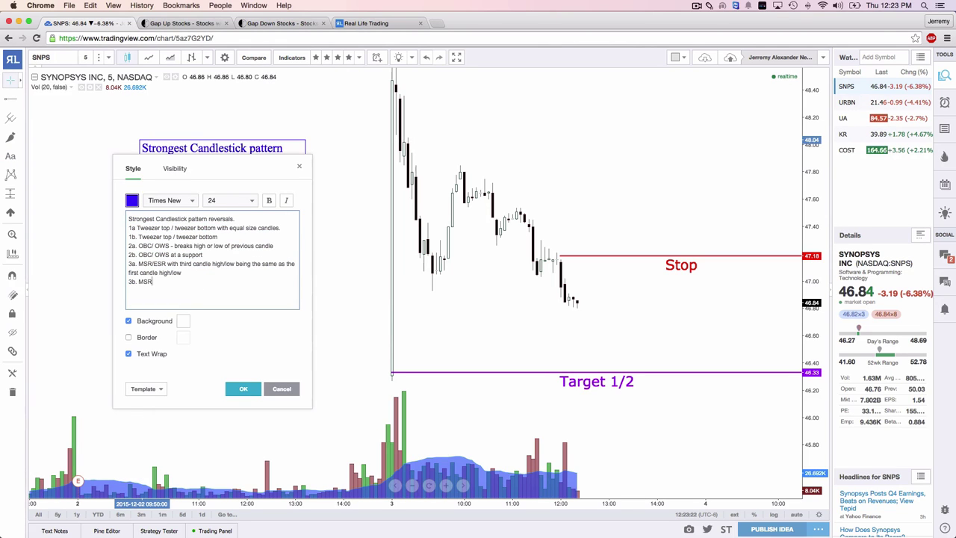
key(BackSpace)
key(BackSpace)
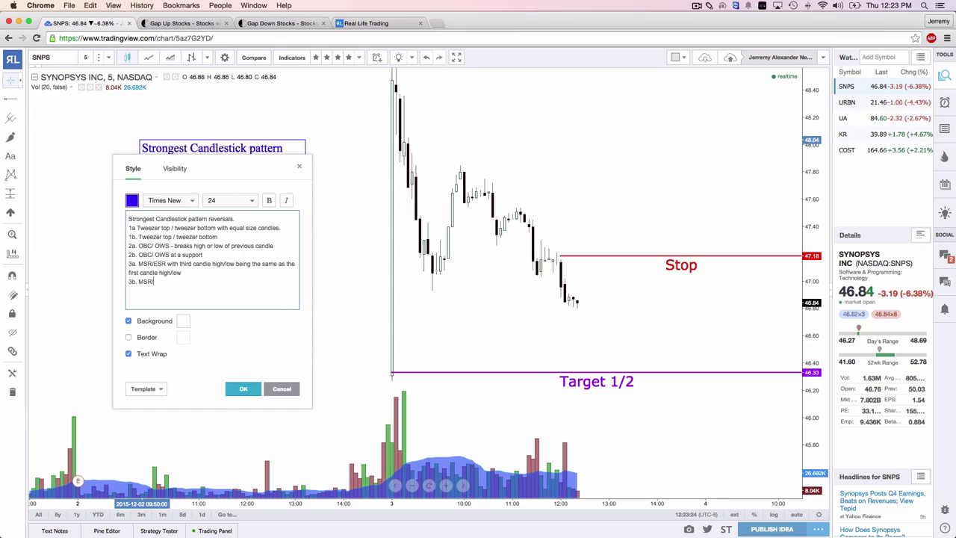
text(ESR)
- Add the line "4. Bullish engulfing / bearish engulfing" to the note, correct both misspellings of engulfing, and apply the text
key(Return)
text(4. Bullish engulphing)
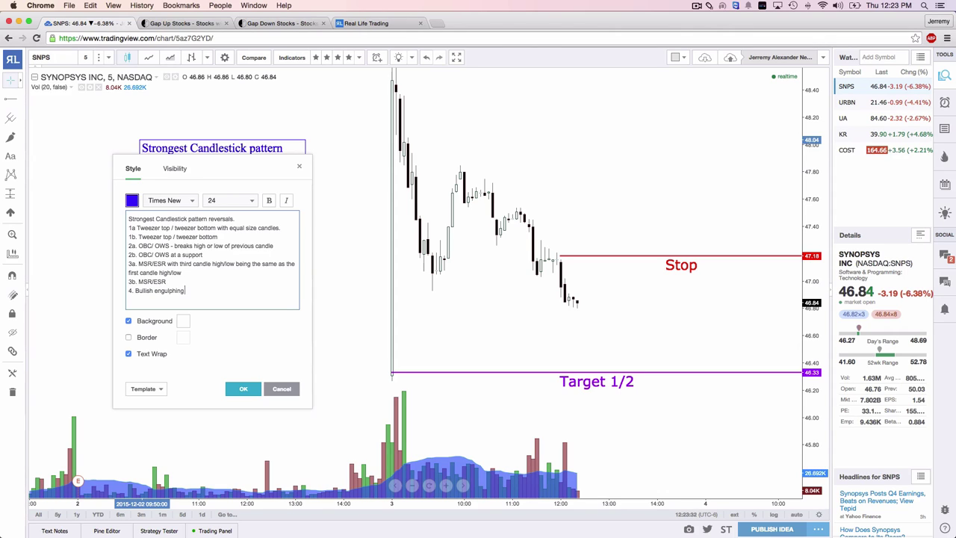
text( / bearish e)
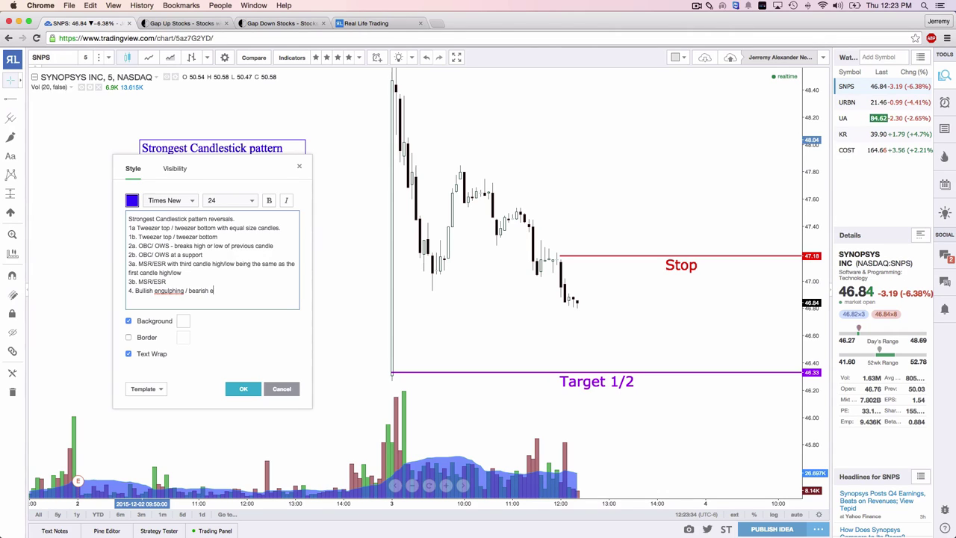
text(ngulphing)
right_click(162, 290)
click(188, 297)
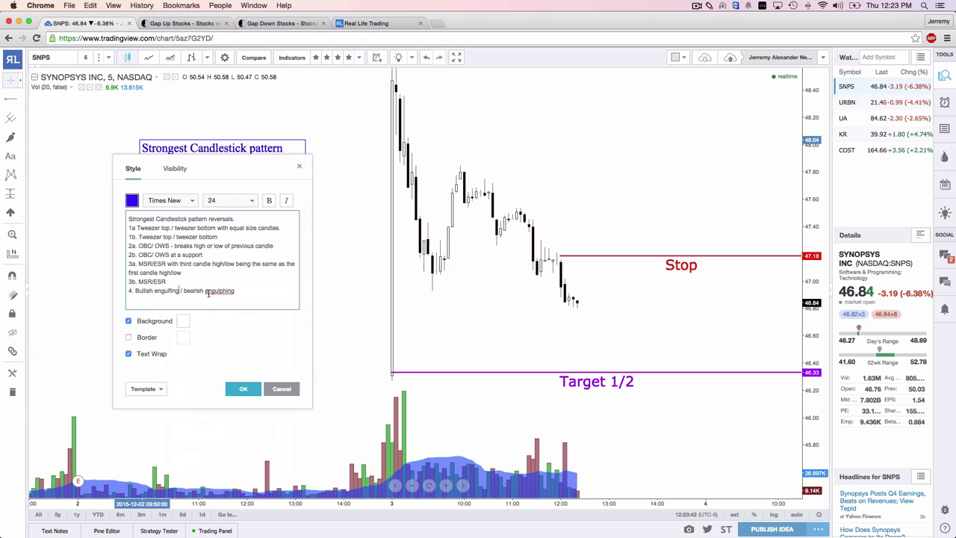
right_click(211, 292)
click(224, 295)
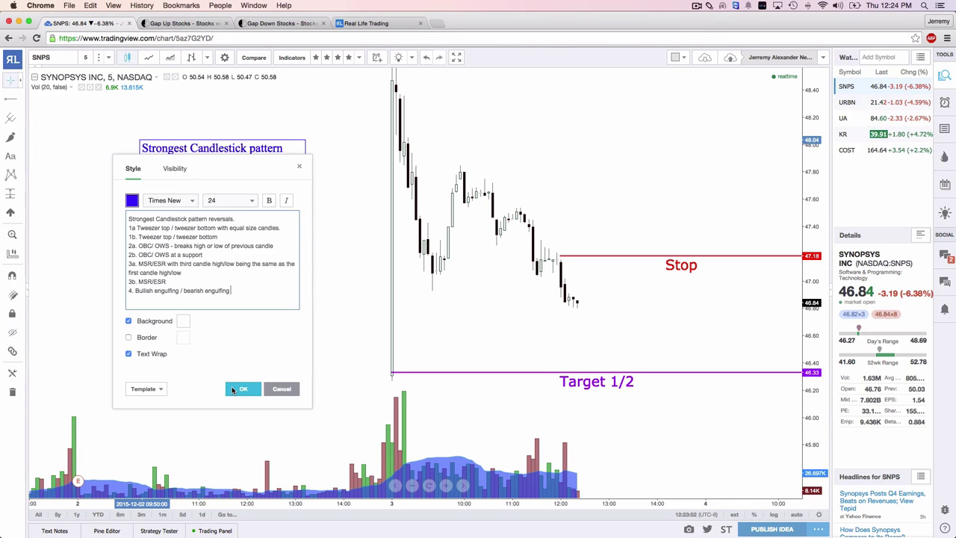
click(233, 390)
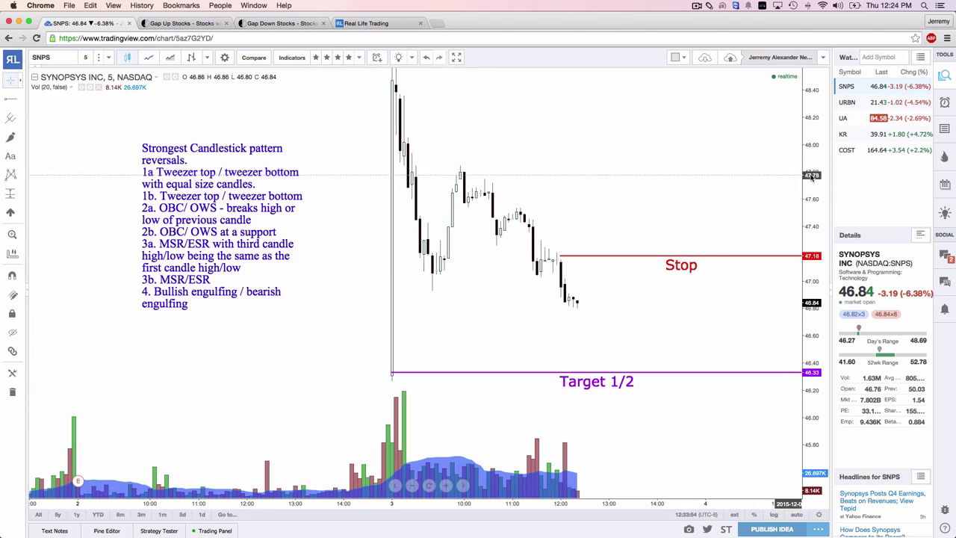
- Show the KR chart, frame the 09:05 low with a green bracket and green and red lines, and point arrows at the 09:40 low
click(859, 134)
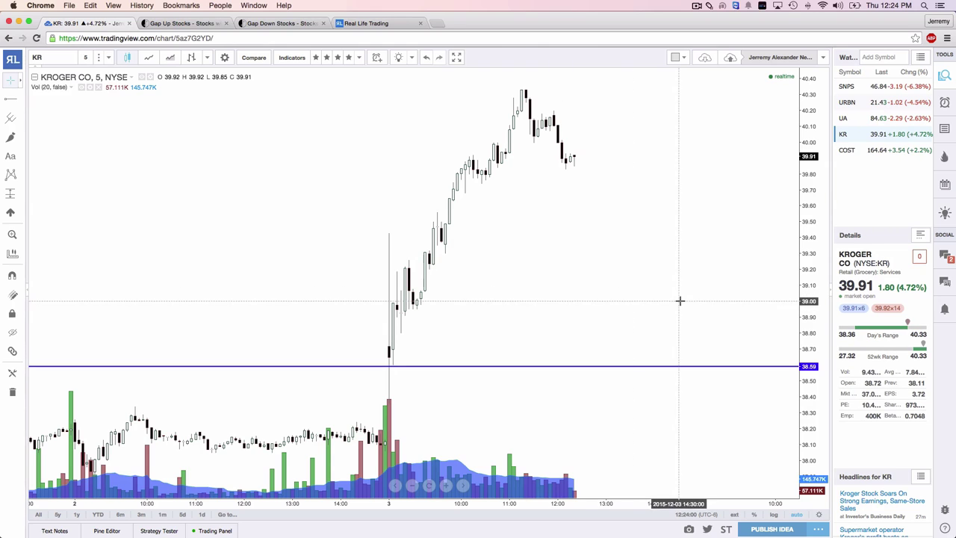
mouse_move(515, 407)
mouse_down()
mouse_move(518, 423)
mouse_move(482, 311)
mouse_move(449, 259)
mouse_move(462, 269)
mouse_up()
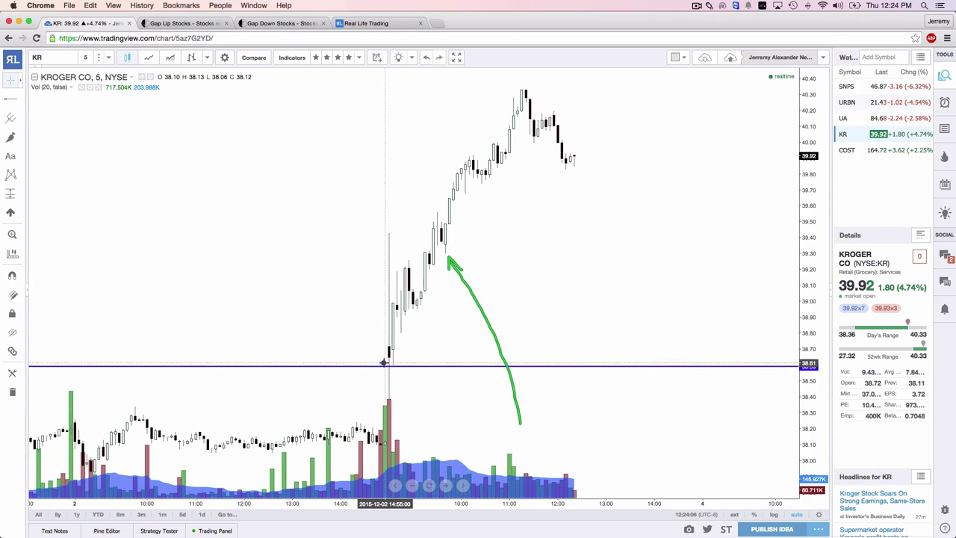
mouse_move(384, 362)
mouse_down()
mouse_move(402, 270)
mouse_move(412, 314)
mouse_move(424, 303)
mouse_up()
key(Escape)
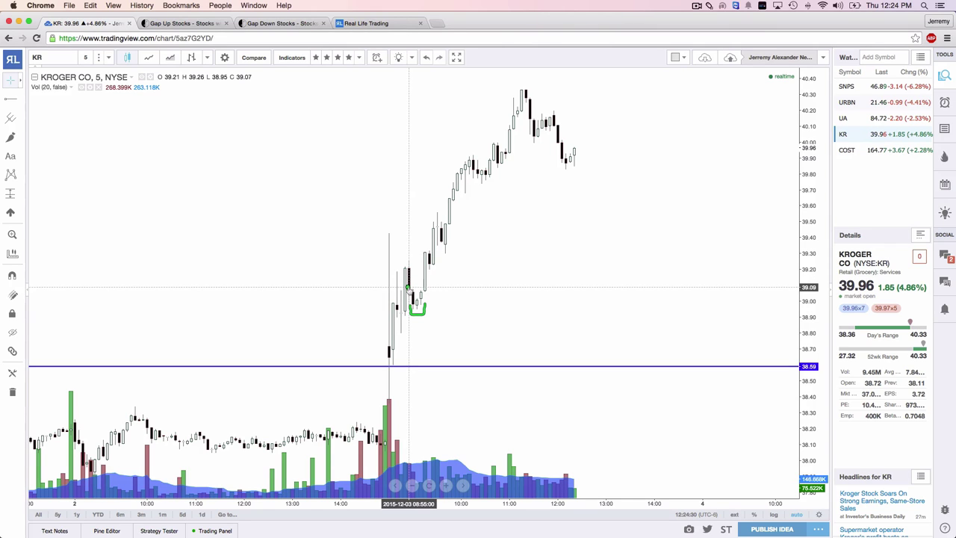
mouse_move(407, 285)
mouse_down()
mouse_move(439, 286)
mouse_move(403, 312)
mouse_up()
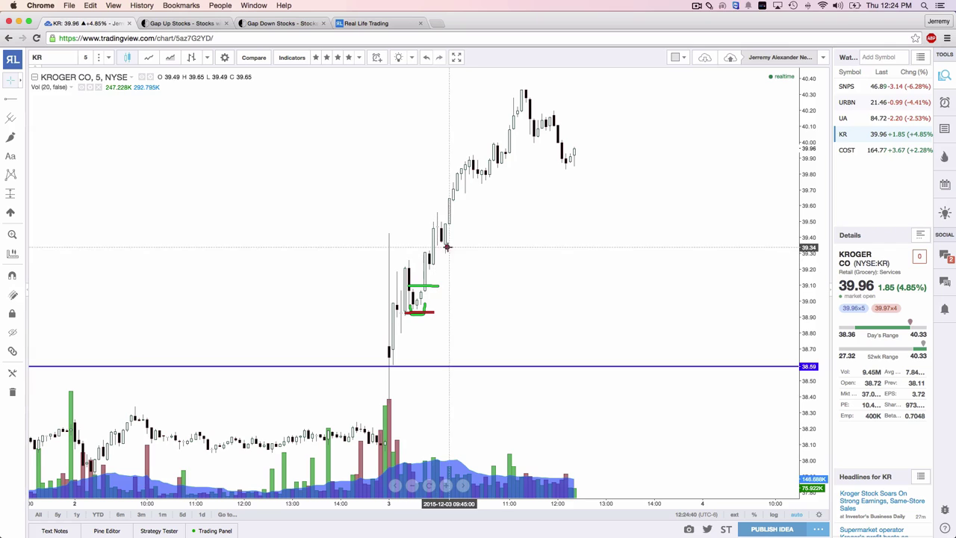
mouse_move(479, 318)
mouse_down()
mouse_move(447, 259)
mouse_move(461, 267)
mouse_up()
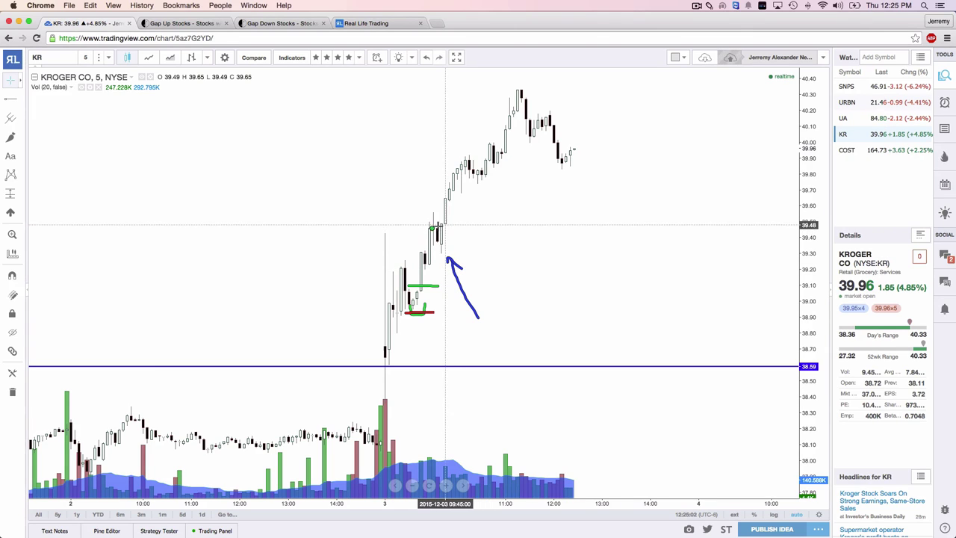
- Mark the 09:40 candle's high and low with green lines, draw a red arrow up to the 10:25 candles, and clear all marks
drag(434, 222, 450, 222)
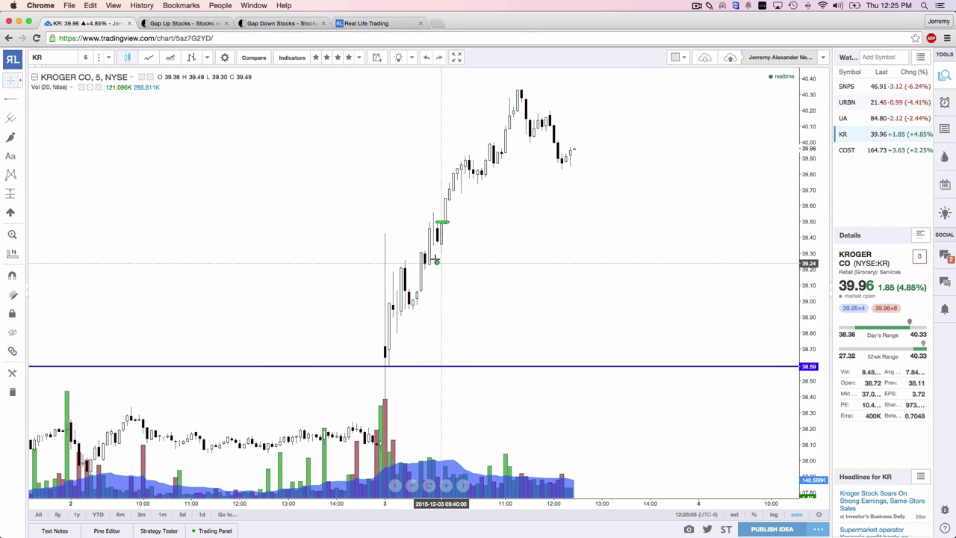
drag(428, 256, 453, 255)
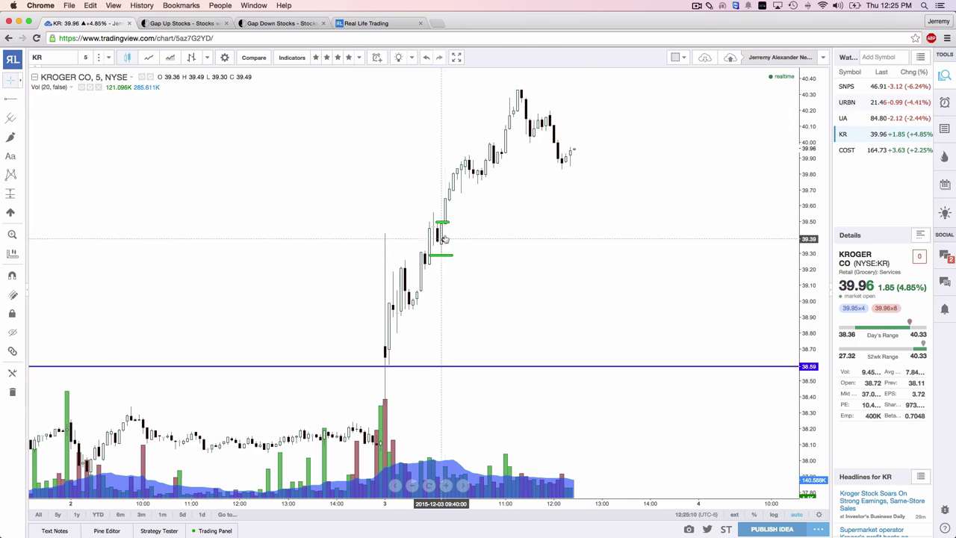
mouse_move(441, 230)
mouse_down()
mouse_move(465, 186)
mouse_move(478, 205)
mouse_up()
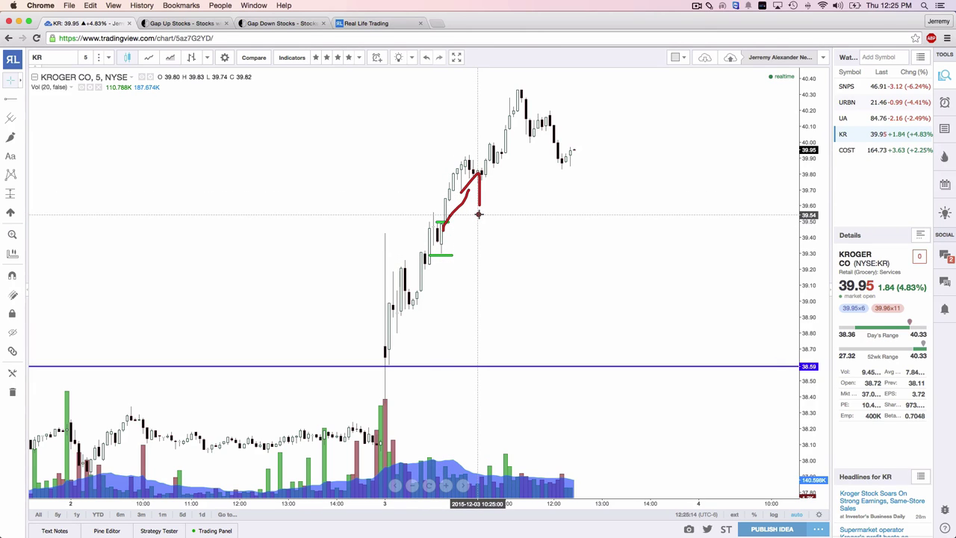
key(ctrl+z)
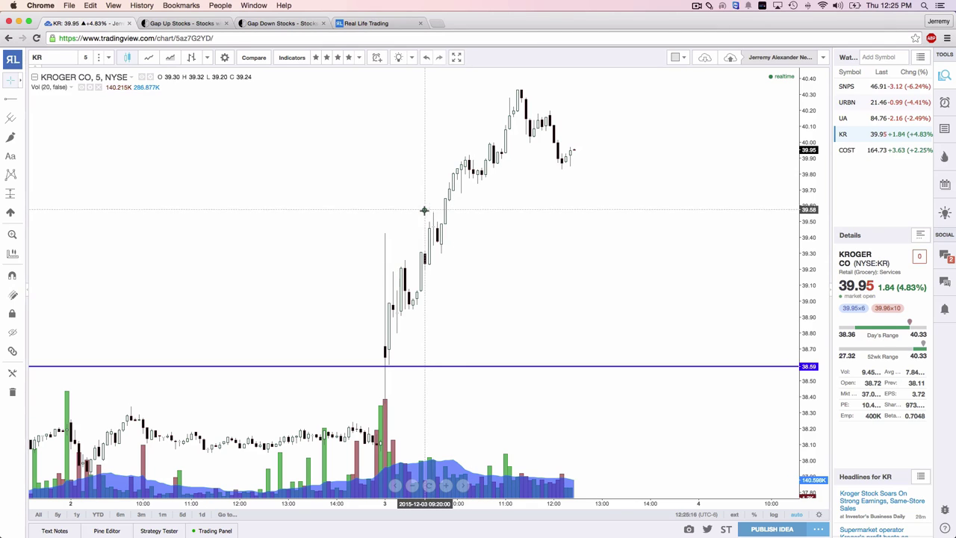
mouse_move(448, 227)
mouse_down()
mouse_move(439, 236)
mouse_move(483, 165)
mouse_move(503, 223)
mouse_up()
key(ctrl+z)
key(ctrl+z)
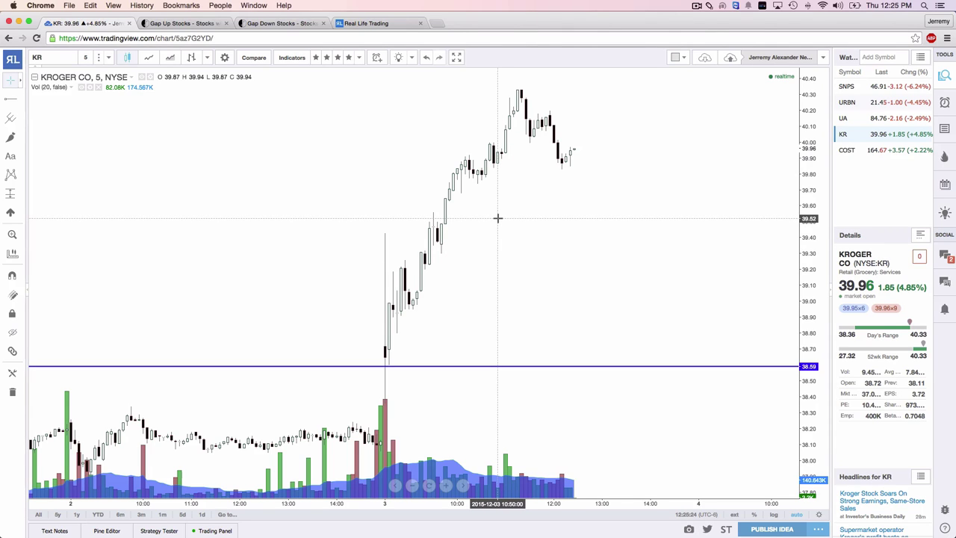
- Place the "Strongest Candlestick pattern reversals" note in the empty area before the gap and add the line "5. Bullish counter attack / dark cloud cover"
click(18, 157)
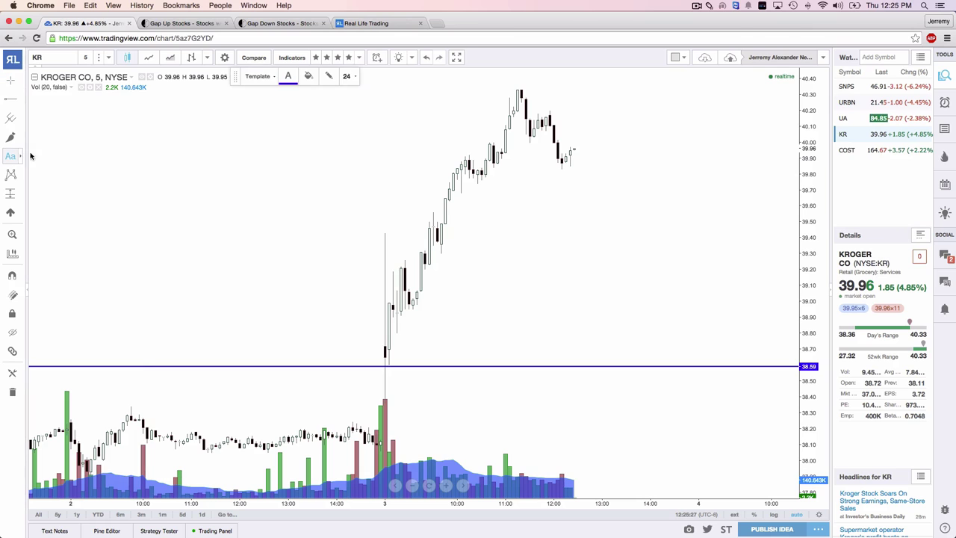
click(151, 232)
key(super+a)
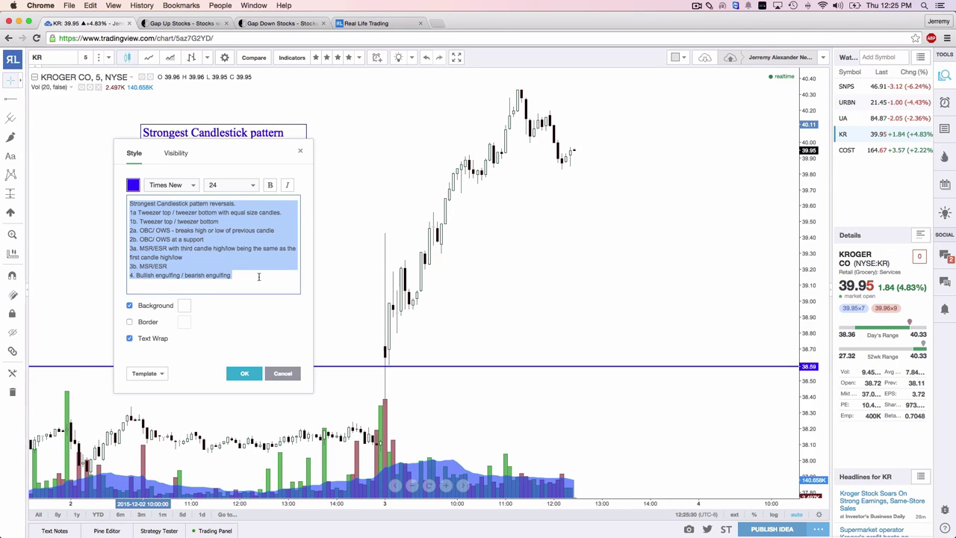
click(258, 277)
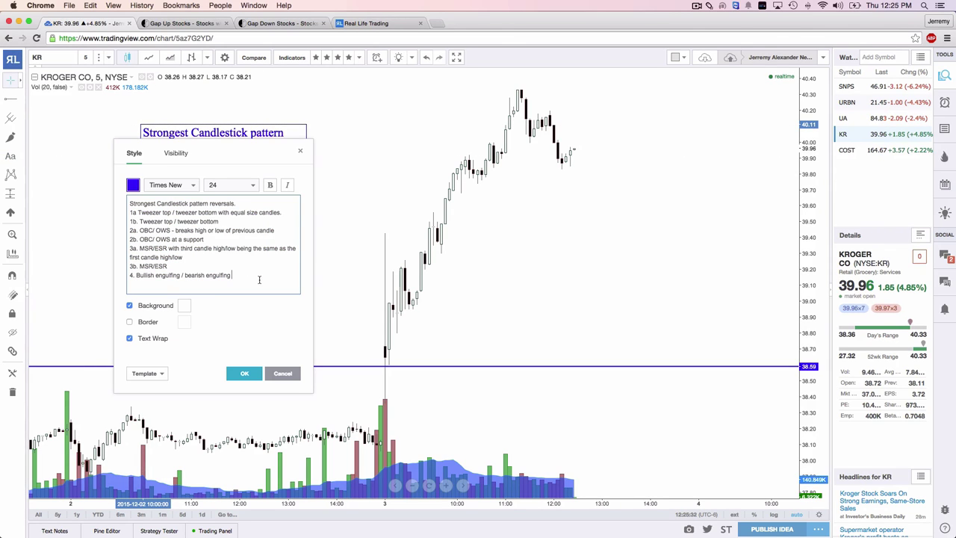
key(Return)
text(5. B)
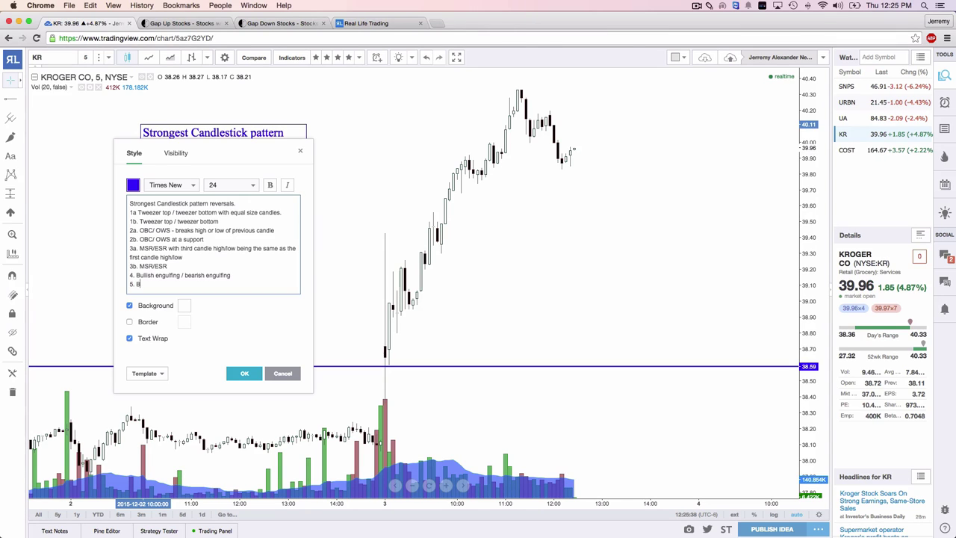
text(ullish counter attack / dark clou)
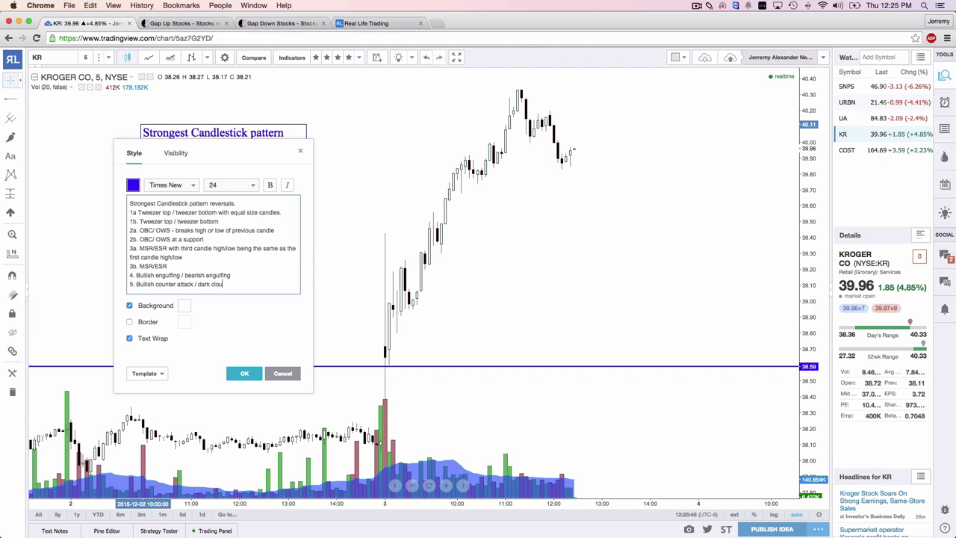
text(d cover)
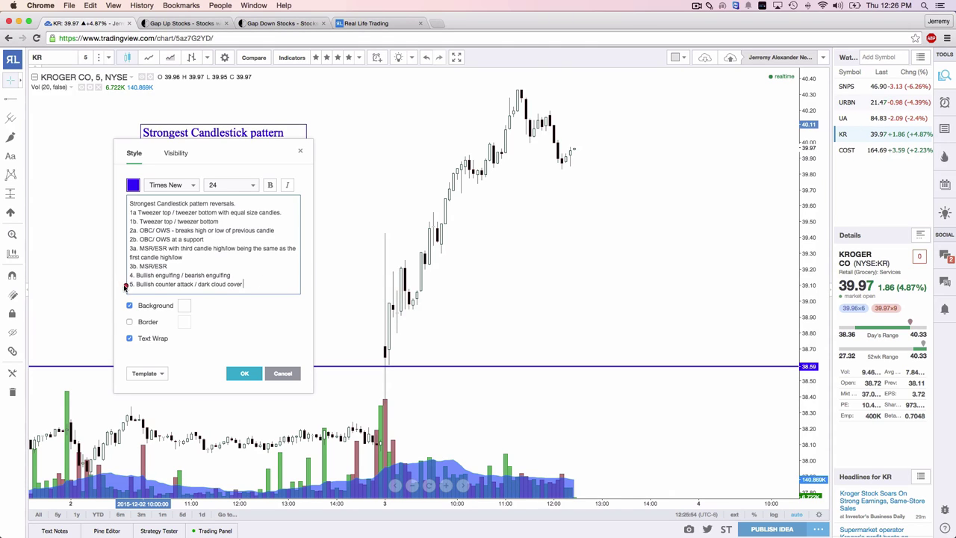
- Draw temporary freehand marks over the note's list and in the empty chart area beside it to explain line 5
mouse_move(126, 286)
mouse_down()
mouse_move(107, 275)
mouse_move(127, 257)
mouse_move(124, 266)
mouse_up()
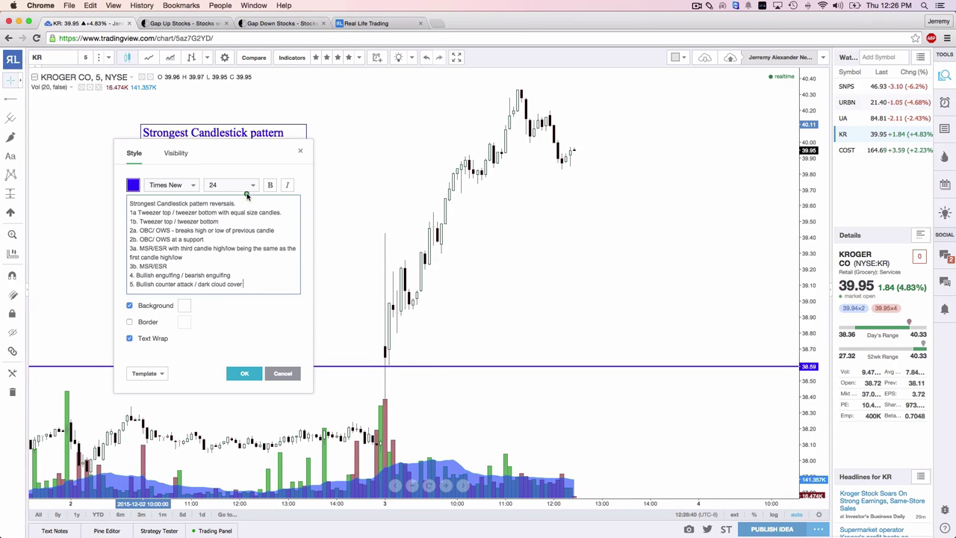
mouse_move(247, 196)
mouse_down()
mouse_move(320, 273)
mouse_move(243, 301)
mouse_up()
drag(420, 192, 309, 235)
mouse_move(314, 230)
mouse_down()
mouse_move(342, 219)
mouse_move(310, 235)
mouse_up()
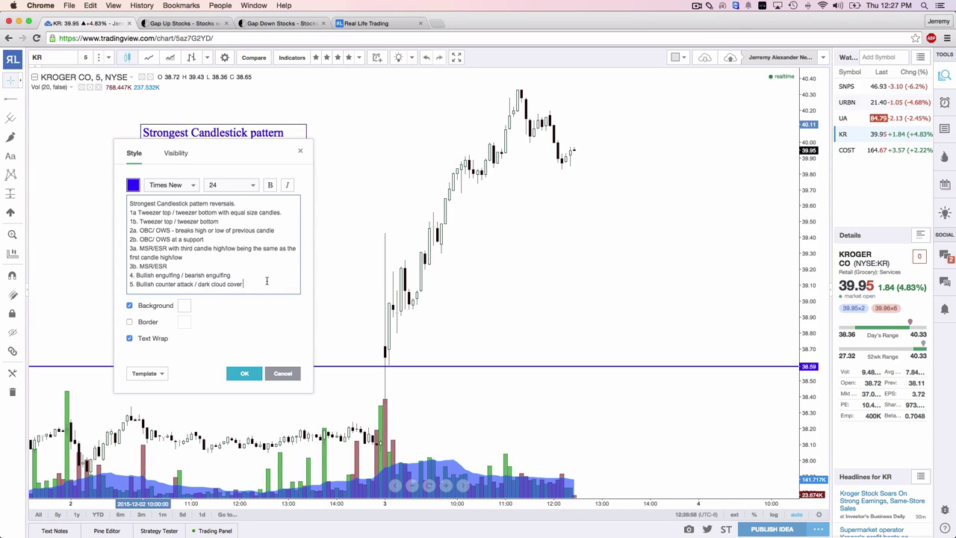
- Add the line "6. Individually strong candle (hammer, shooting start) if it's at a confirmed support or resistance" to the note, correcting the misspelled resistance
key(Return)
text(6. Indi)
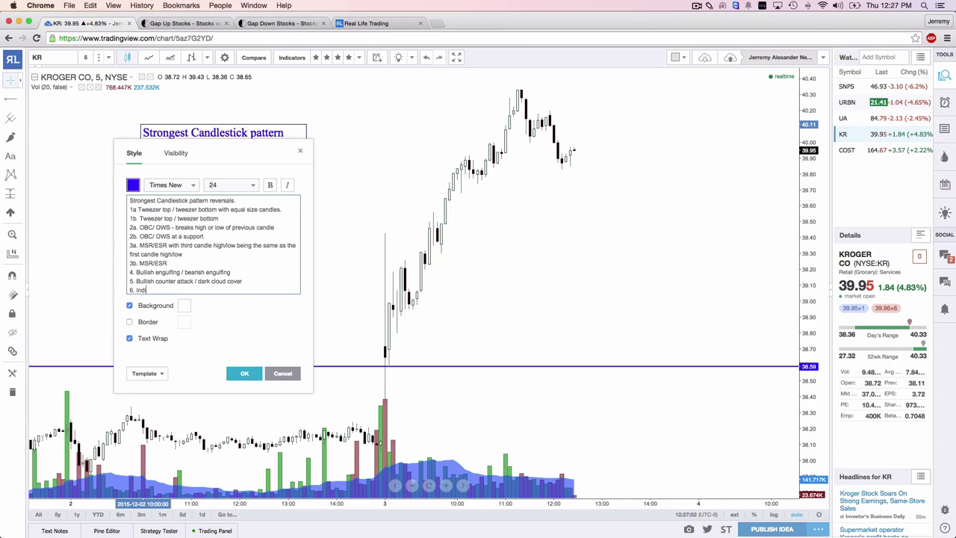
text(vidual)
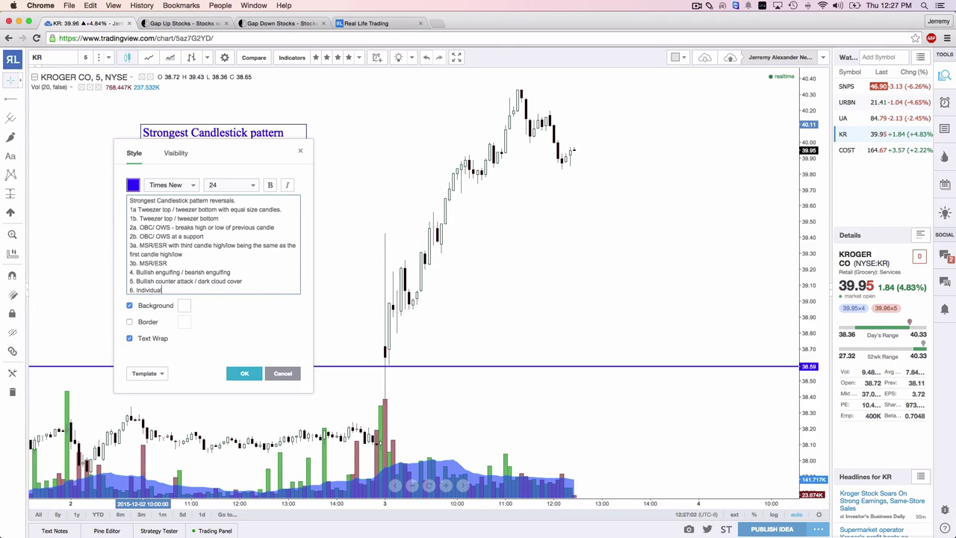
text(ly stron)
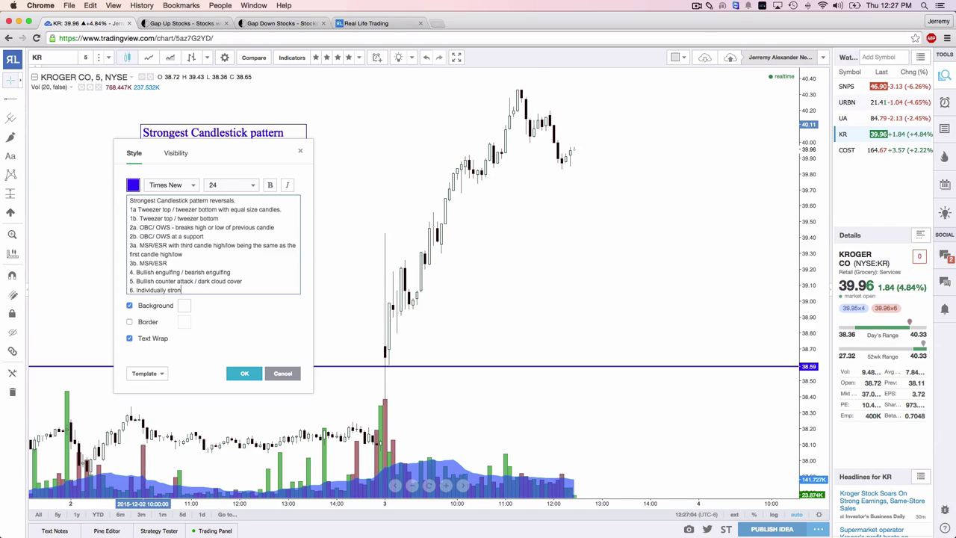
text(g candle (ham)
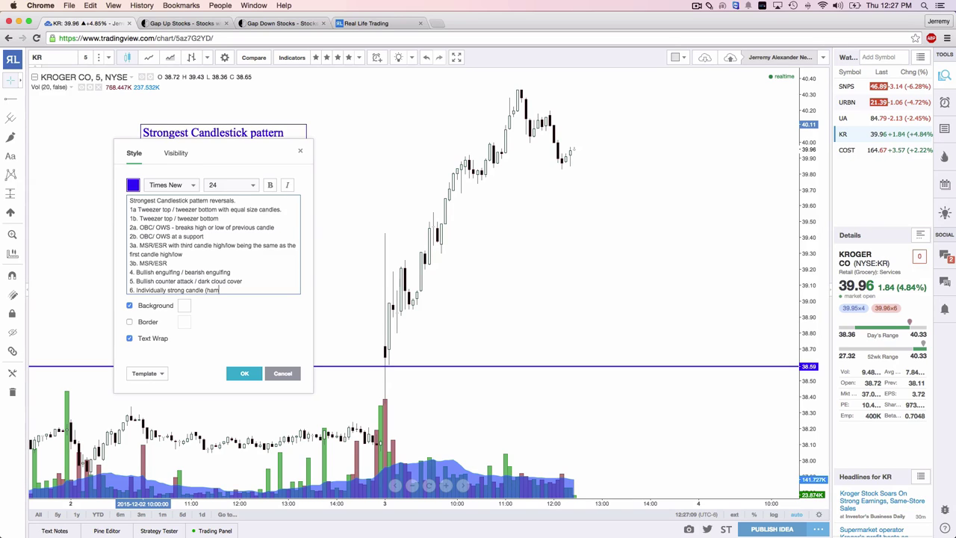
text(mer, shooting start) if)
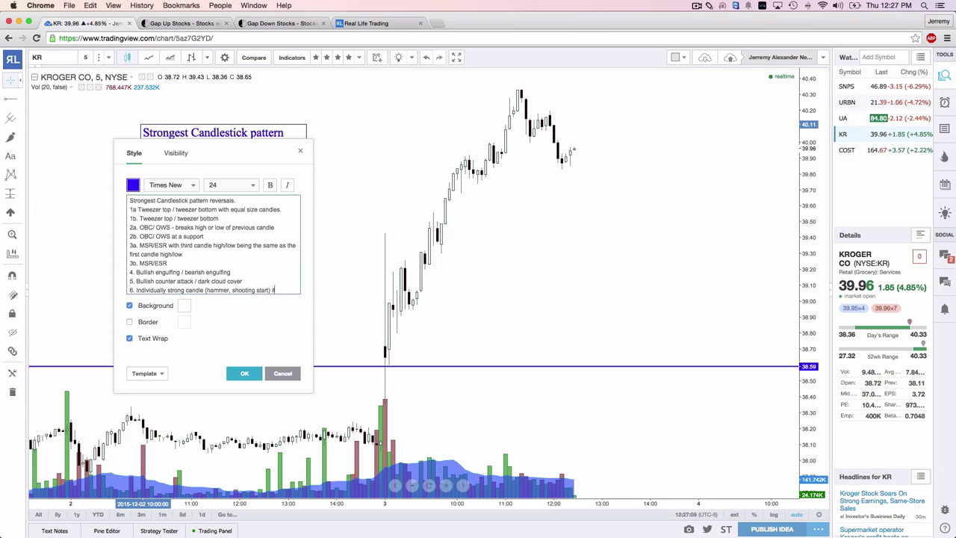
text(it's at a confirmed support or ressitance)
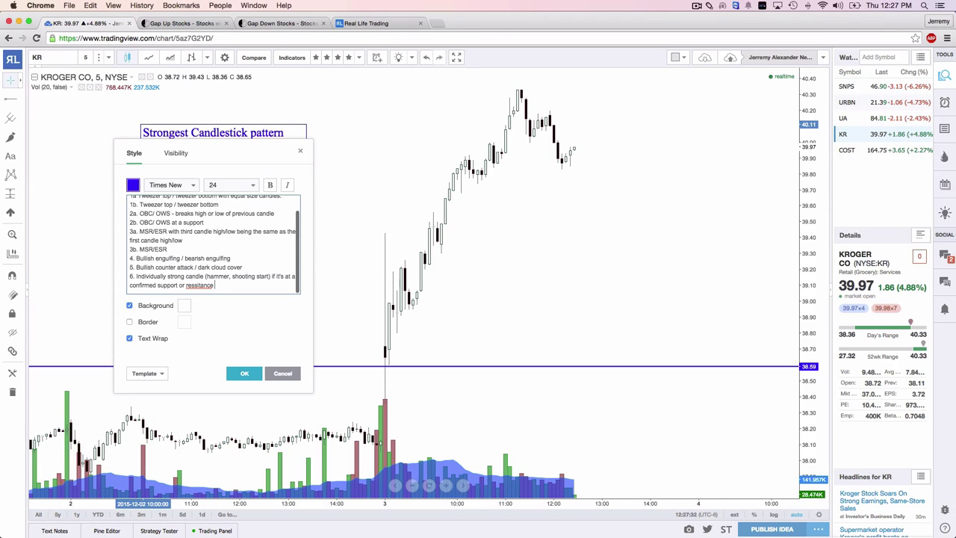
right_click(203, 286)
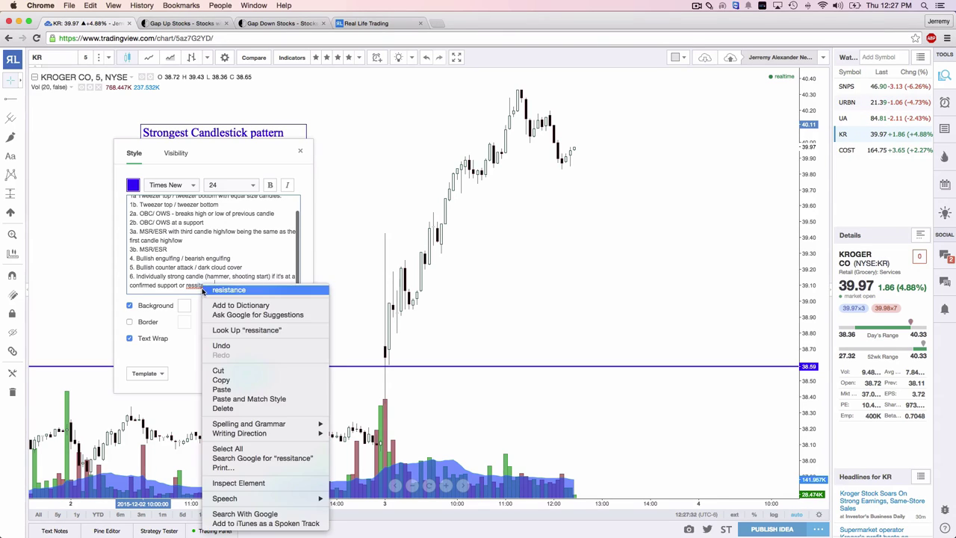
click(212, 290)
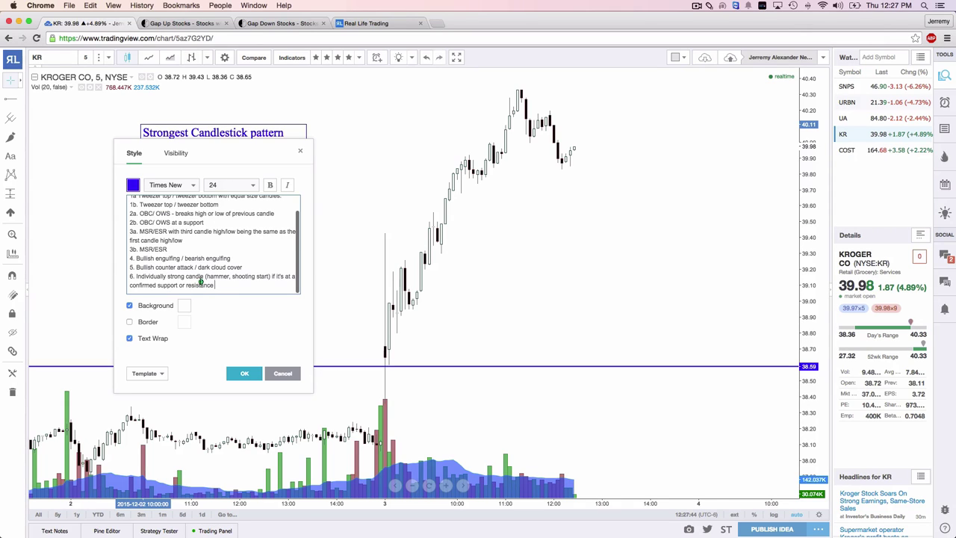
- Underline "hammer" in green with a red arrow up to line 1a, clear the marks, and apply the note text
mouse_move(200, 281)
mouse_down()
mouse_move(290, 275)
mouse_move(291, 211)
mouse_move(255, 204)
mouse_move(281, 197)
mouse_up()
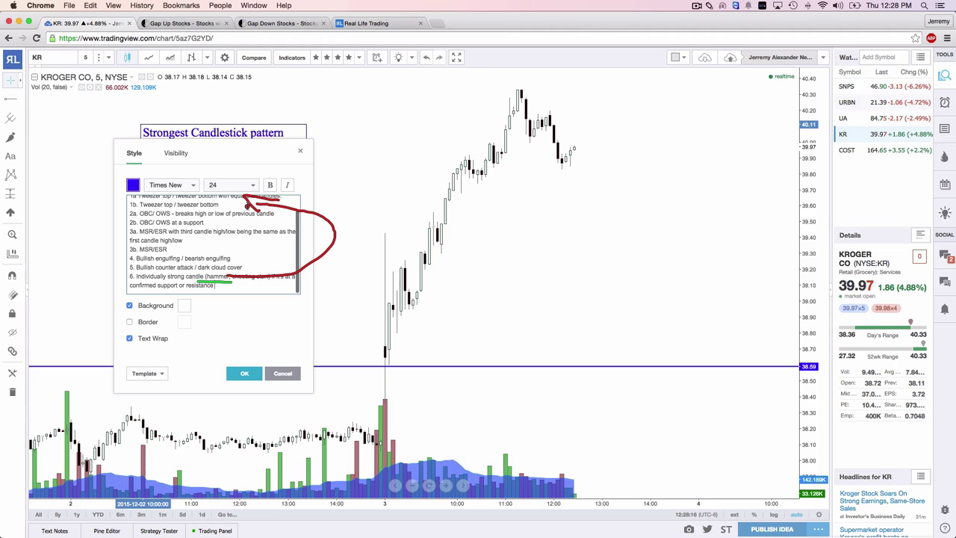
key(Escape)
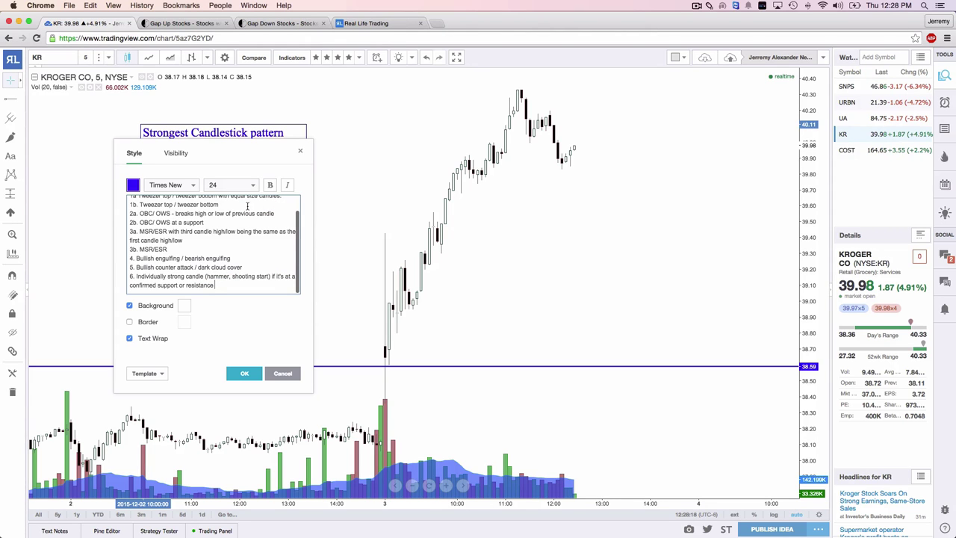
click(245, 372)
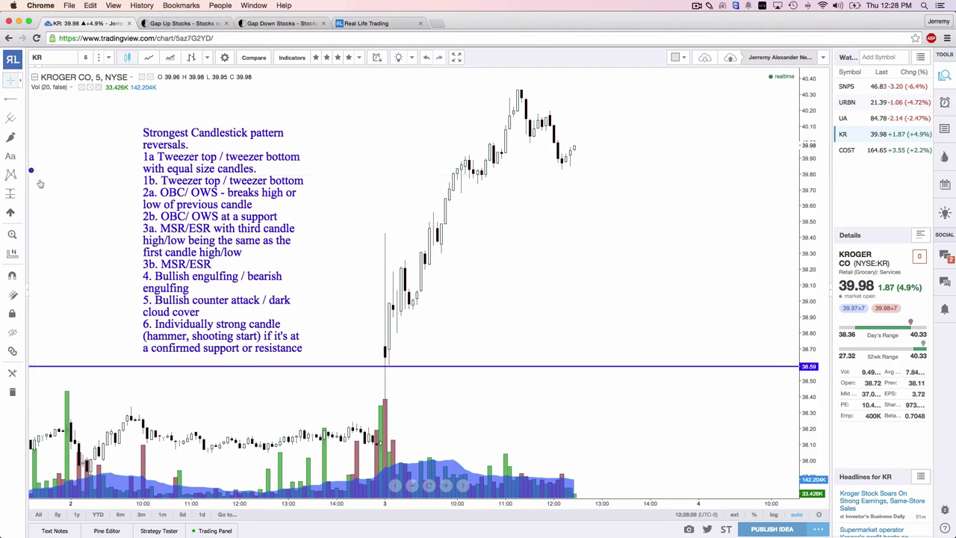
- Draw blue arrows beside the note toward lines 3a and 4, and add a blue check mark next to the tweezer lines
mouse_move(78, 118)
mouse_down()
mouse_move(48, 137)
mouse_move(63, 226)
mouse_move(115, 237)
mouse_up()
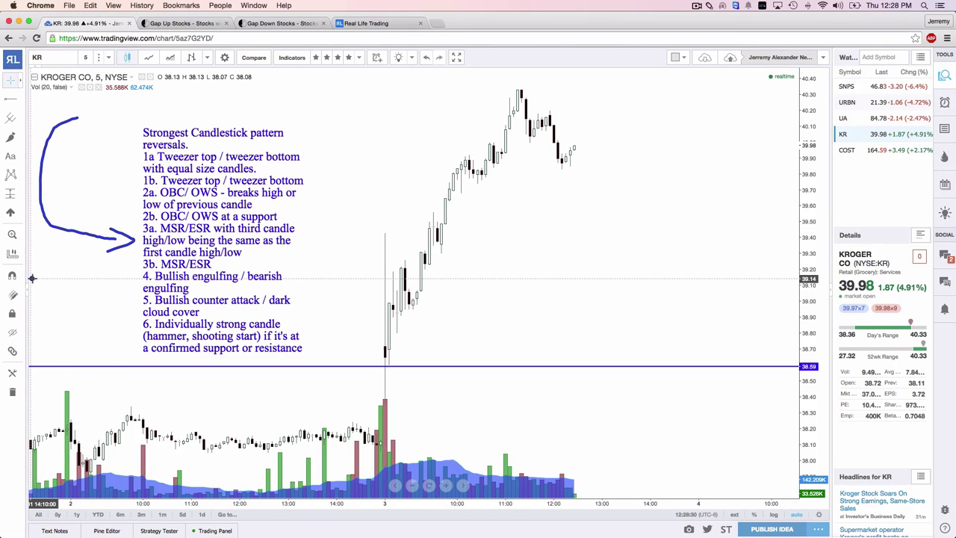
mouse_move(61, 257)
mouse_down()
mouse_move(78, 281)
mouse_move(96, 285)
mouse_up()
drag(306, 155, 353, 137)
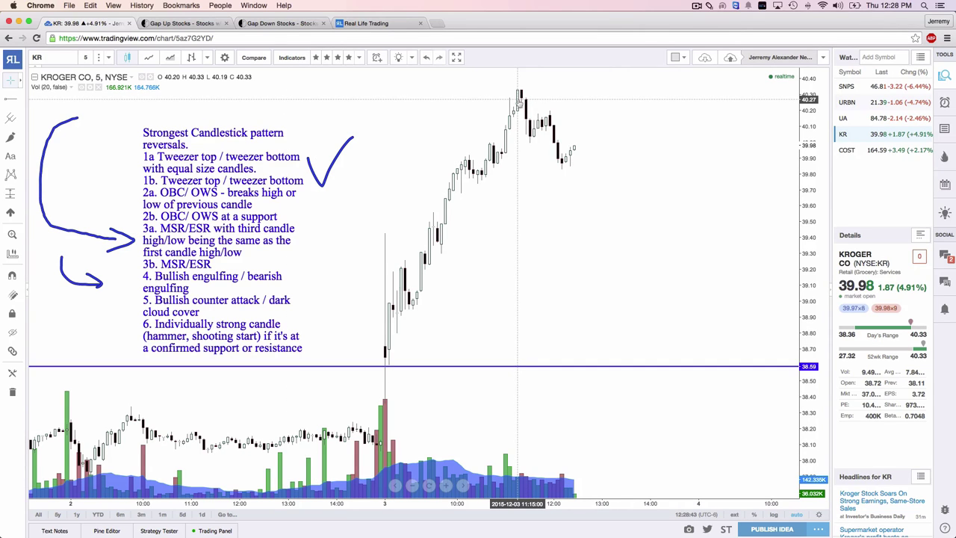
- Bracket the 11:15 high in red and lines 1a and 1b in blue, trace the rally up to the high, and clear all marks
drag(512, 97, 531, 94)
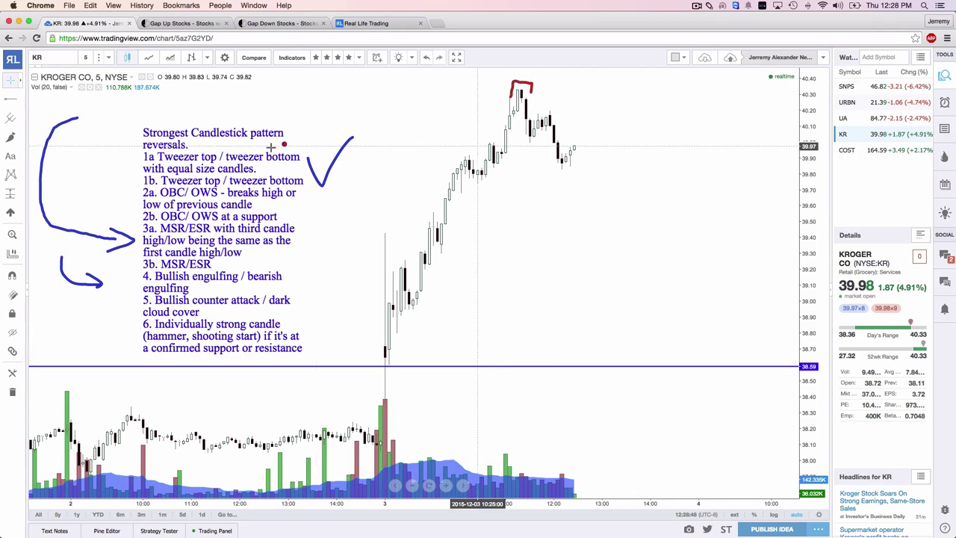
drag(123, 168, 135, 183)
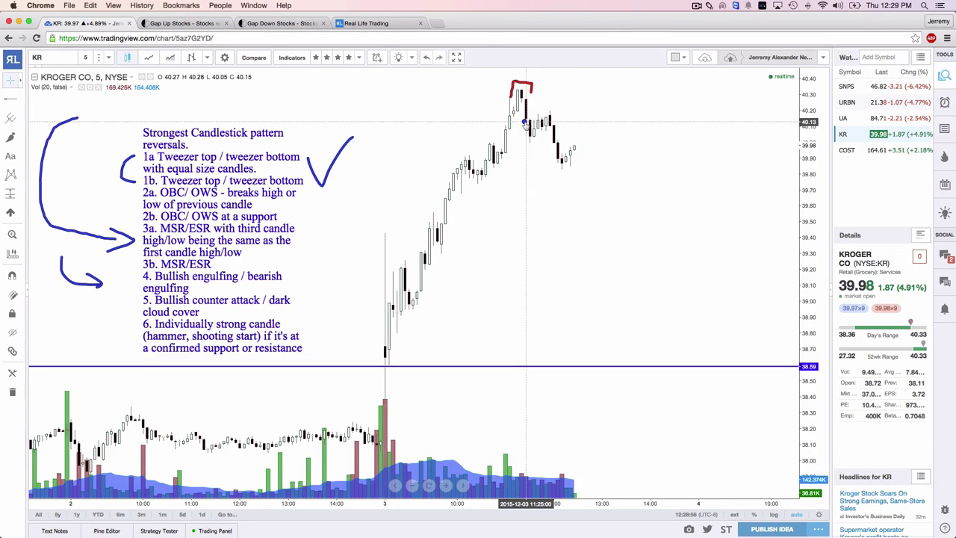
drag(387, 356, 506, 112)
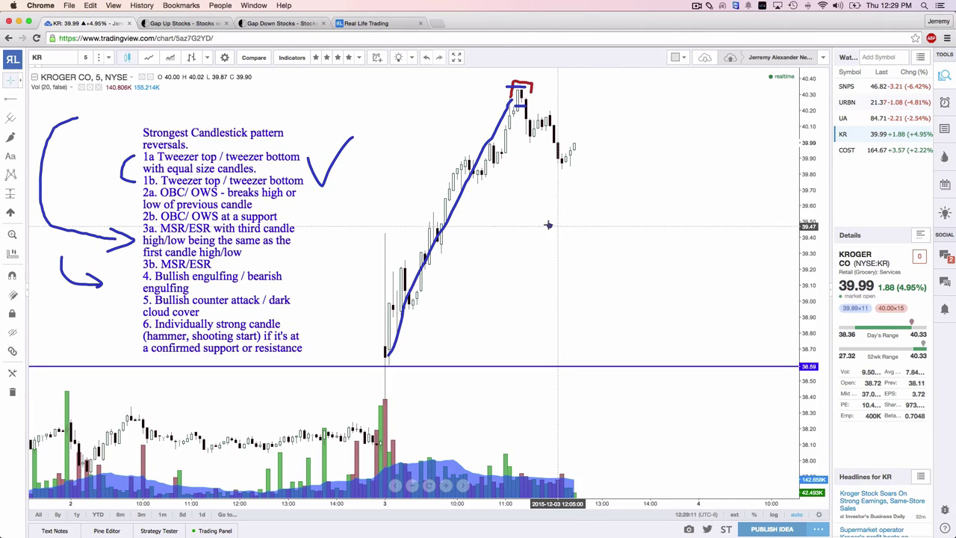
key(Escape)
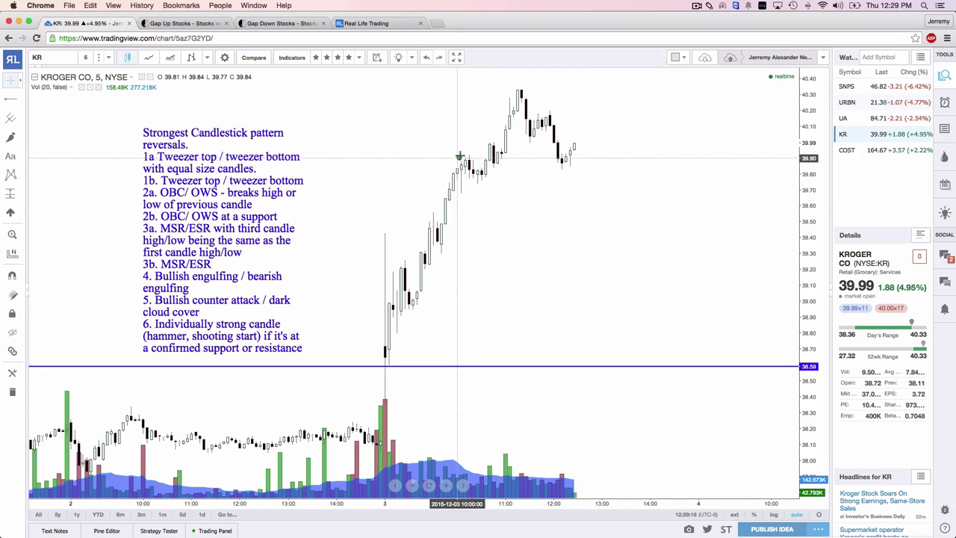
- Frame the candles around 10:15 in green with a red curve below, mark the 11:15 high, and undo these marks
mouse_move(459, 160)
mouse_down()
mouse_move(473, 151)
mouse_move(475, 160)
mouse_up()
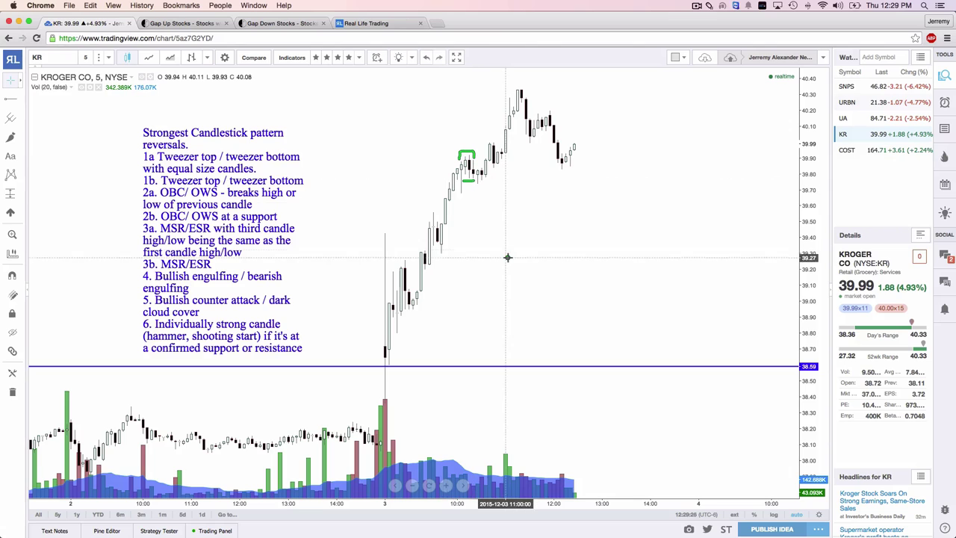
mouse_move(538, 356)
mouse_down()
mouse_move(466, 236)
mouse_move(459, 196)
mouse_up()
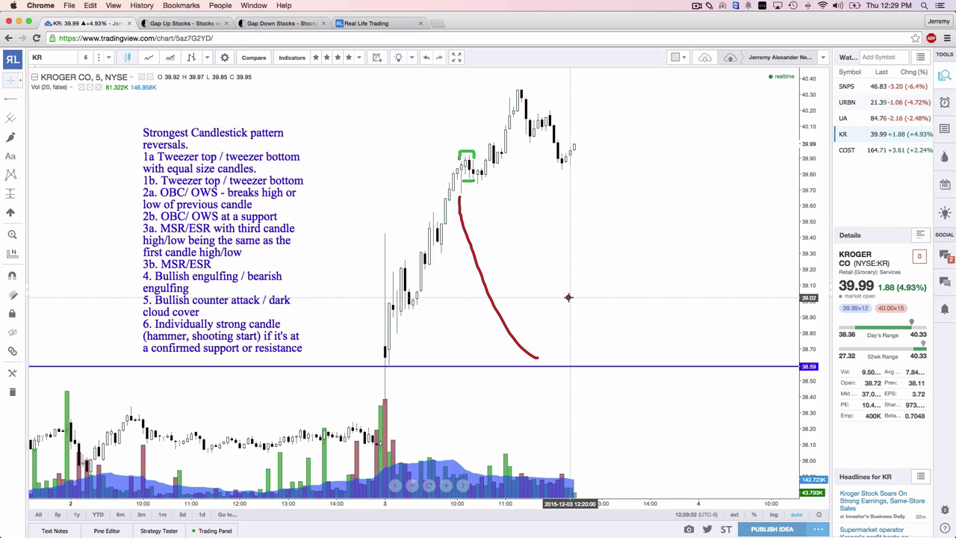
key(ctrl+z)
key(ctrl+z)
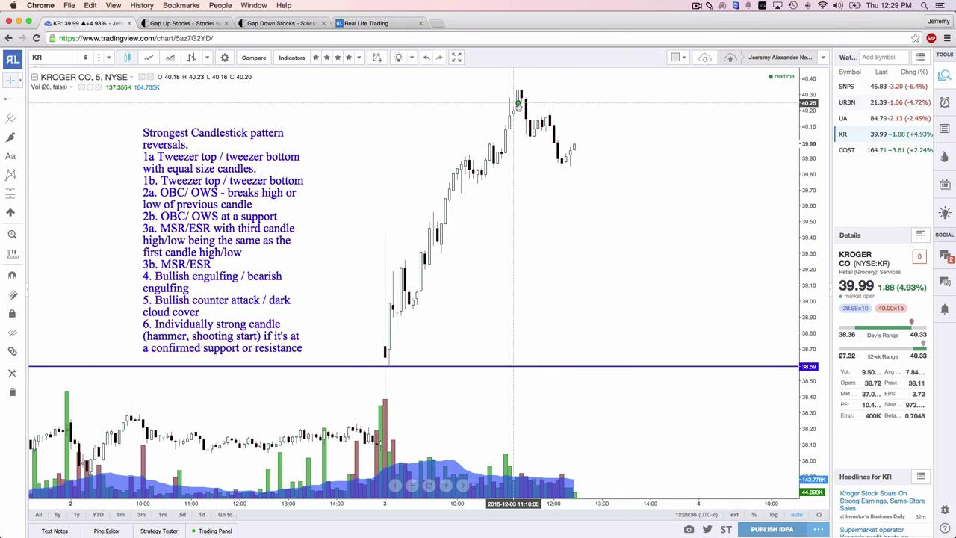
drag(516, 104, 537, 95)
key(ctrl+z)
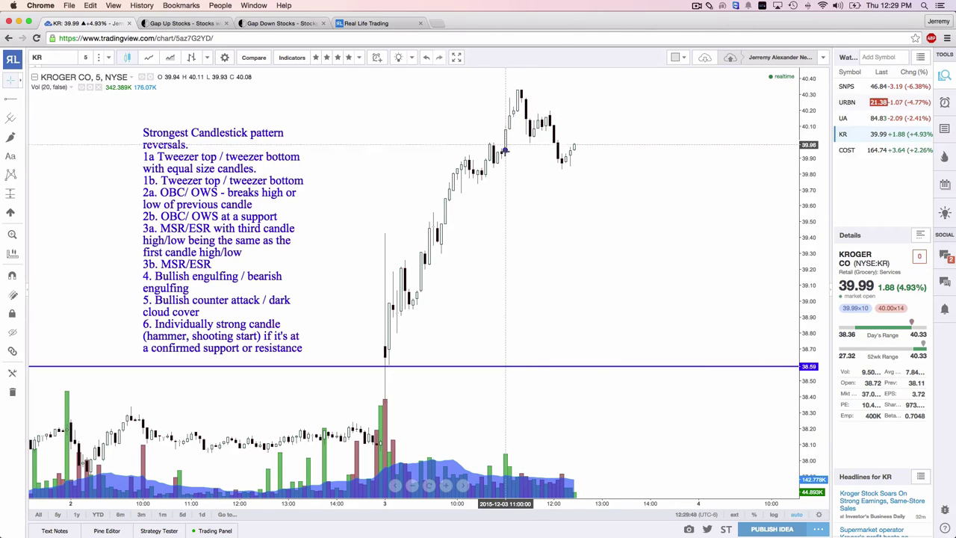
- Mark support near 39.93 in blue and the 11:15 high with red and green lines and a blue arrow, and clear all marks
drag(487, 154, 573, 153)
drag(487, 153, 463, 153)
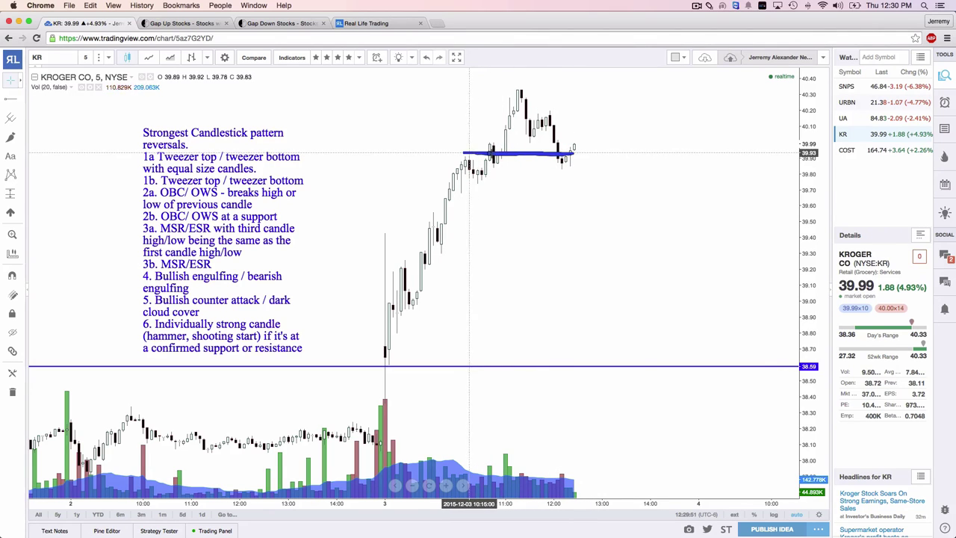
drag(585, 161, 590, 157)
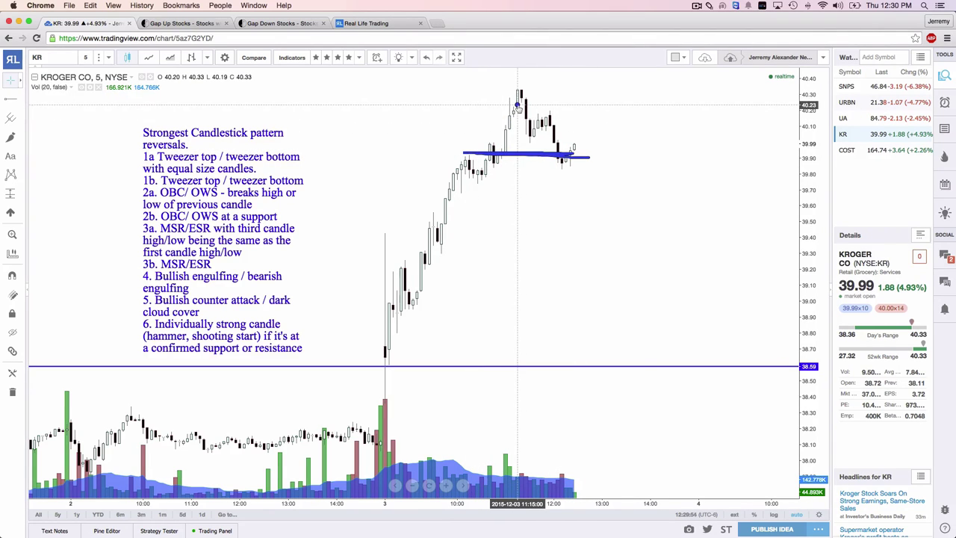
drag(517, 105, 537, 104)
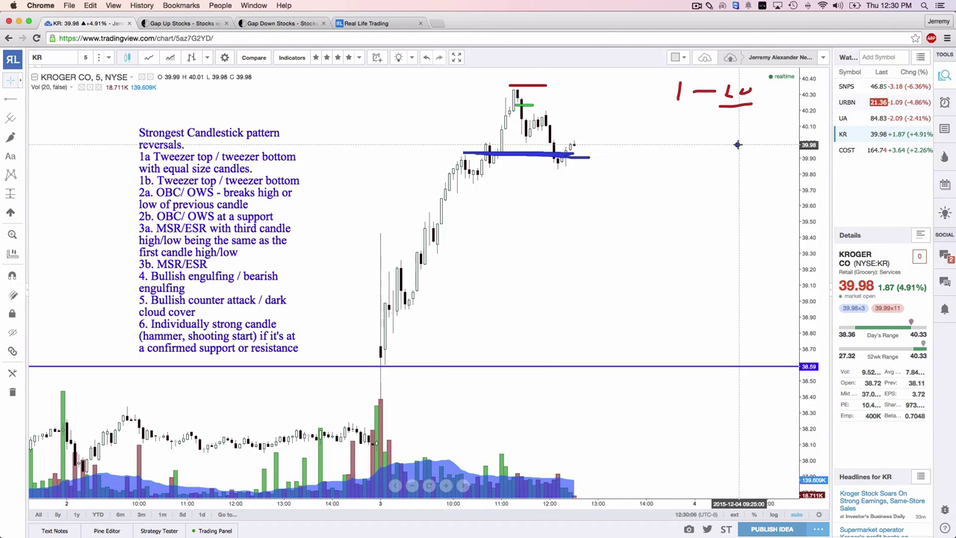
drag(542, 21, 529, 69)
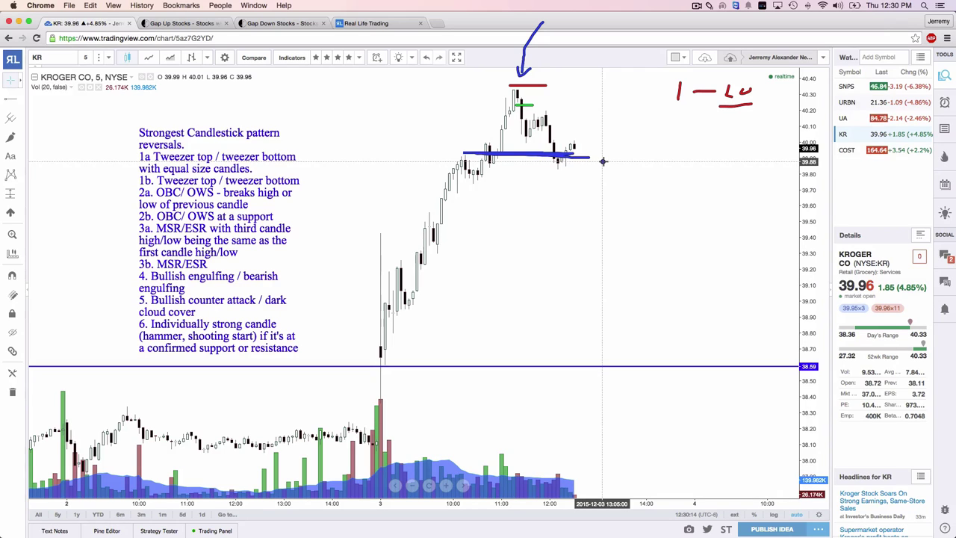
key(Escape)
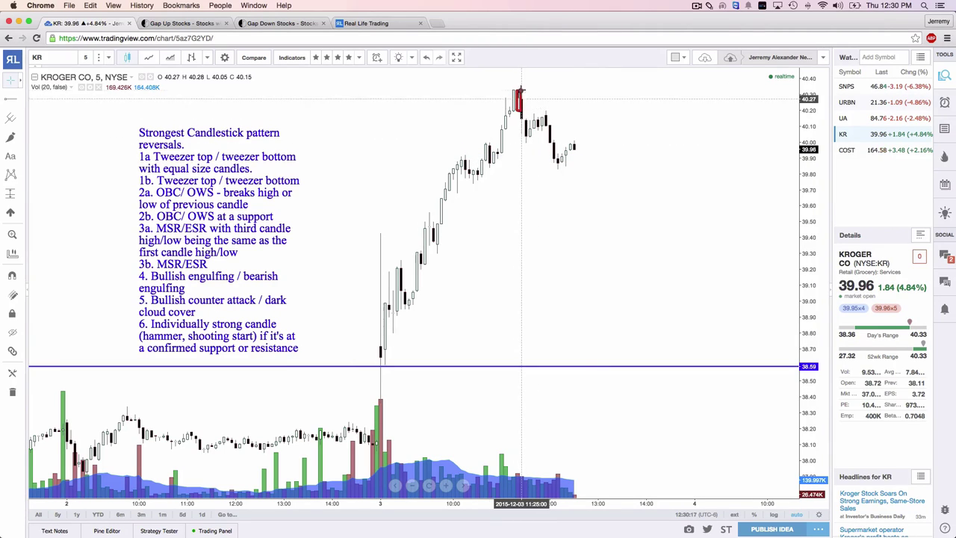
- Draw a blue arrow to the 11:15 high and blue lines tracing a drop to about 39.92, and clear all marks
drag(510, 29, 514, 87)
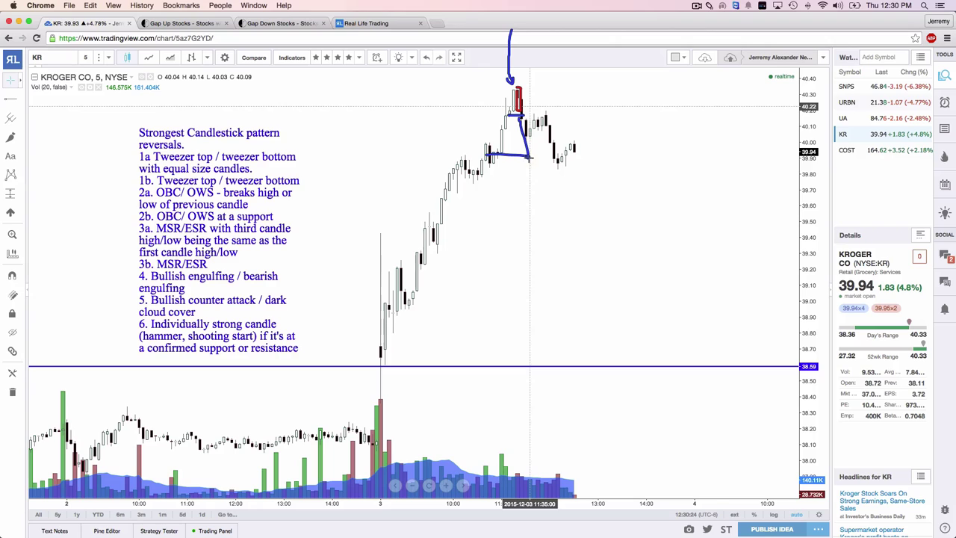
key(Escape)
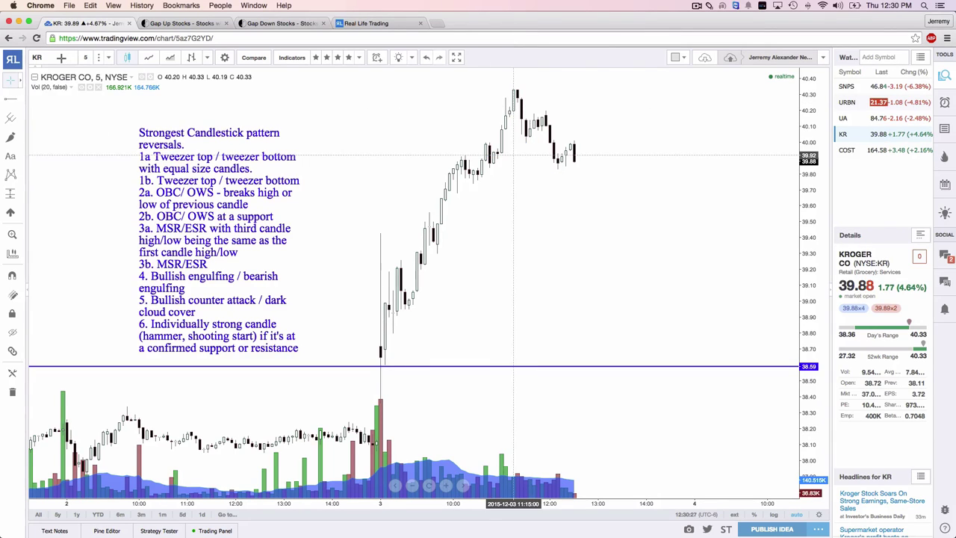
- Load the SPY chart and stretch its price scale to enlarge the recent candles
click(61, 57)
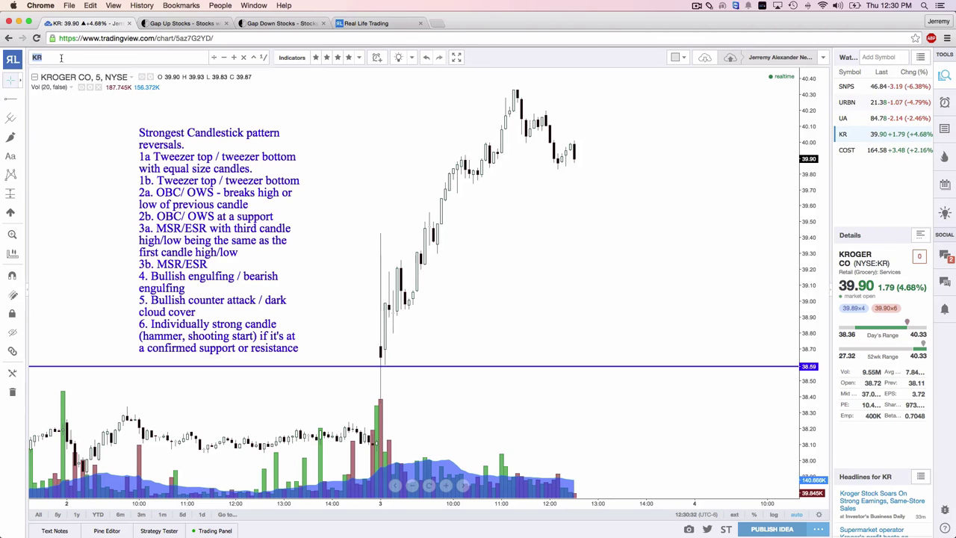
text(SPY)
key(Return)
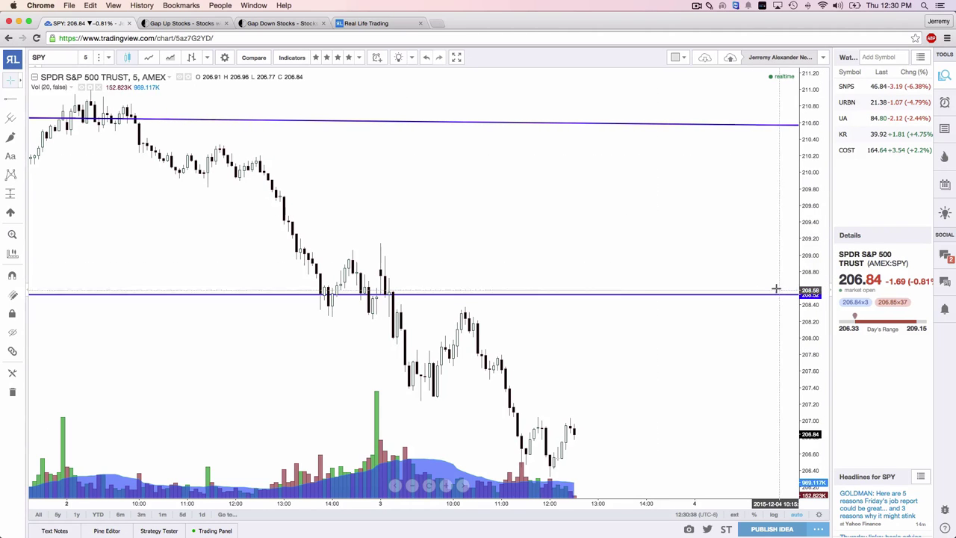
drag(809, 411, 809, 370)
mouse_move(714, 379)
mouse_down()
mouse_move(711, 271)
mouse_move(578, 199)
mouse_up()
- Mark the 11:00 and 12:30 highs with red arrows, a purple bracket and a blue resistance line, and clear all marks
mouse_move(563, 130)
mouse_down()
mouse_move(427, 232)
mouse_move(442, 233)
mouse_up()
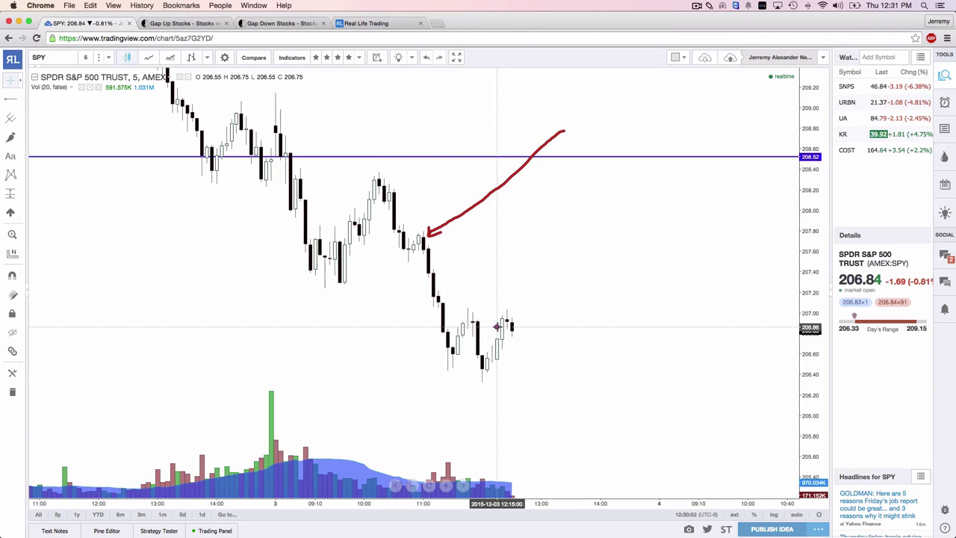
mouse_move(495, 325)
mouse_down()
mouse_move(516, 308)
mouse_move(527, 324)
mouse_up()
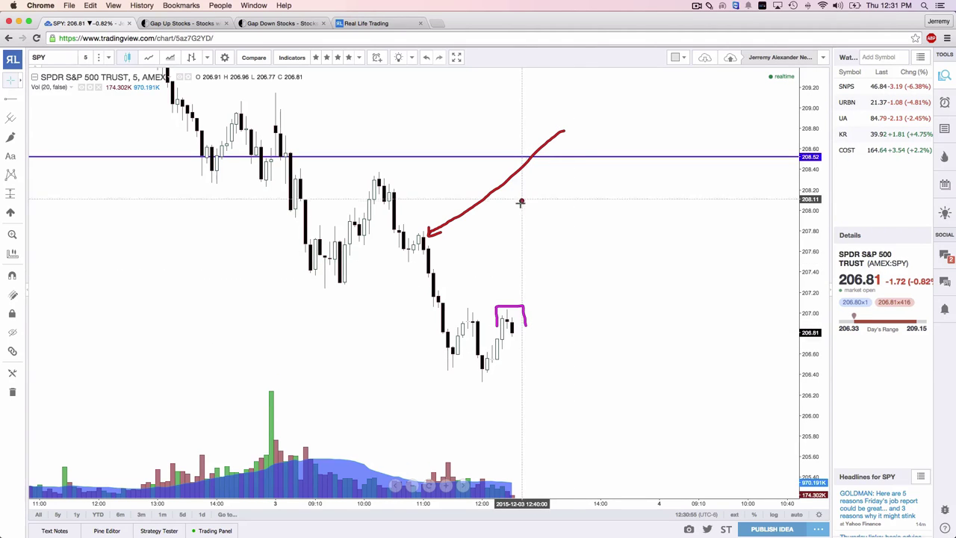
drag(522, 200, 508, 302)
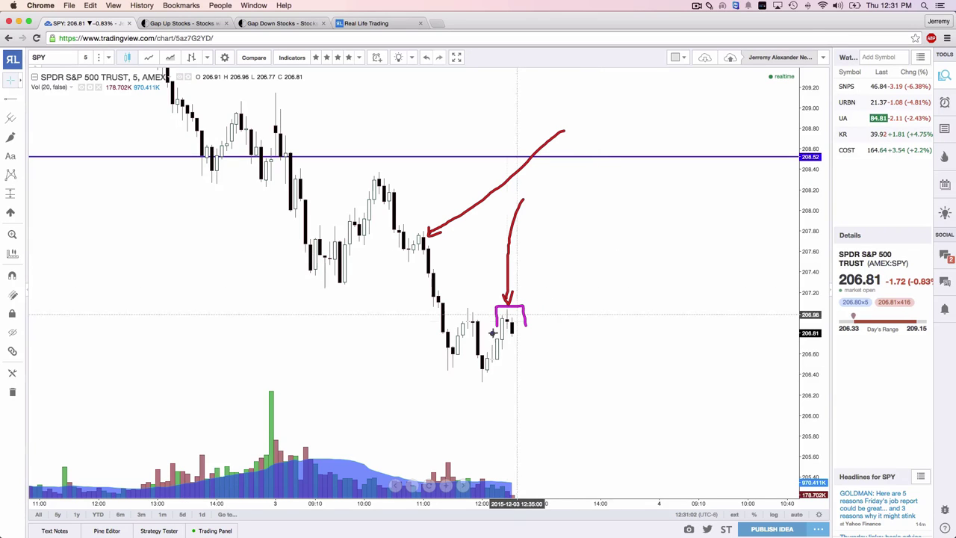
drag(439, 321, 533, 322)
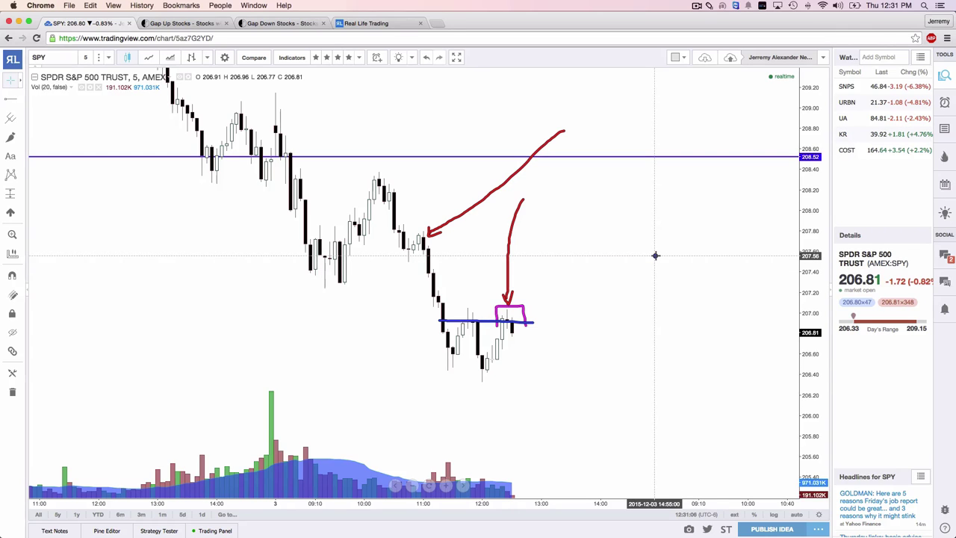
key(Escape)
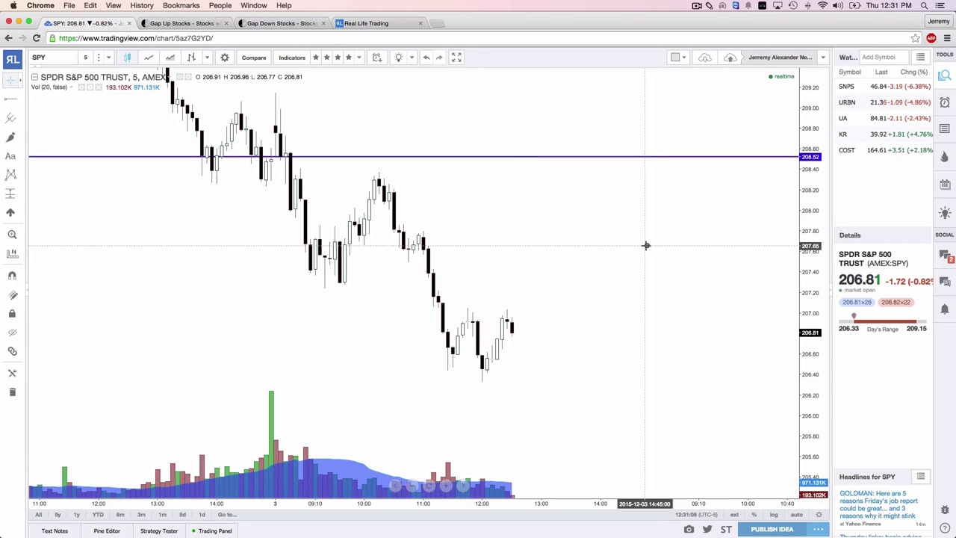
- Draw a green downward stroke toward the candles around 12:20, undo it, and sketch and clear vertical strokes there
drag(481, 177, 499, 314)
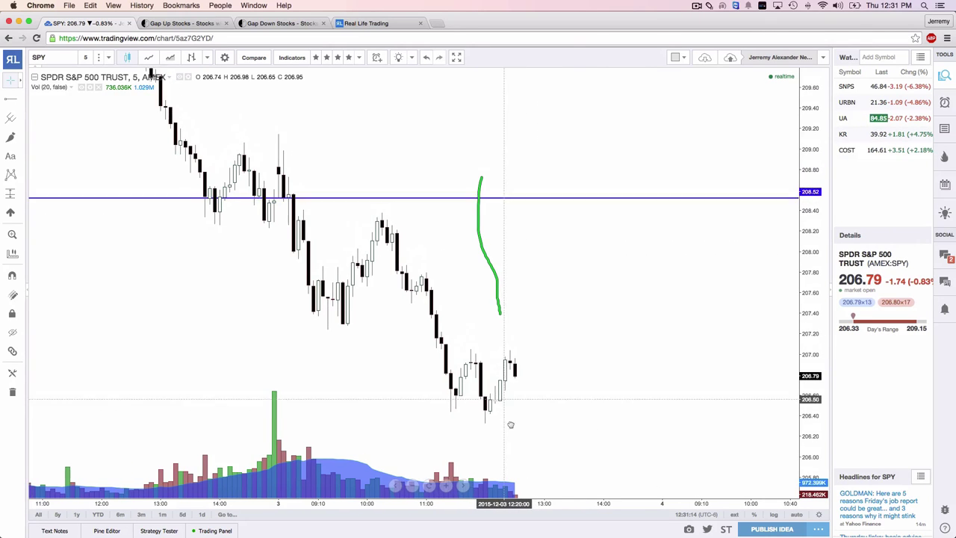
key(ctrl+z)
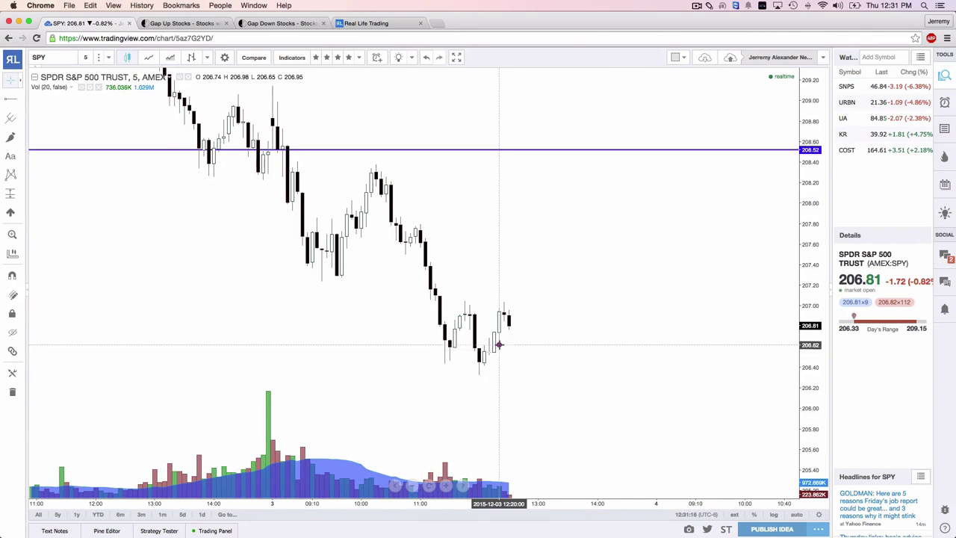
drag(498, 344, 497, 474)
drag(507, 271, 508, 303)
key(Escape)
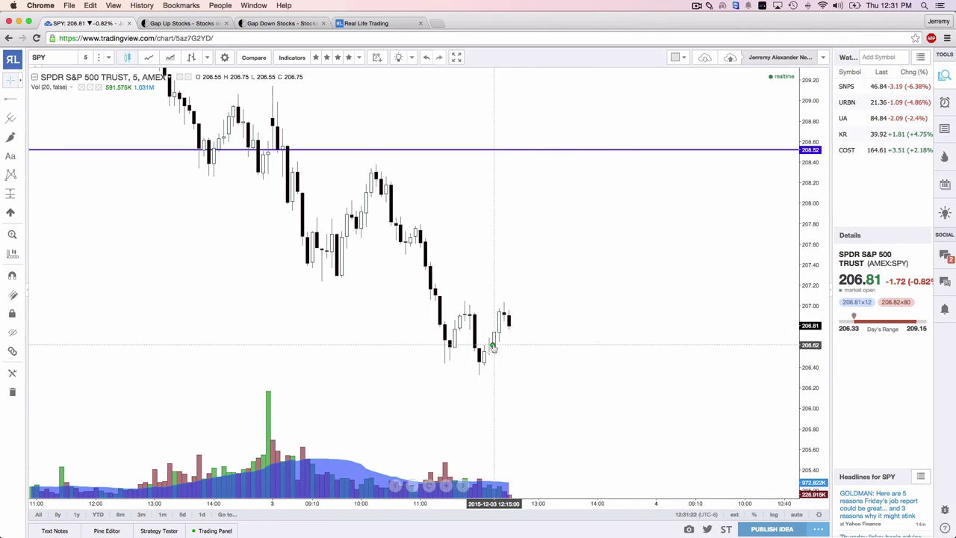
- Draw a green line near 206.62, a red line above the 12:25 high and a blue line along the 12:00 low
drag(493, 344, 531, 344)
drag(491, 302, 528, 303)
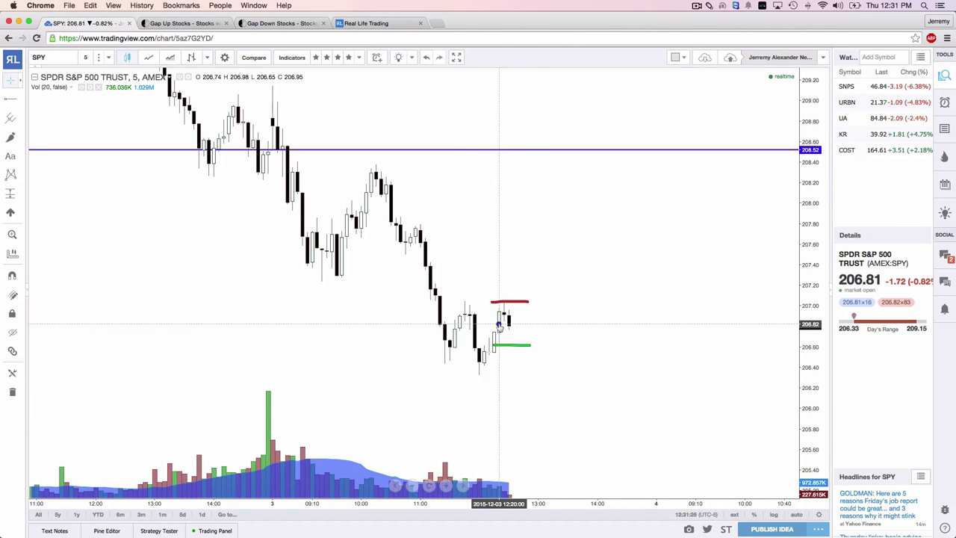
drag(465, 369, 566, 368)
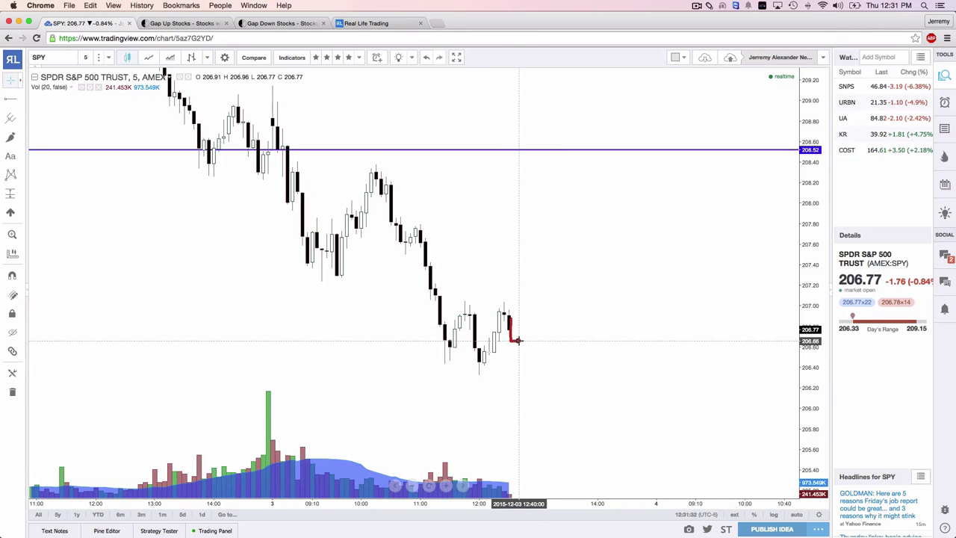
- Bracket the 12:25 high in blue, add green and red lines around it and a blue support line, and clear all marks
mouse_move(490, 321)
mouse_down()
mouse_move(492, 305)
mouse_move(526, 309)
mouse_move(528, 320)
mouse_up()
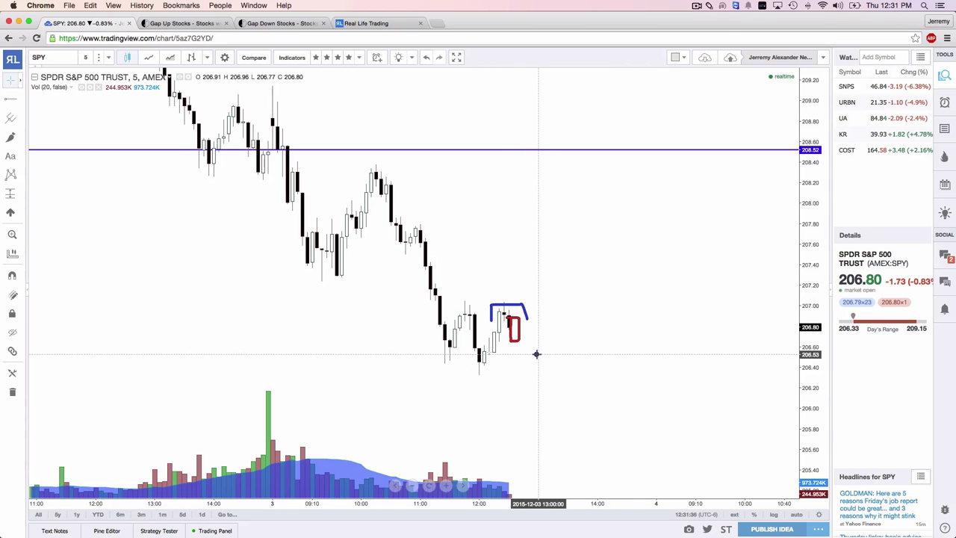
drag(494, 348, 549, 347)
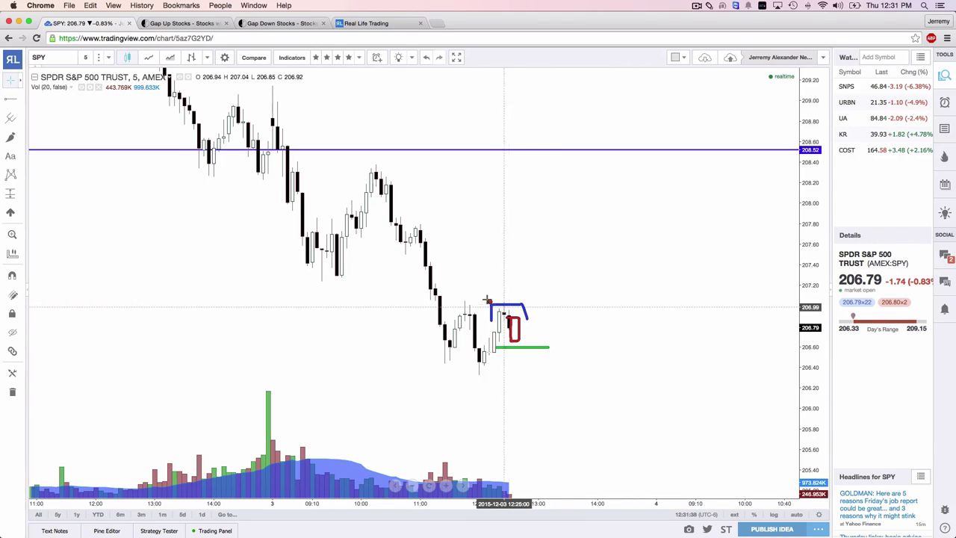
drag(484, 299, 542, 299)
drag(452, 368, 544, 369)
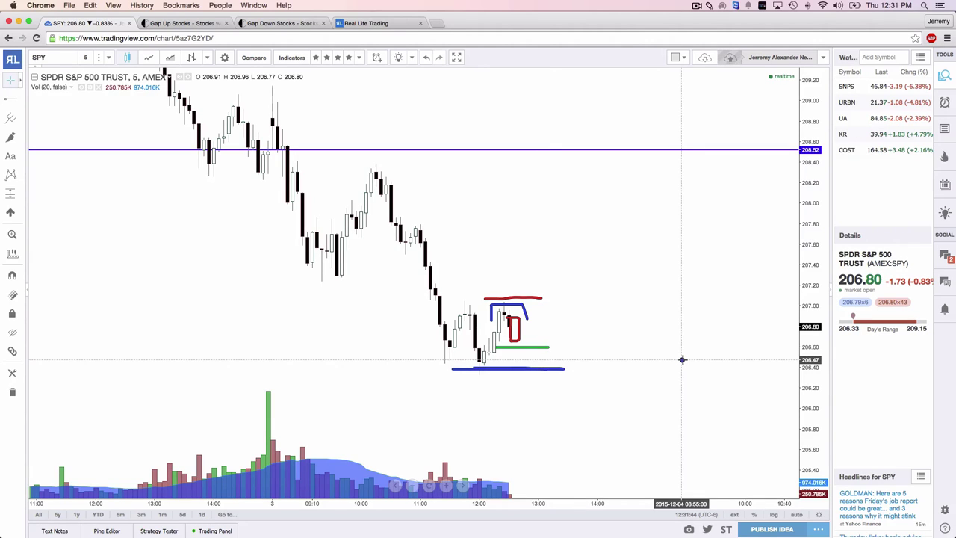
key(Escape)
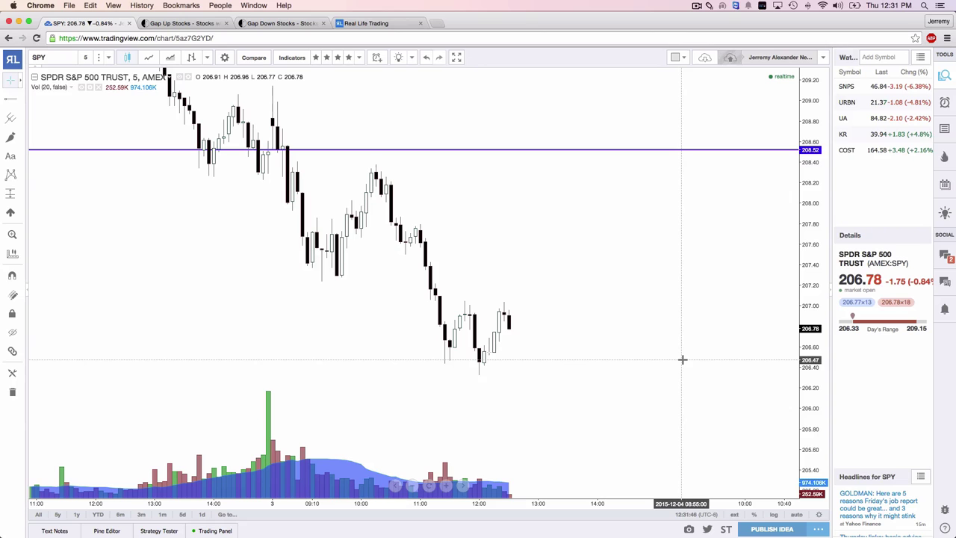
- Trace a green zigzag over the candles after 11:15, undo it, and draw purple arcs beneath the two lows
mouse_move(431, 299)
mouse_down()
mouse_move(445, 342)
mouse_move(464, 309)
mouse_move(480, 359)
mouse_move(499, 313)
mouse_move(515, 343)
mouse_move(537, 292)
mouse_up()
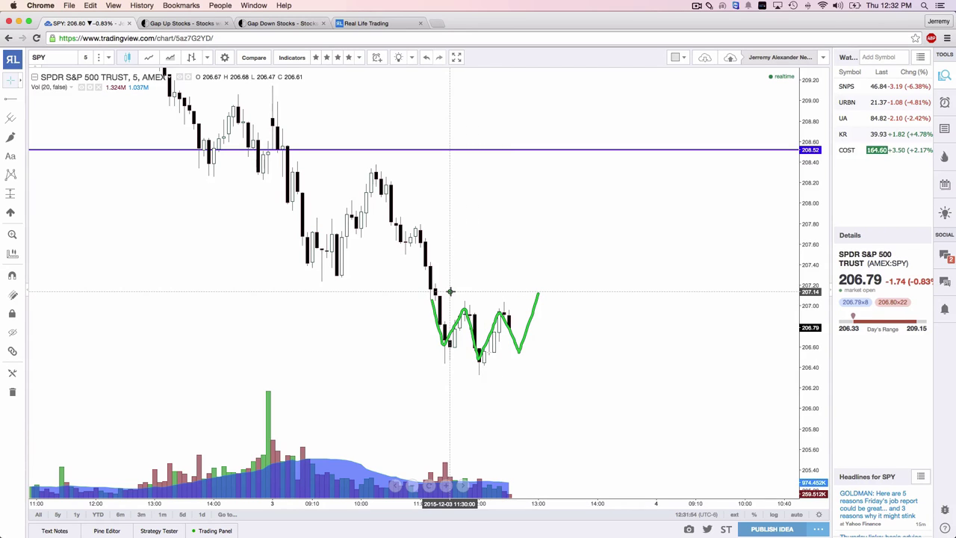
key(super+z)
mouse_move(434, 345)
mouse_down()
mouse_move(453, 365)
mouse_move(458, 345)
mouse_move(470, 360)
mouse_move(495, 349)
mouse_up()
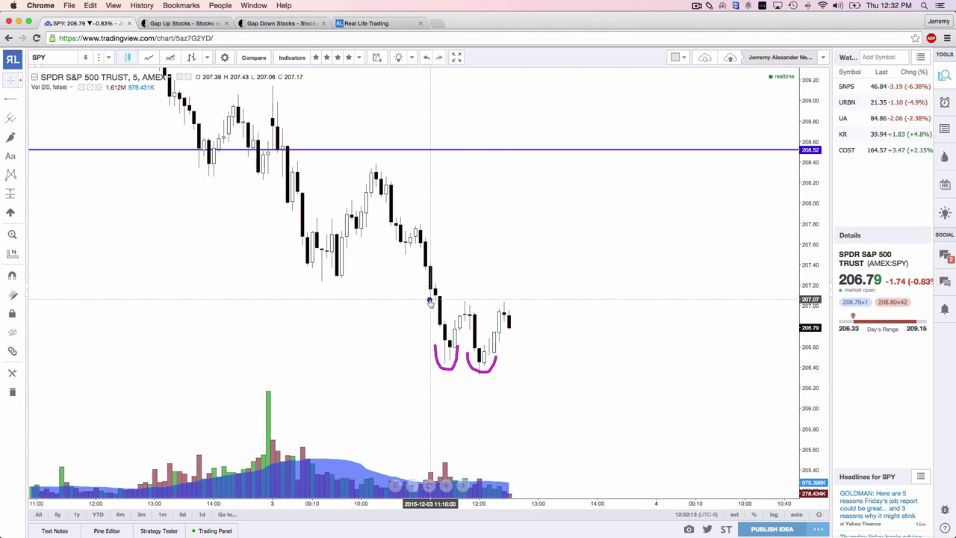
- Draw a blue line near 207.00 and a purple line near 207.30, add a green dash above each, and clear all marks
mouse_move(427, 302)
mouse_down()
mouse_move(519, 303)
mouse_move(530, 290)
mouse_up()
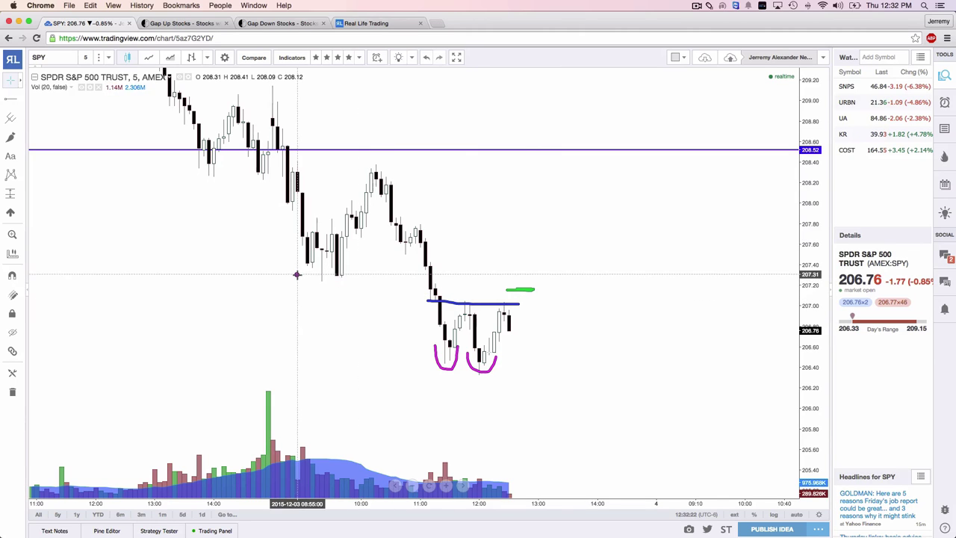
mouse_move(297, 275)
mouse_down()
mouse_move(559, 274)
mouse_move(533, 262)
mouse_move(574, 265)
mouse_up()
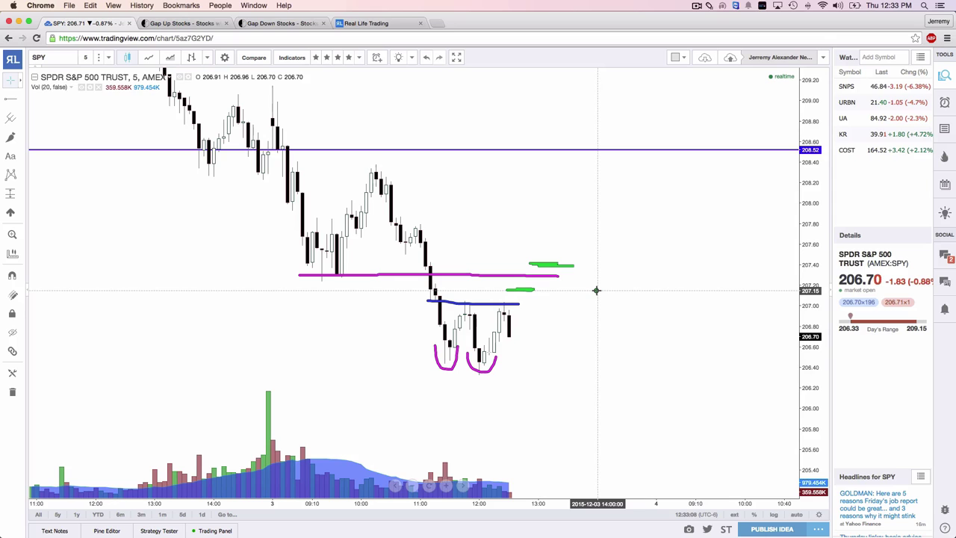
key(Escape)
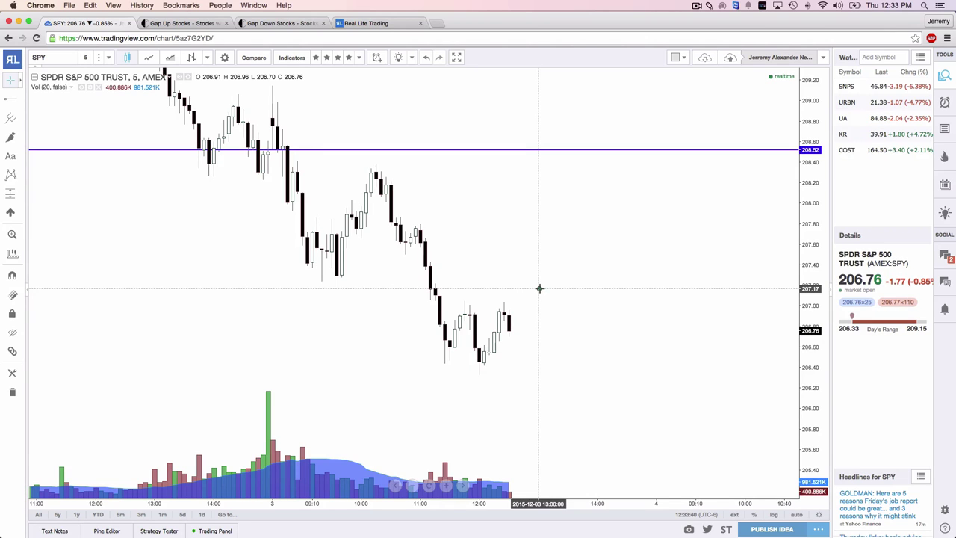
- Sketch a flat green line, a falling red line, and rising and nearly flat blue lines beside the candles, and clear them
drag(512, 269, 706, 269)
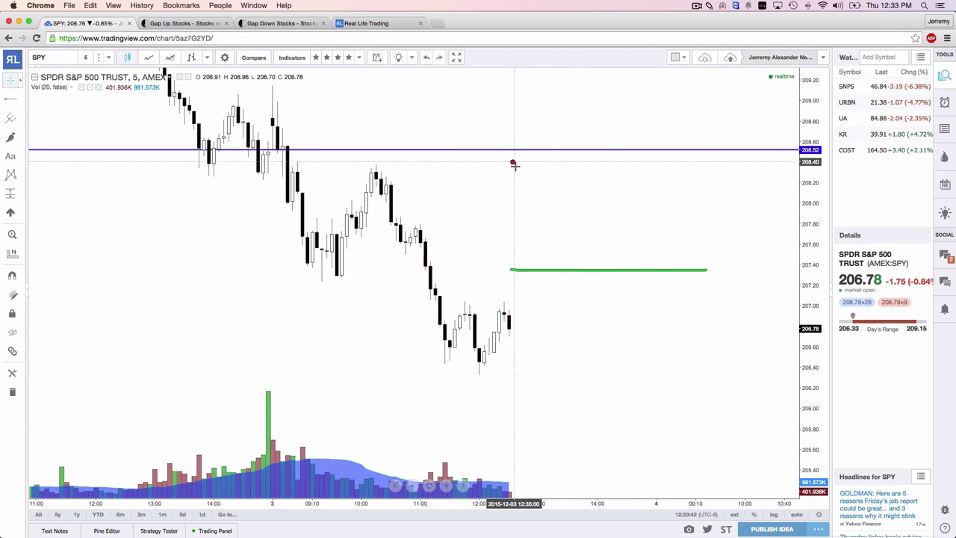
drag(513, 165, 716, 262)
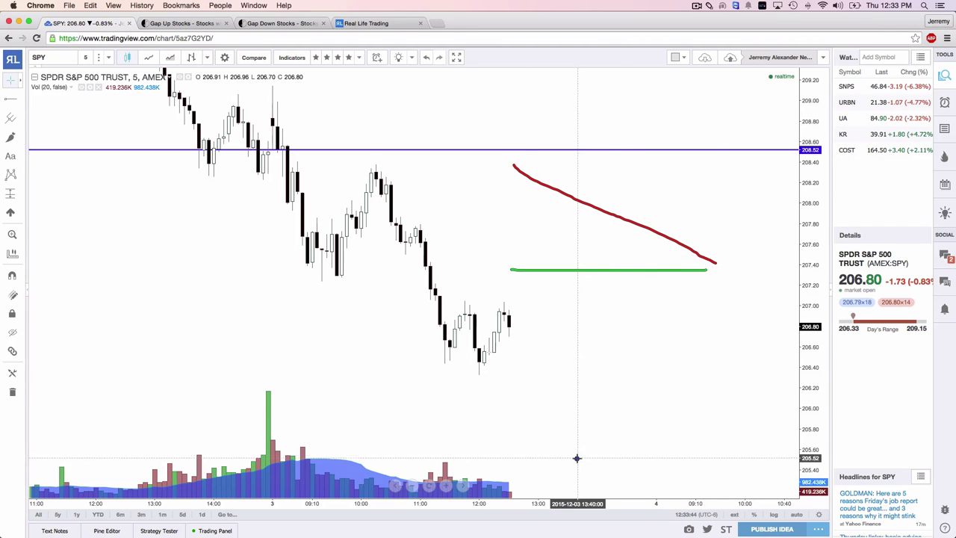
drag(577, 458, 724, 357)
drag(518, 335, 741, 346)
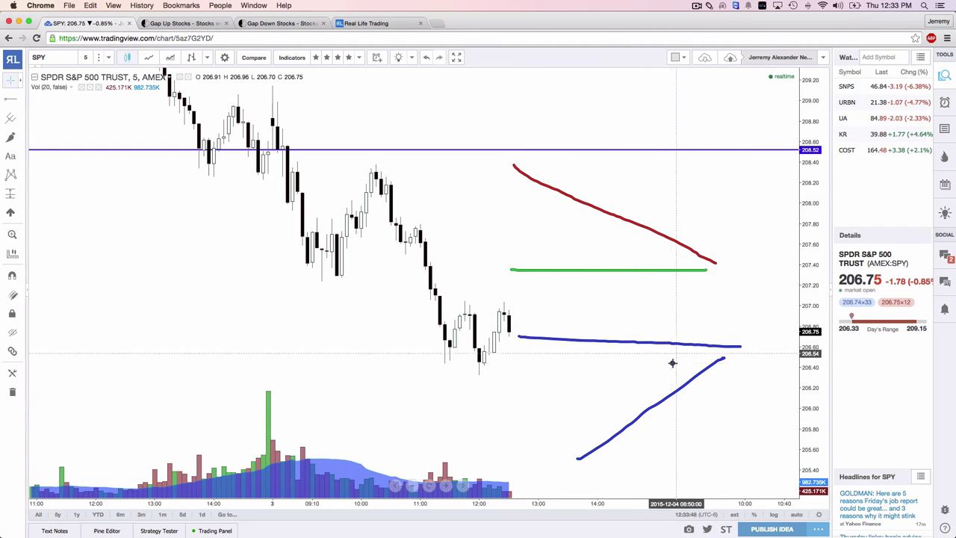
key(Escape)
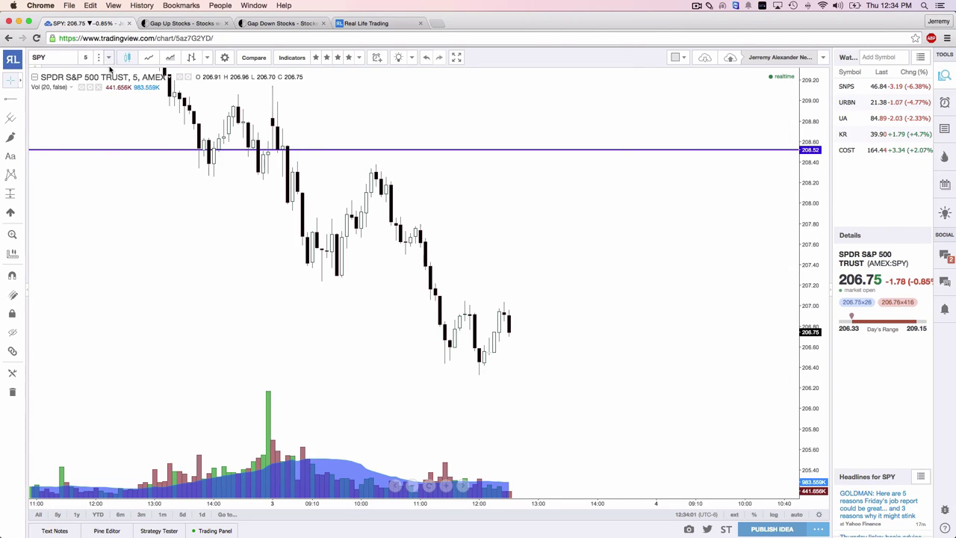
- Switch the SPY chart to the daily interval and turn on automatic price scaling
click(109, 59)
click(108, 249)
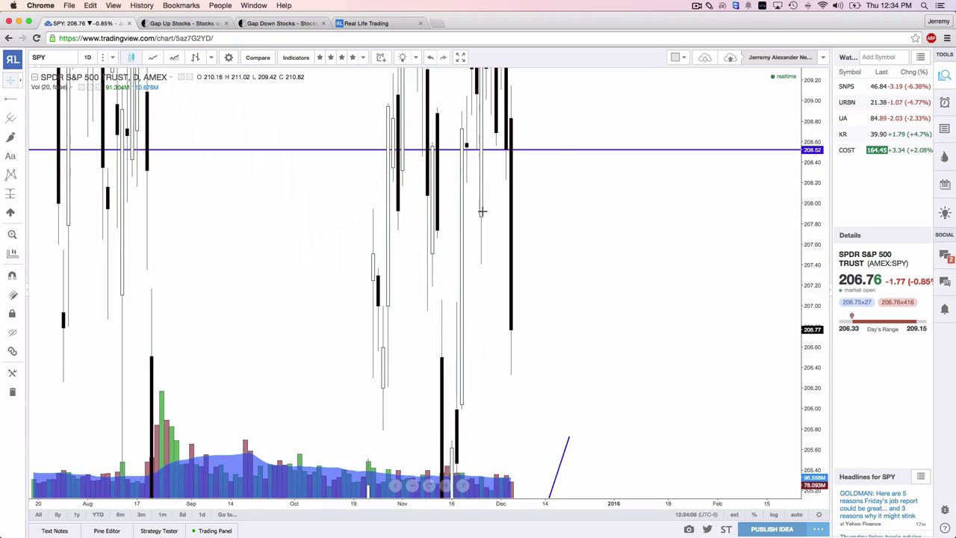
click(796, 515)
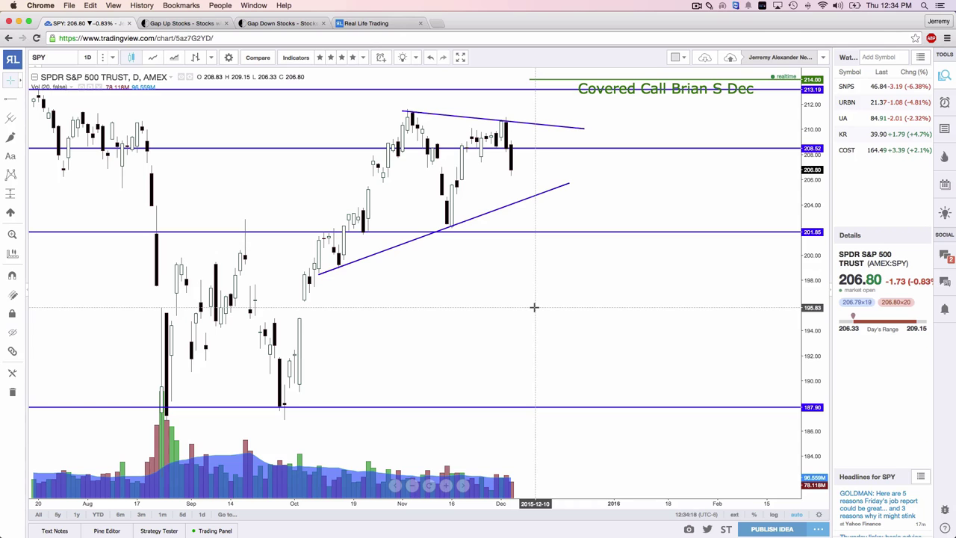
- Mark the early December high with a red arrow, support lines and a drop to the rising trendline, and clear all marks
mouse_move(526, 16)
mouse_down()
mouse_move(507, 117)
mouse_move(499, 105)
mouse_move(515, 103)
mouse_up()
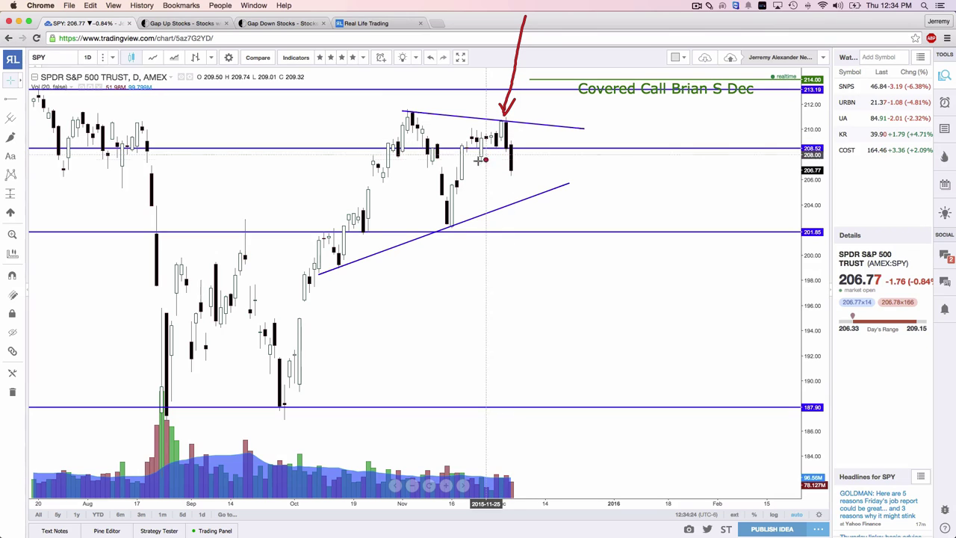
mouse_move(468, 161)
mouse_down()
mouse_move(527, 162)
mouse_move(512, 167)
mouse_move(525, 191)
mouse_up()
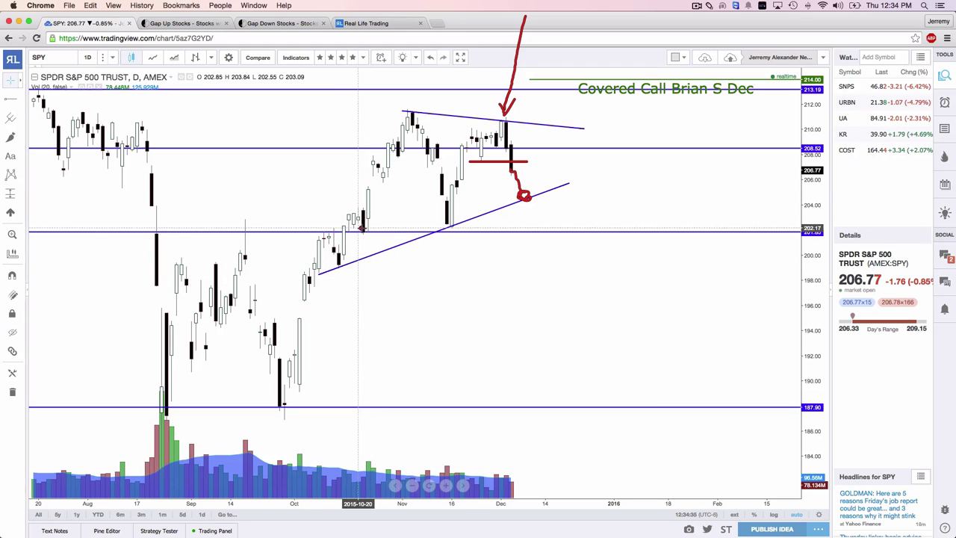
mouse_move(306, 177)
mouse_down()
mouse_move(489, 161)
mouse_move(450, 183)
mouse_up()
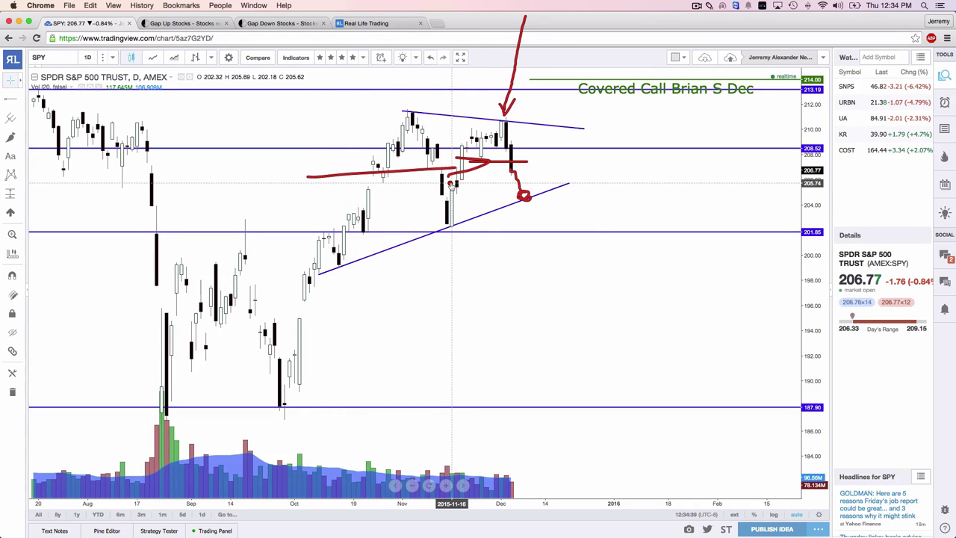
key(Escape)
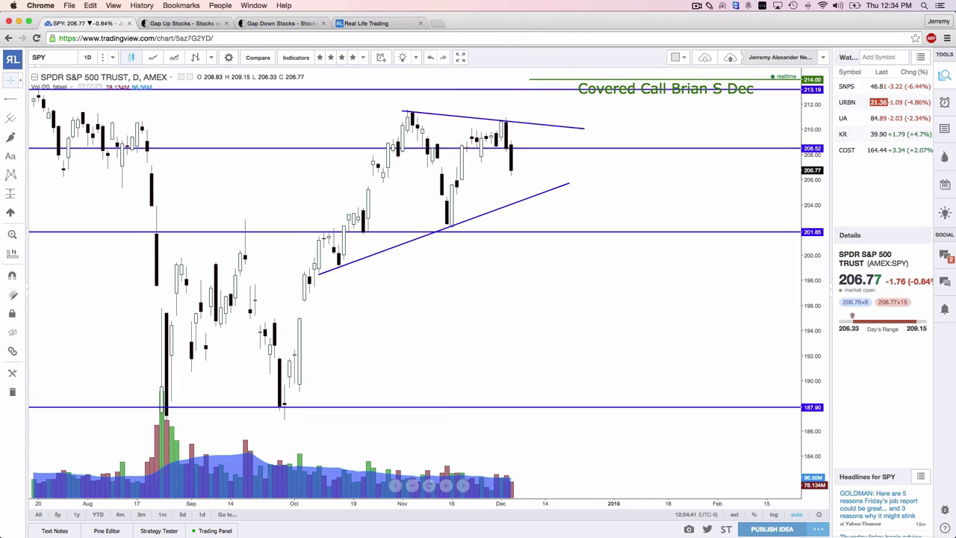